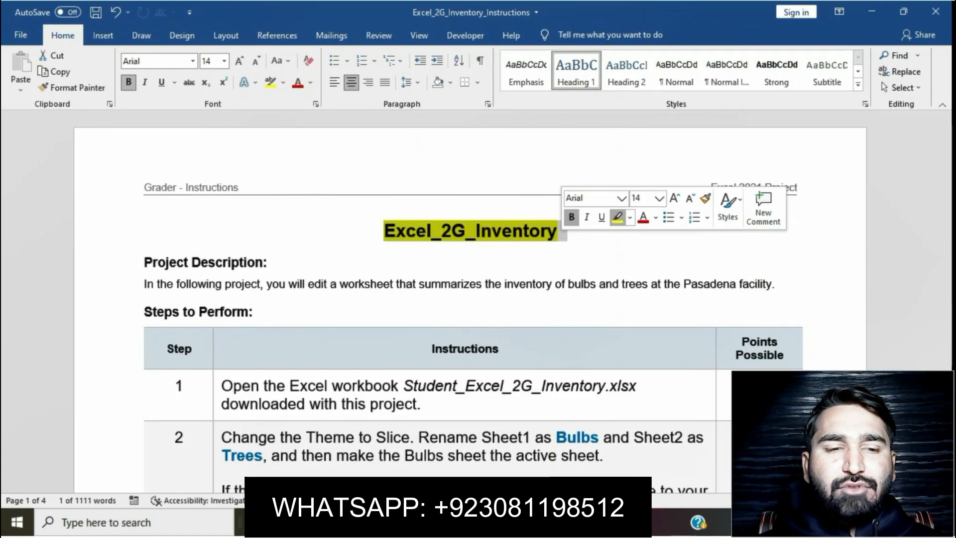
Highlight the step 1 instruction about opening the Excel workbook in yellow
click(560, 232)
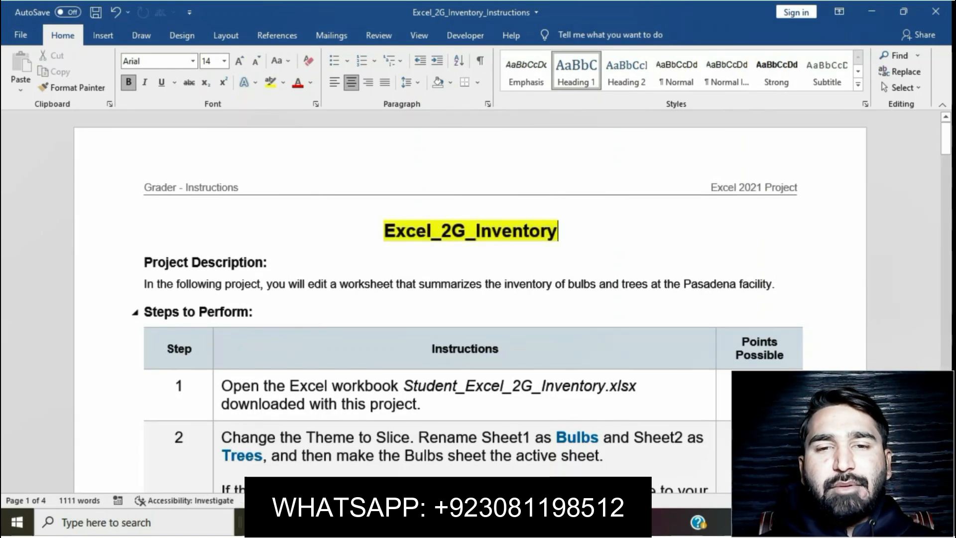
click(254, 312)
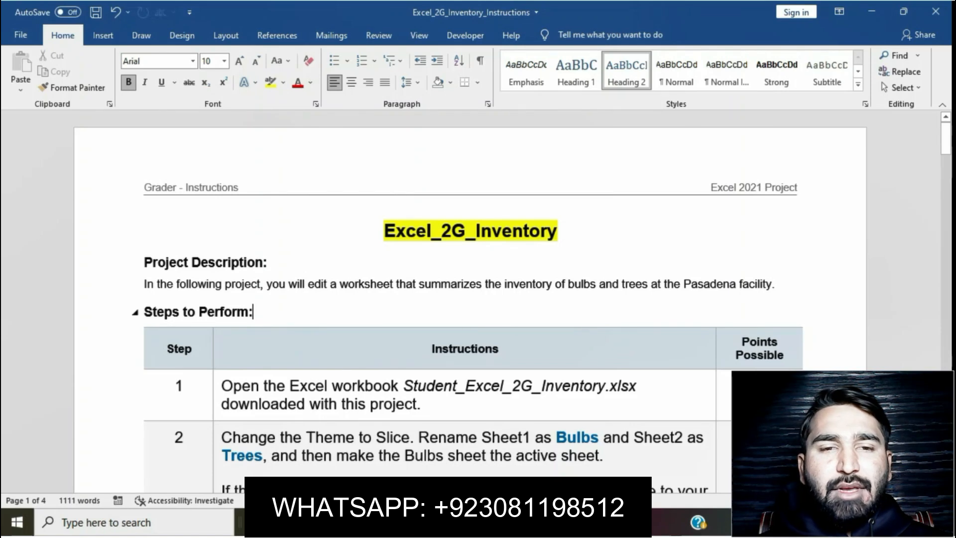
scroll(254, 312, down, 5)
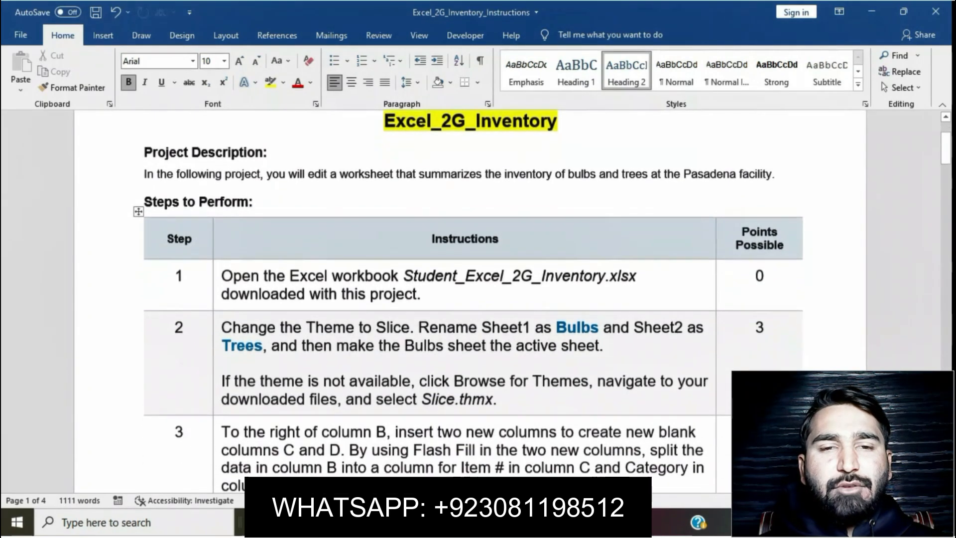
click(218, 283)
click(275, 259)
click(297, 294)
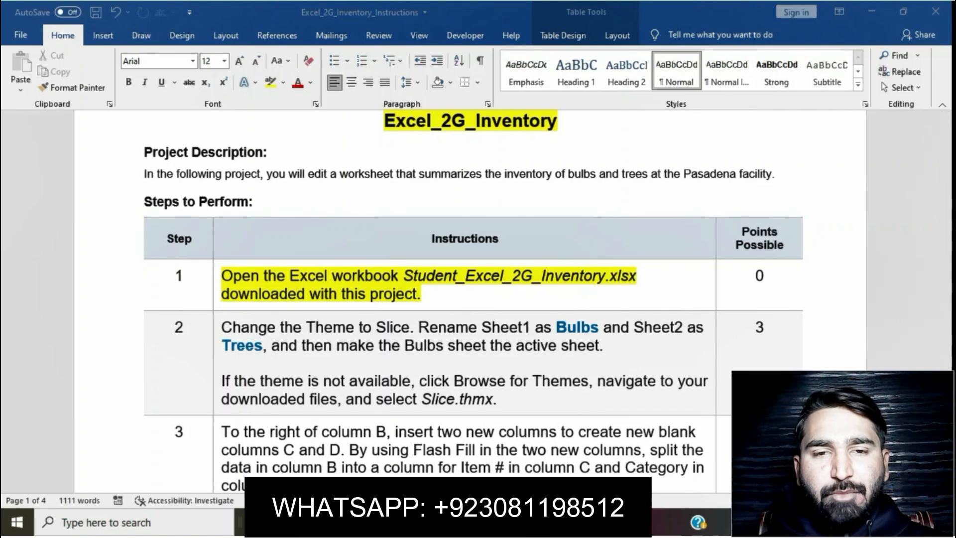
Switch to the Excel inventory workbook and look over the data on Sheet1 and Sheet2
key(alt+Tab)
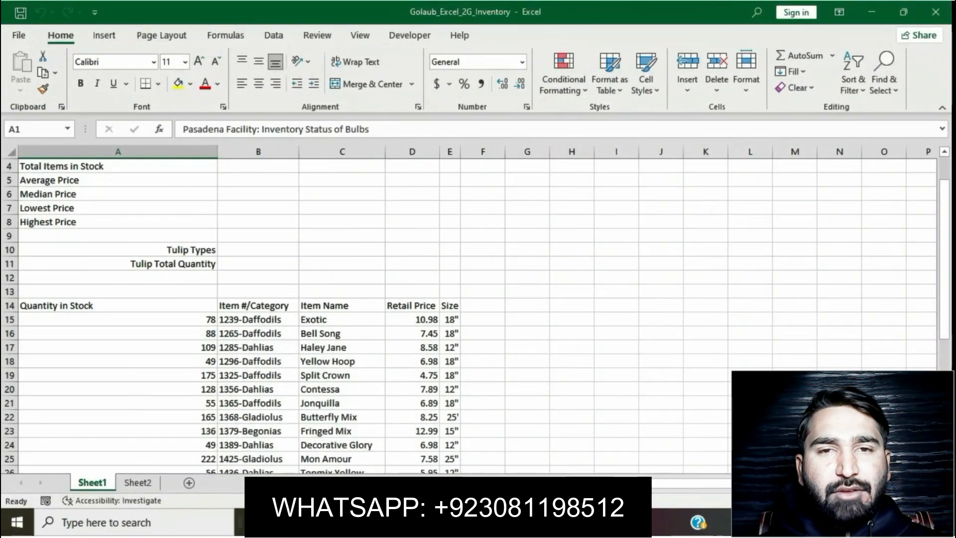
scroll(468, 314, down, 8)
scroll(468, 314, down, 2)
scroll(468, 313, up, 10)
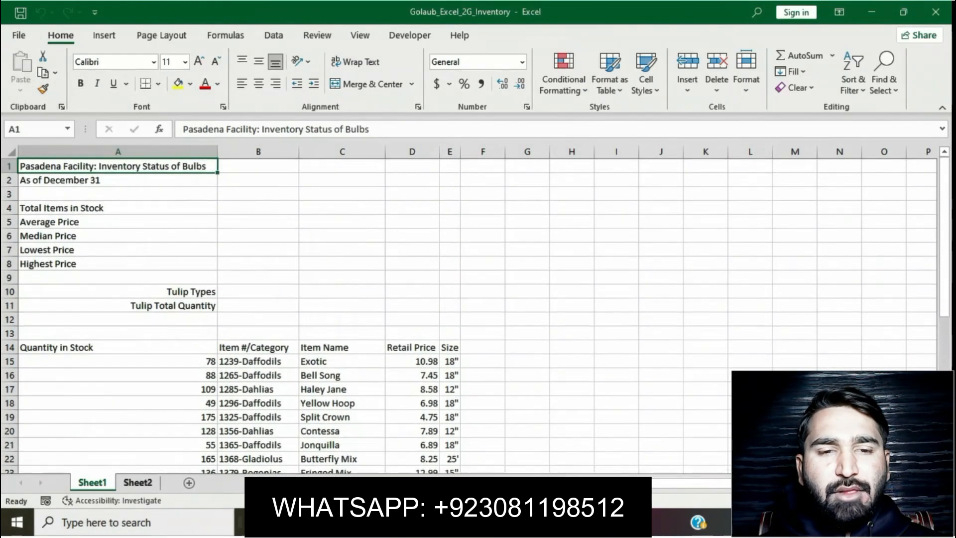
click(138, 483)
scroll(468, 314, down, 11)
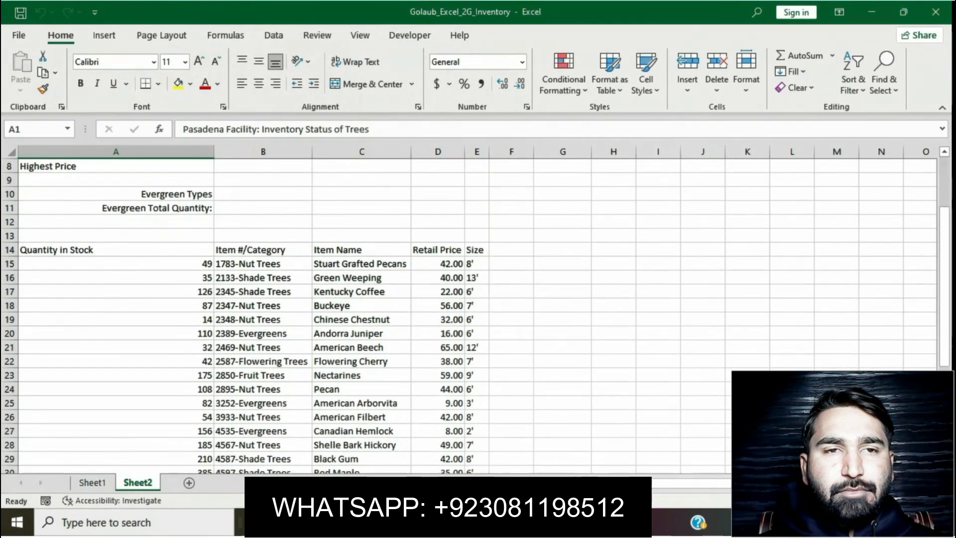
scroll(468, 314, up, 11)
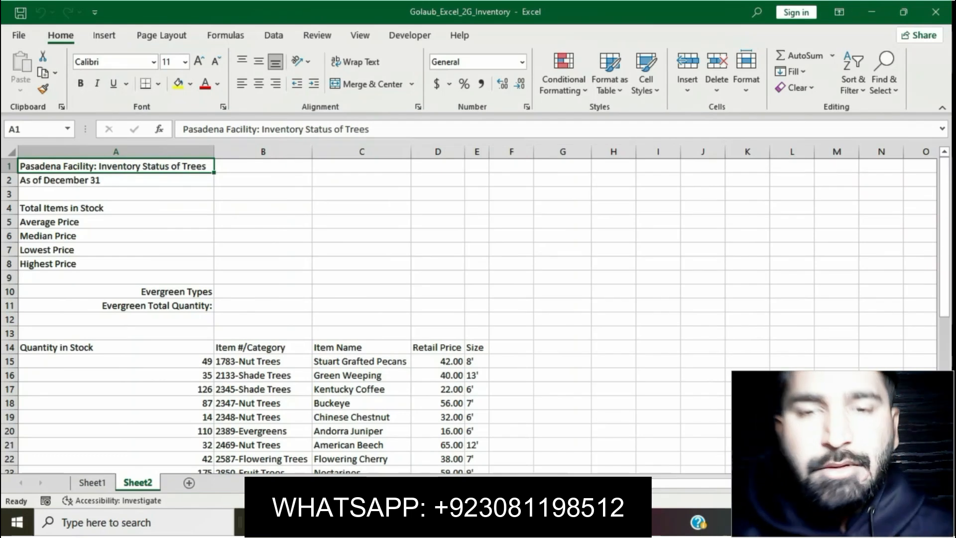
Switch to the Word instructions, clear the yellow highlight from step 1 and highlight the step 2 instruction in yellow
key(alt+Tab)
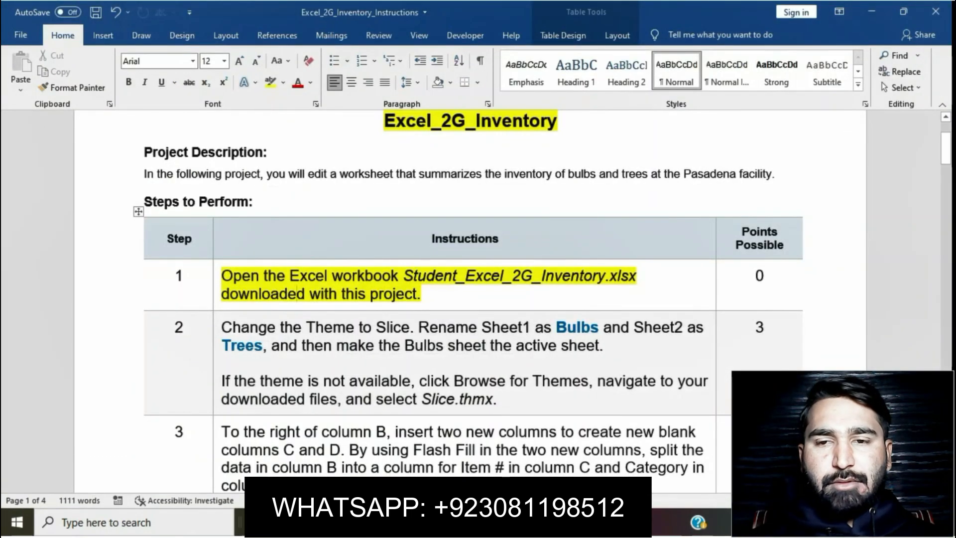
scroll(468, 298, down, 1)
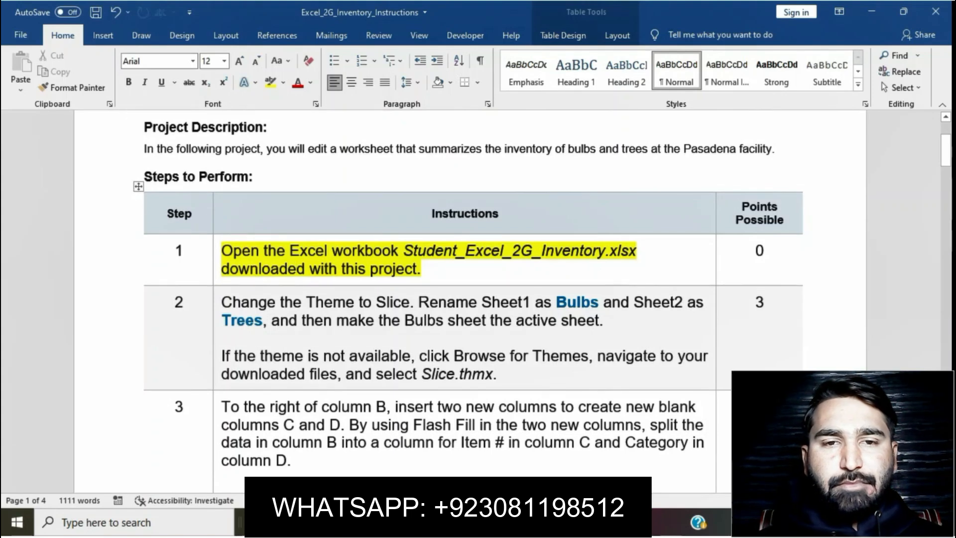
click(217, 252)
click(273, 229)
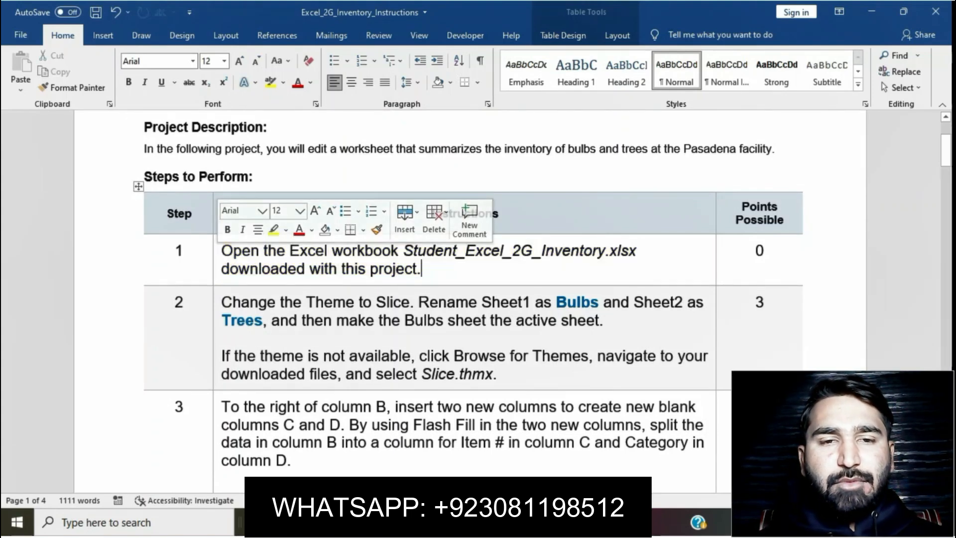
scroll(304, 174, down, 4)
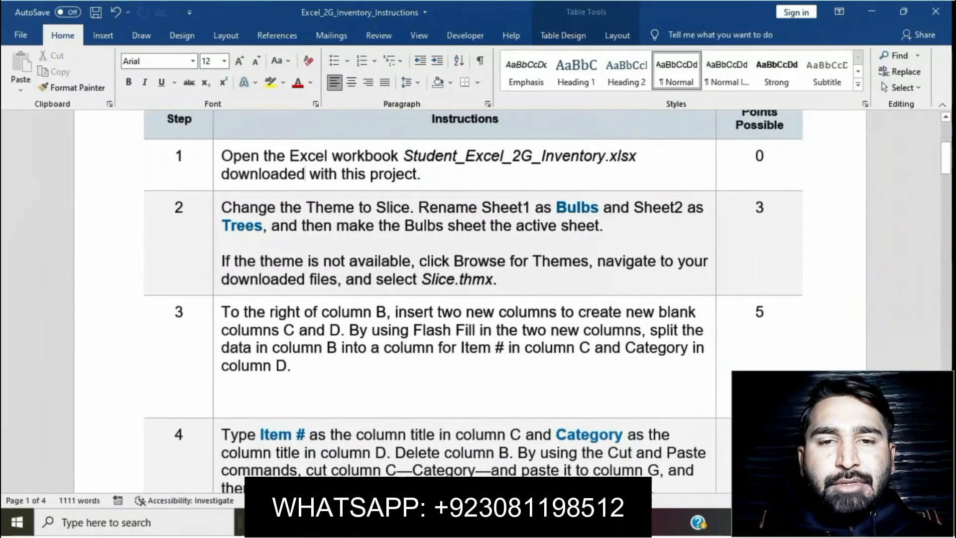
click(217, 208)
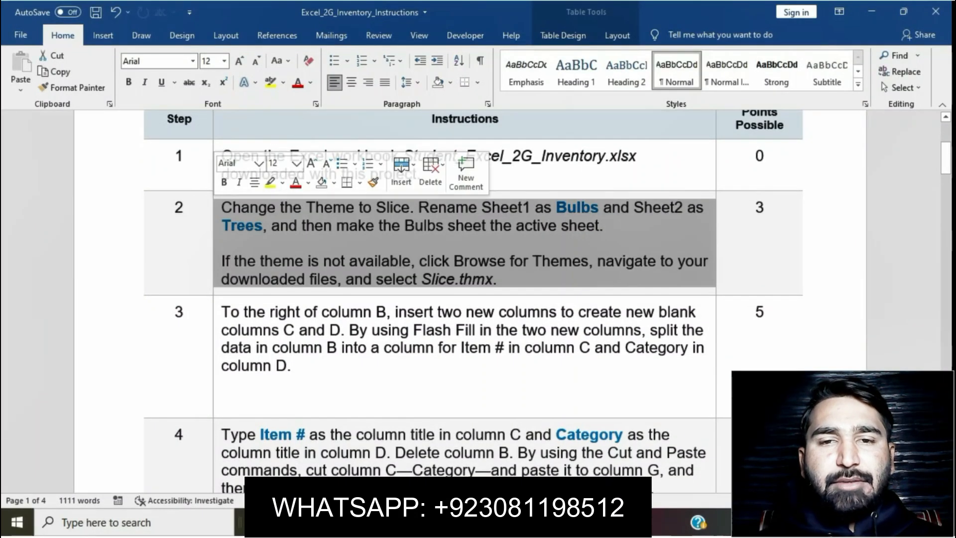
click(270, 182)
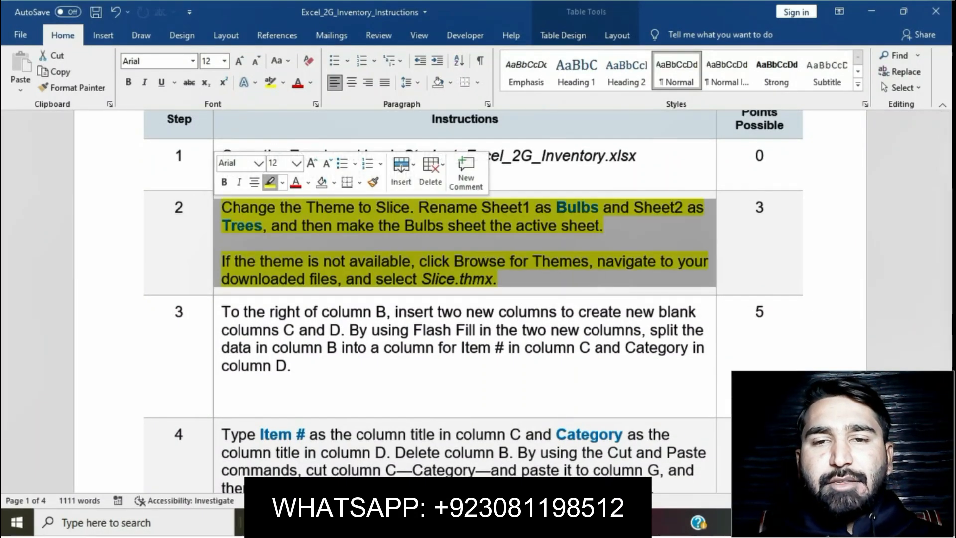
click(498, 279)
click(223, 243)
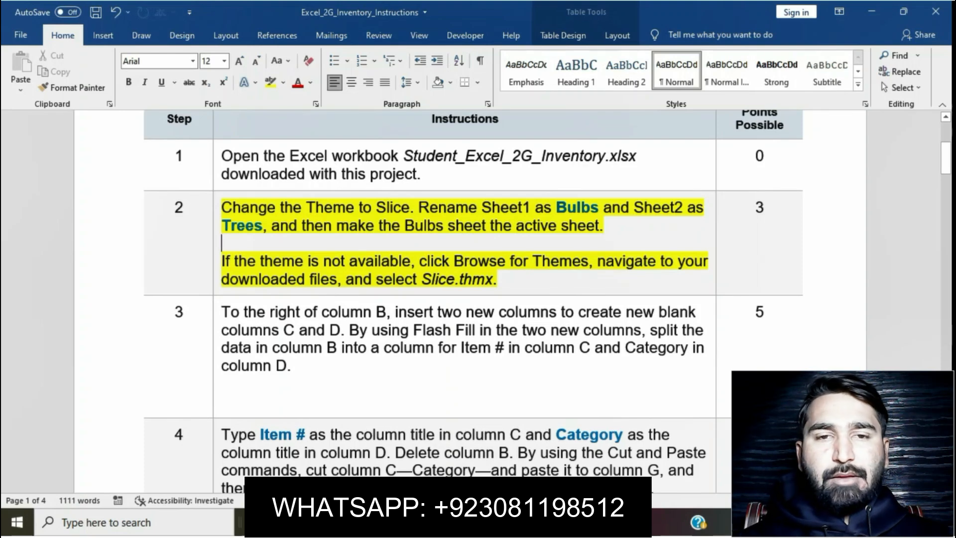
Switch to Excel and apply the Slice theme to the inventory workbook from Sheet1
drag(221, 207, 410, 207)
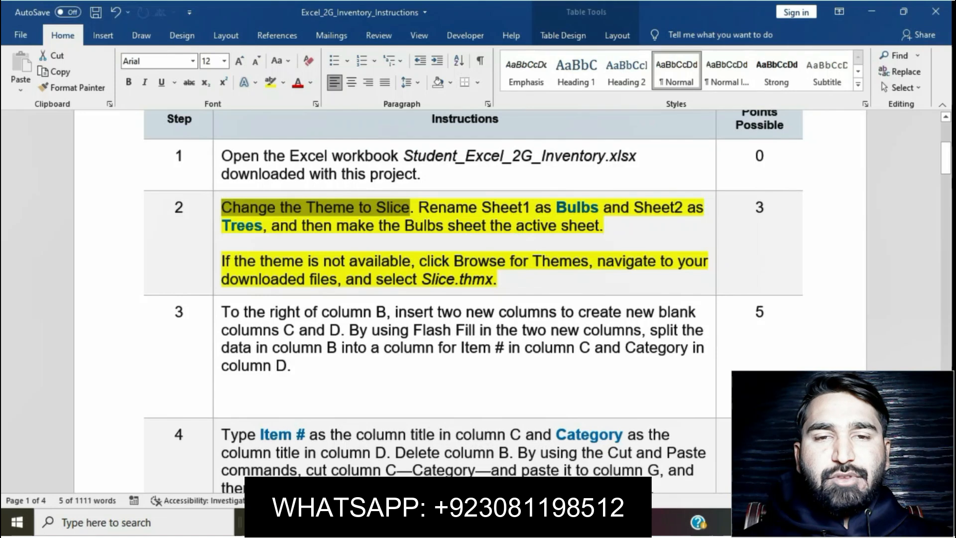
key(alt+Tab)
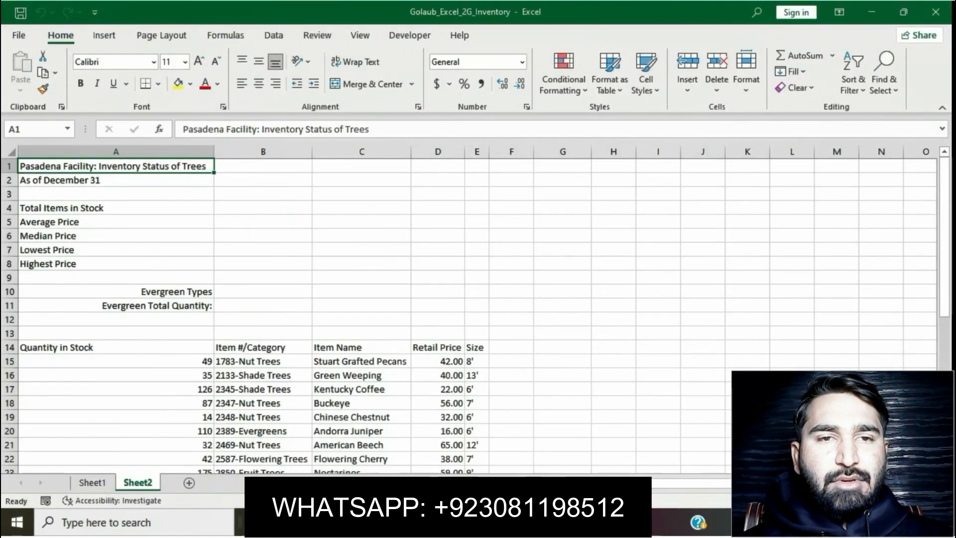
click(92, 483)
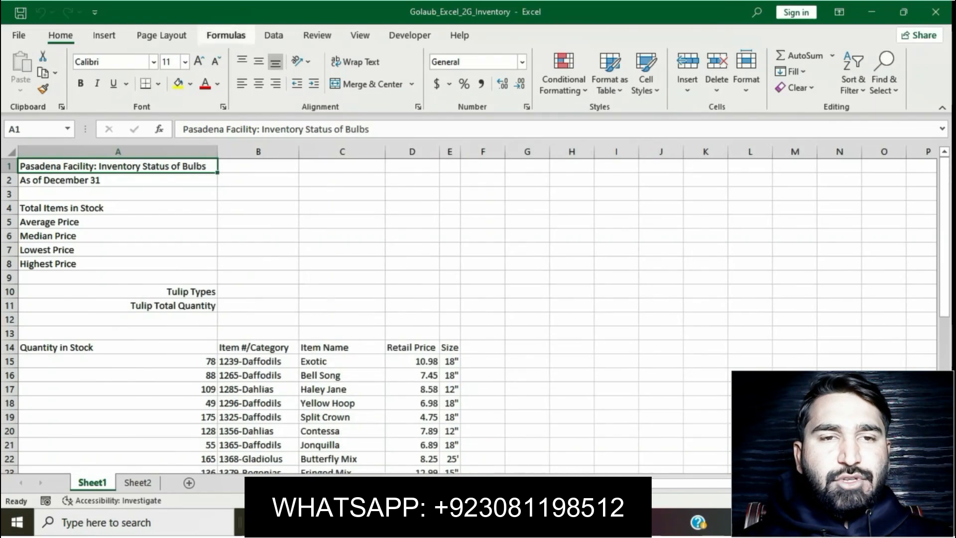
click(226, 34)
click(162, 35)
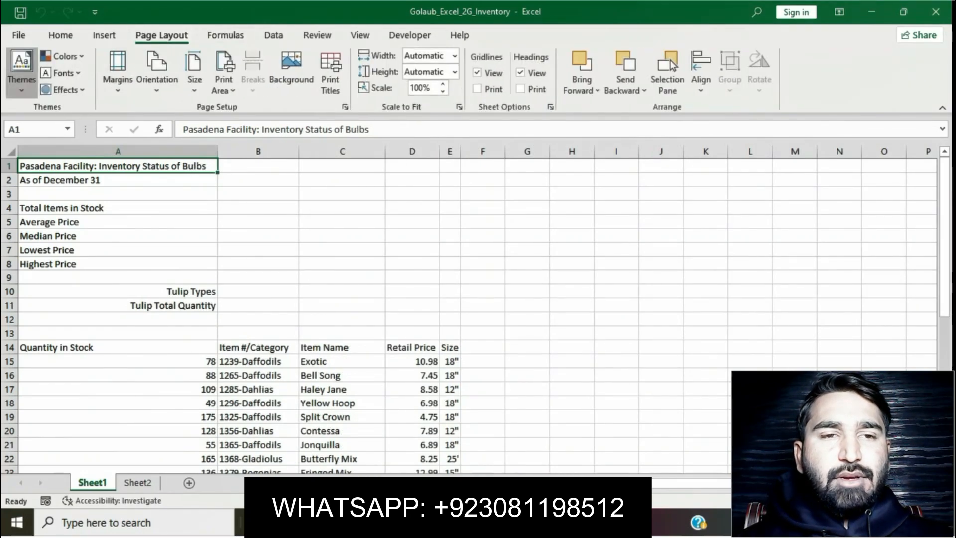
click(21, 70)
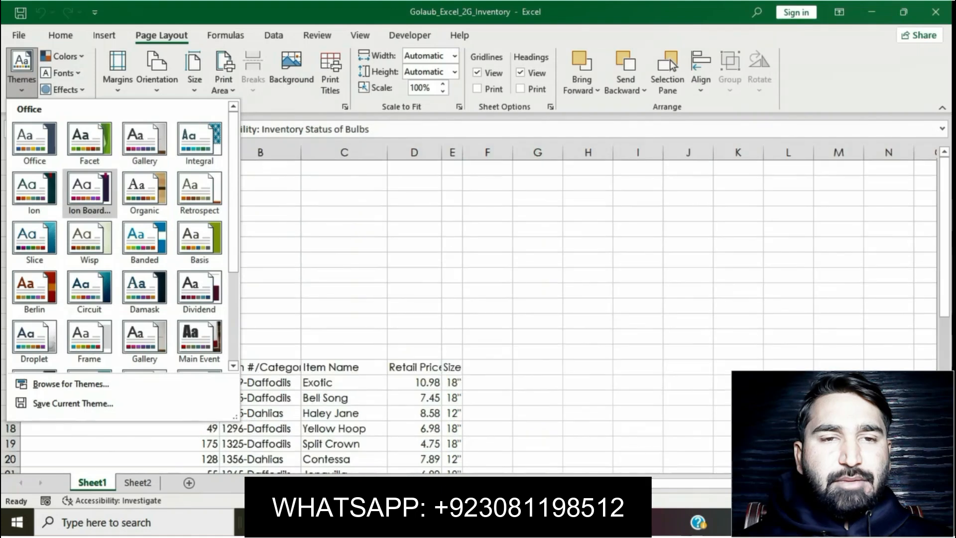
click(34, 242)
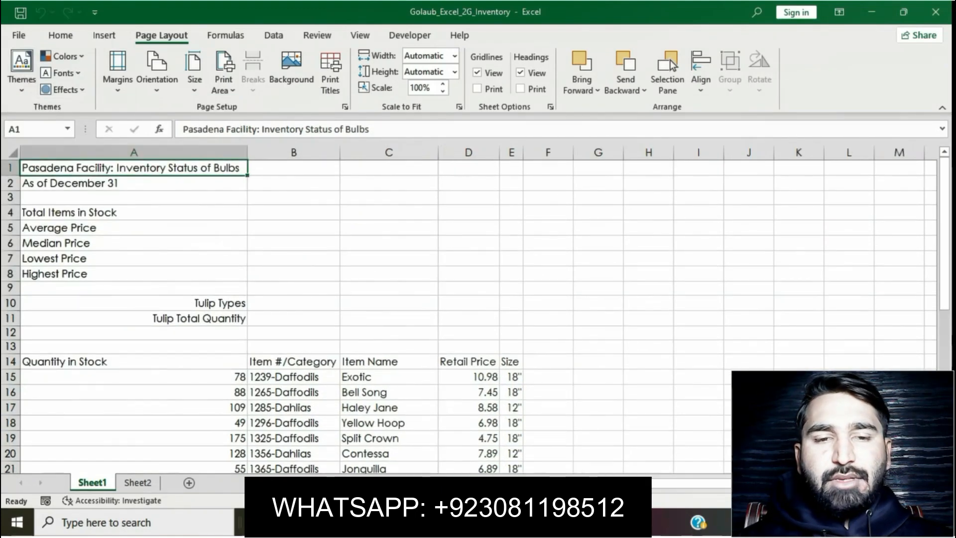
Copy the name Bulbs from step 2 of the Word instructions and rename Sheet1 in Excel as Bulbs
key(alt+Tab)
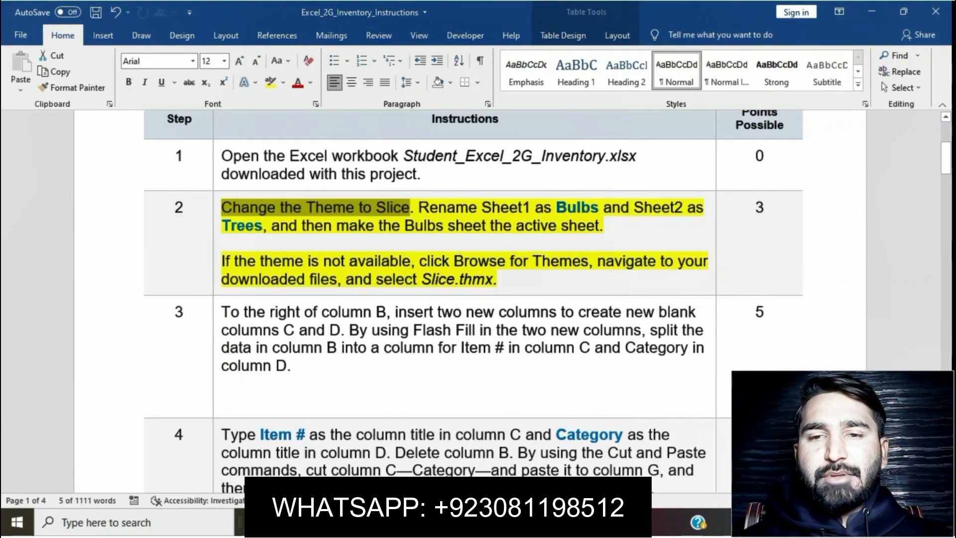
drag(557, 207, 601, 208)
key(ctrl+c)
key(alt+Tab)
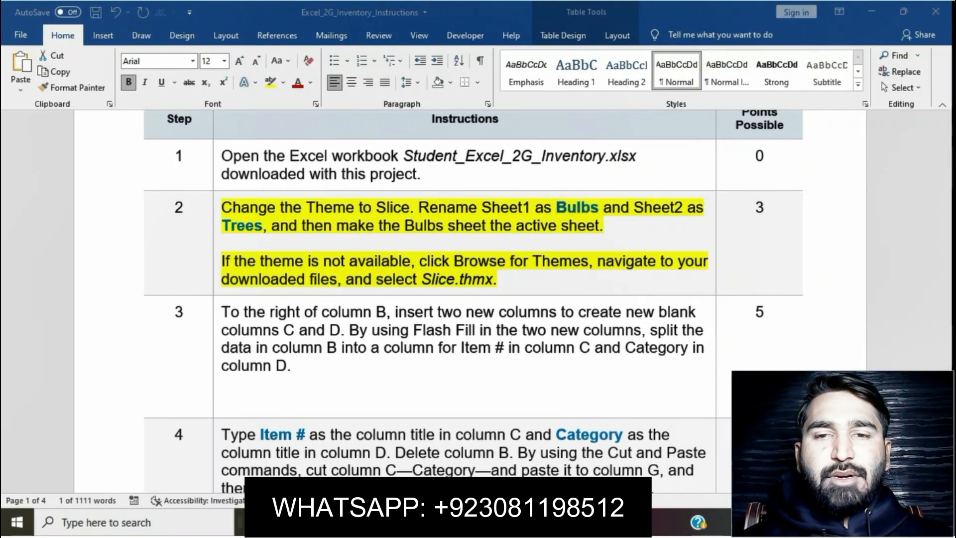
right_click(107, 482)
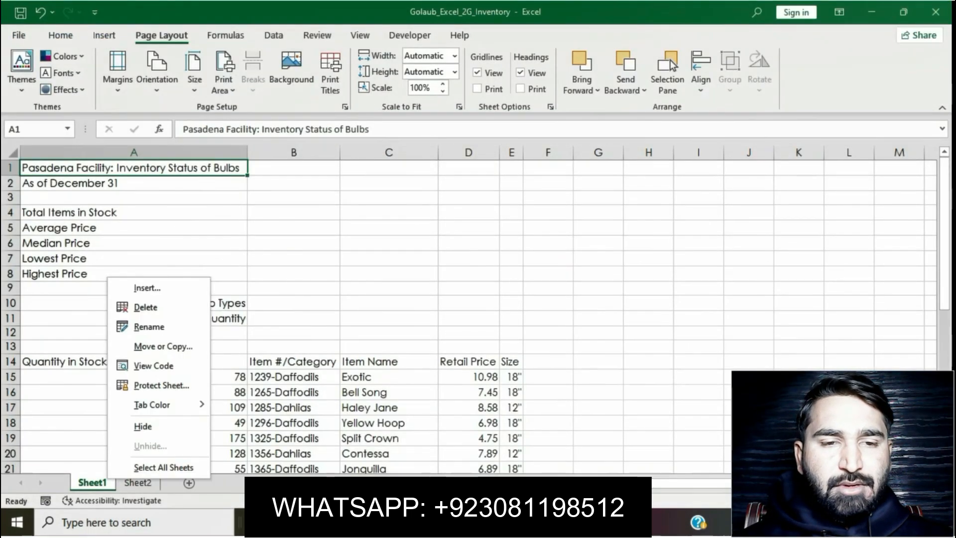
key(Return)
key(ctrl+v)
Check the second sheet name in step 2 of the Word instructions and rename Sheet2 in Excel as Trees
key(alt+Tab)
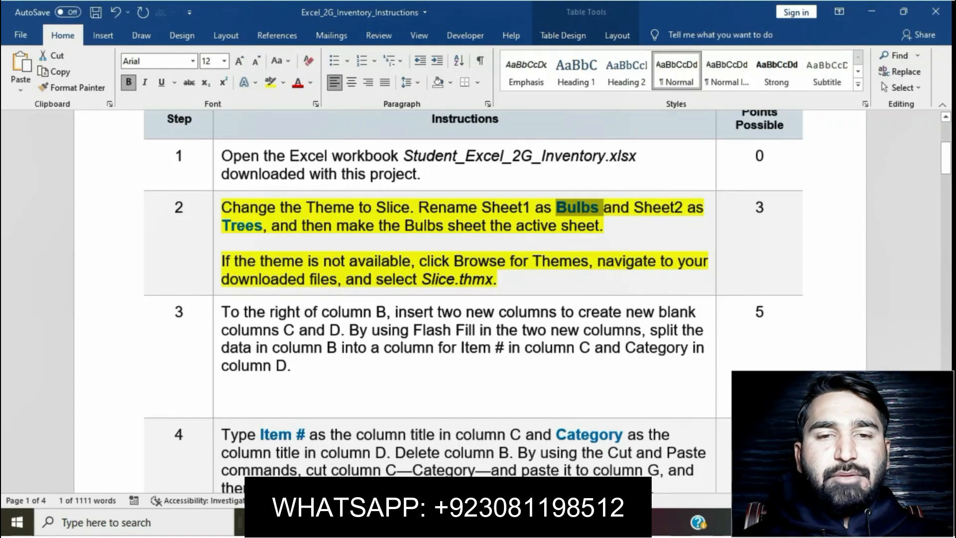
drag(222, 226, 262, 225)
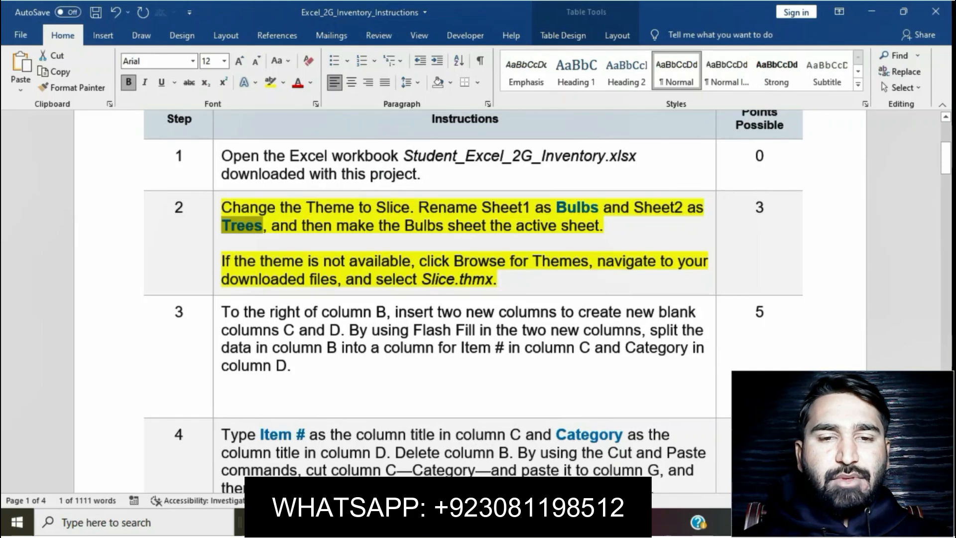
key(alt+Tab)
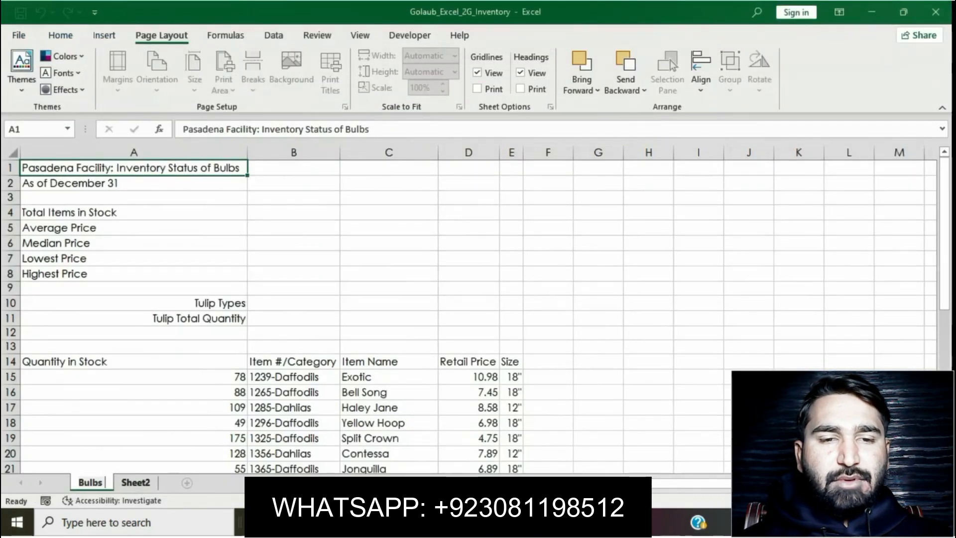
click(136, 482)
right_click(136, 482)
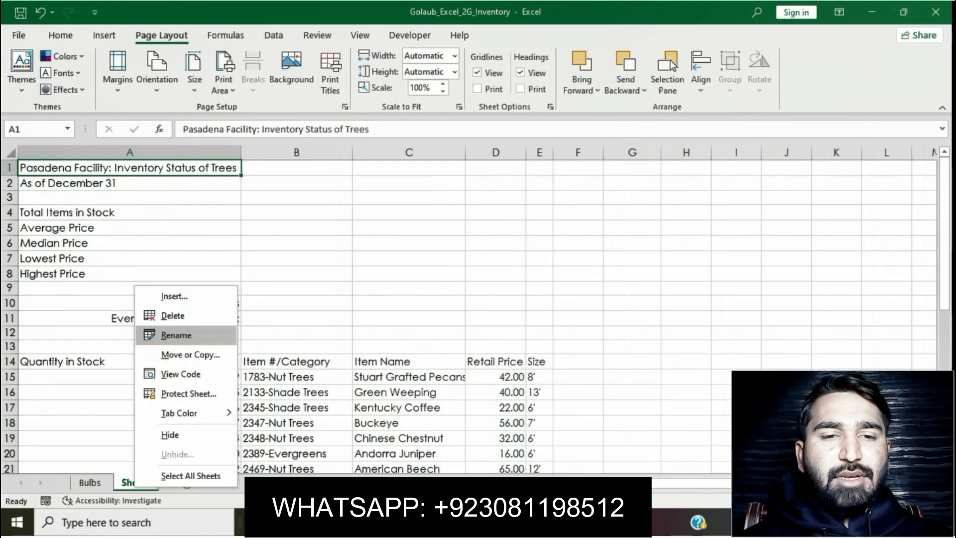
click(176, 334)
text(Trees)
key(Return)
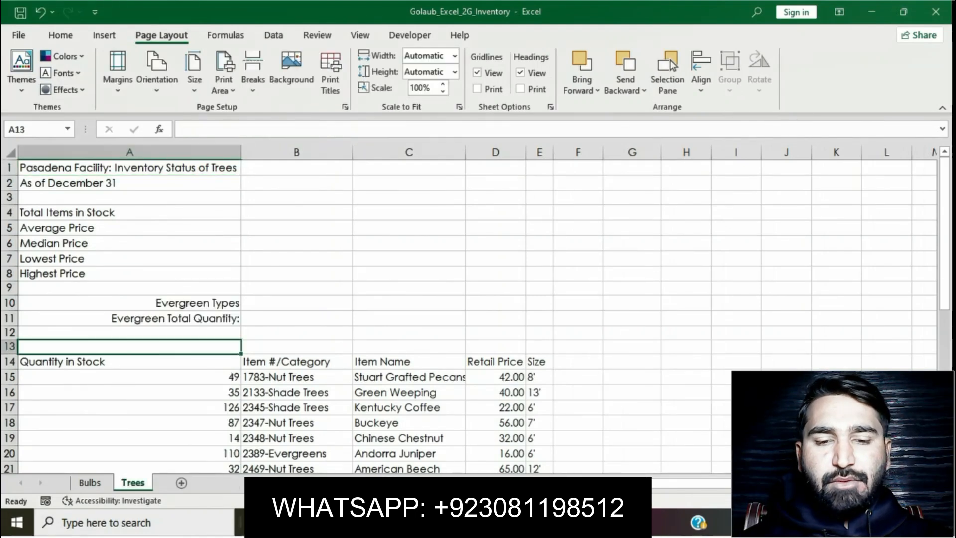
Follow the last part of step 2 by making Bulbs the active sheet in Excel, and return to the Word instructions
key(alt+Tab)
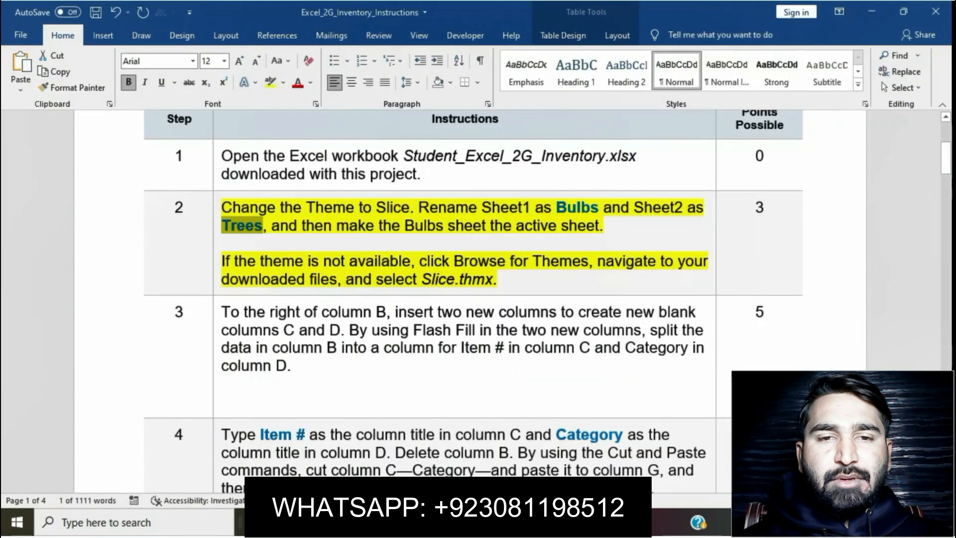
drag(272, 226, 615, 225)
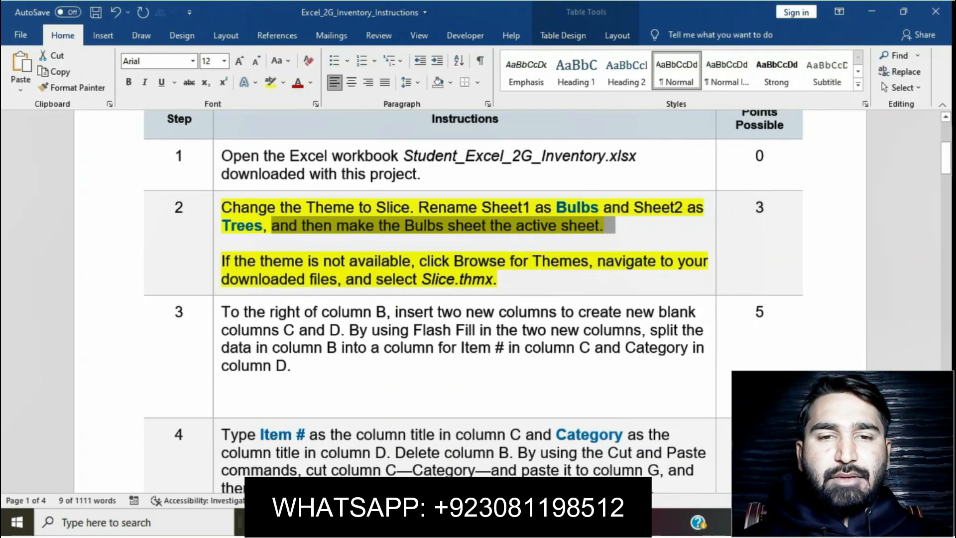
key(alt+Tab)
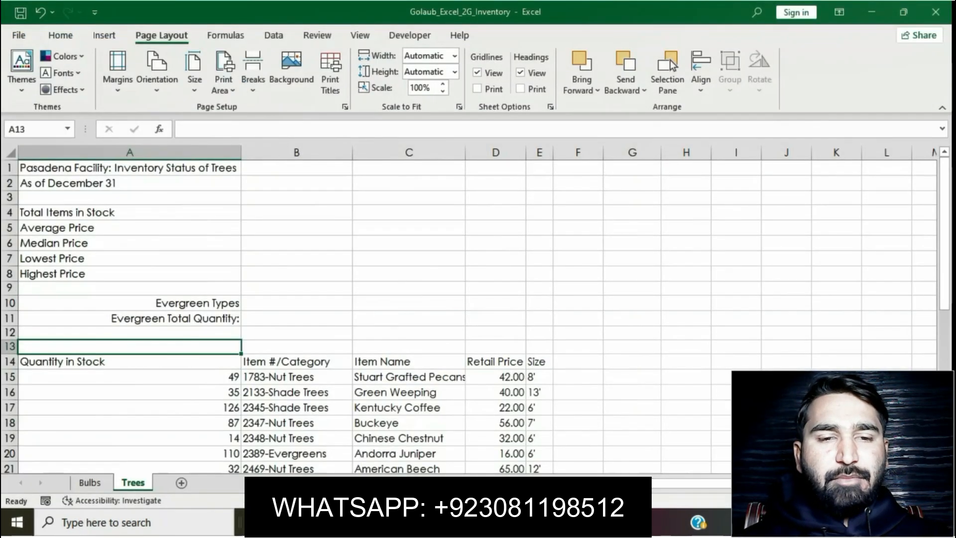
key(ctrl+Page_Up)
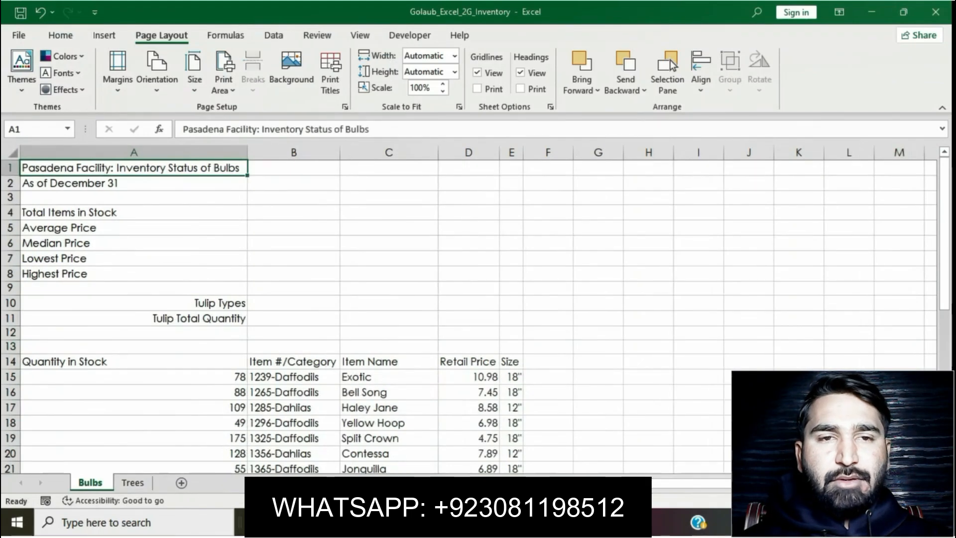
key(alt+Tab)
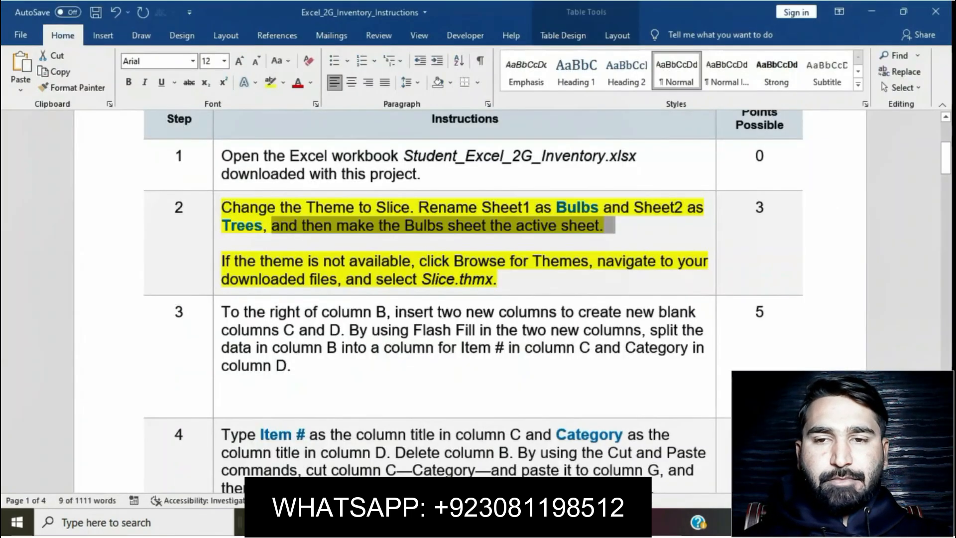
click(421, 262)
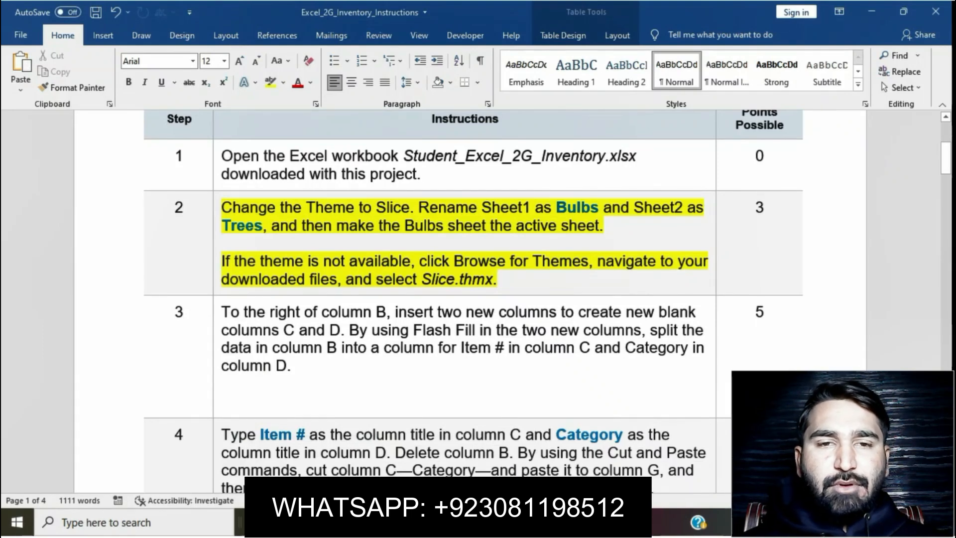
Remove the highlighting from step 2 of the Word instructions and highlight the text of step 3 in yellow
click(217, 208)
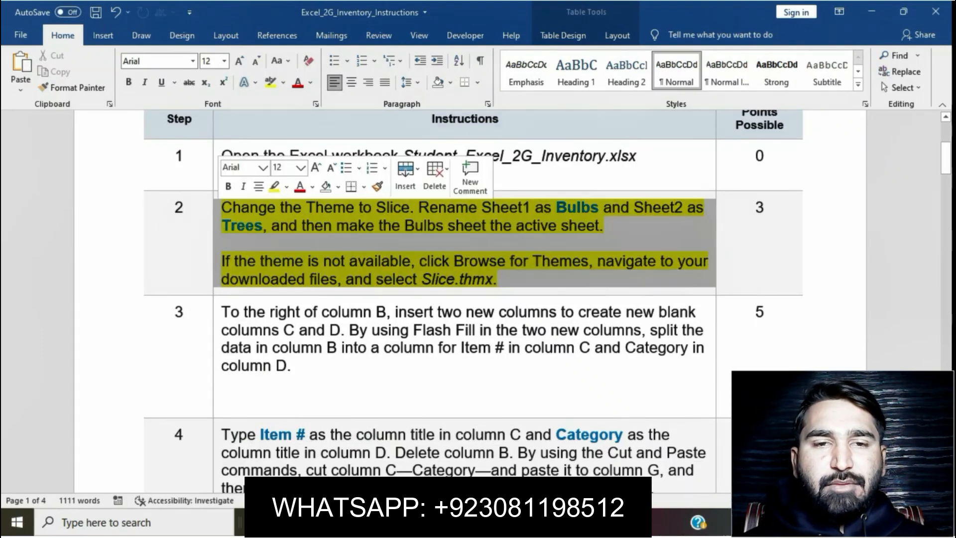
click(274, 187)
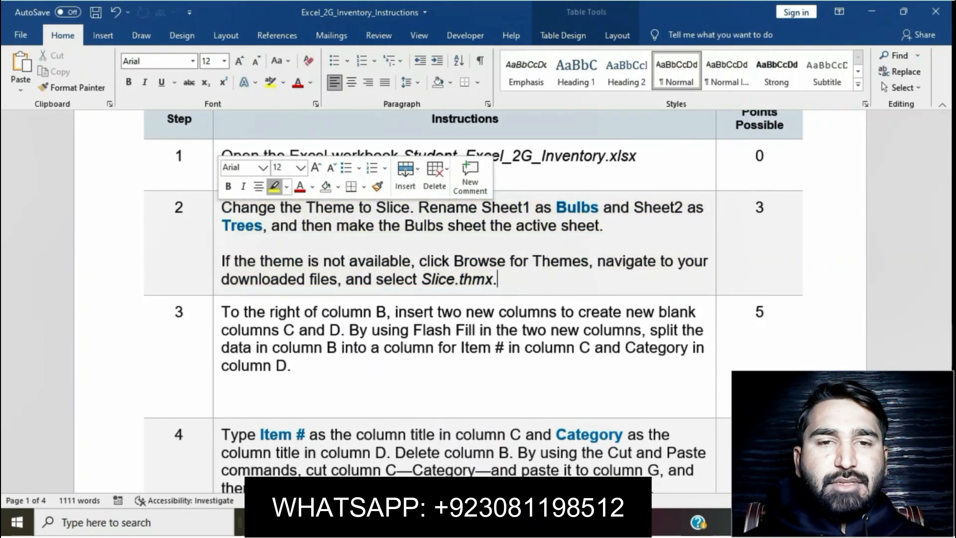
scroll(473, 299, down, 5)
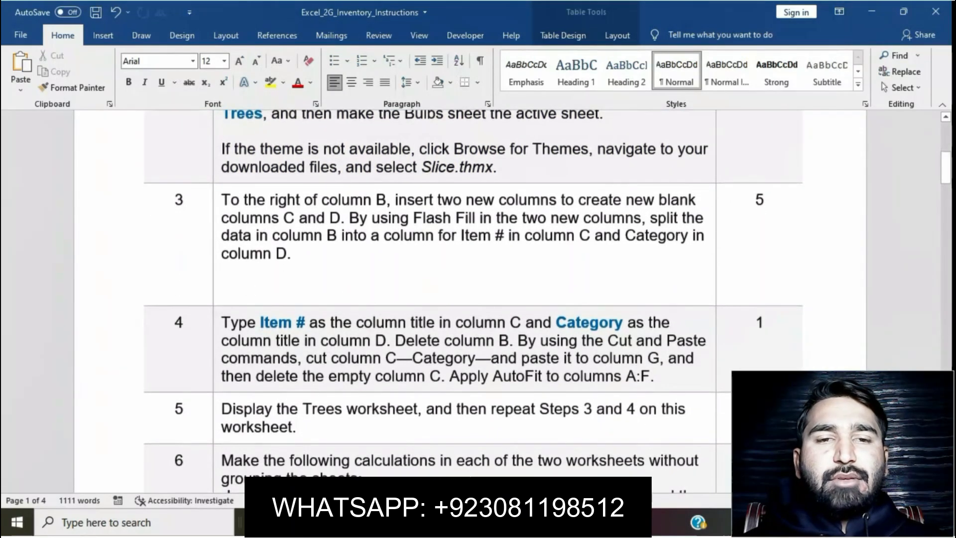
click(217, 203)
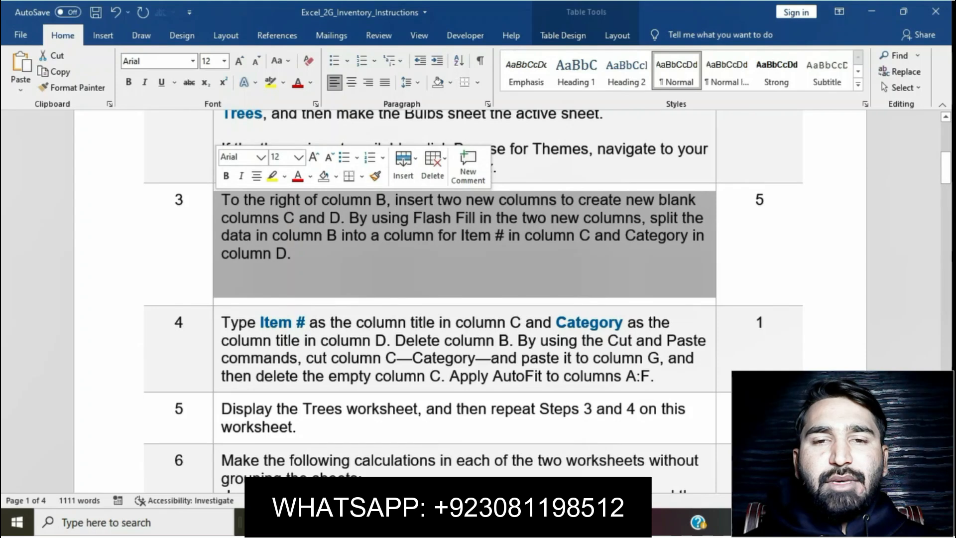
click(271, 176)
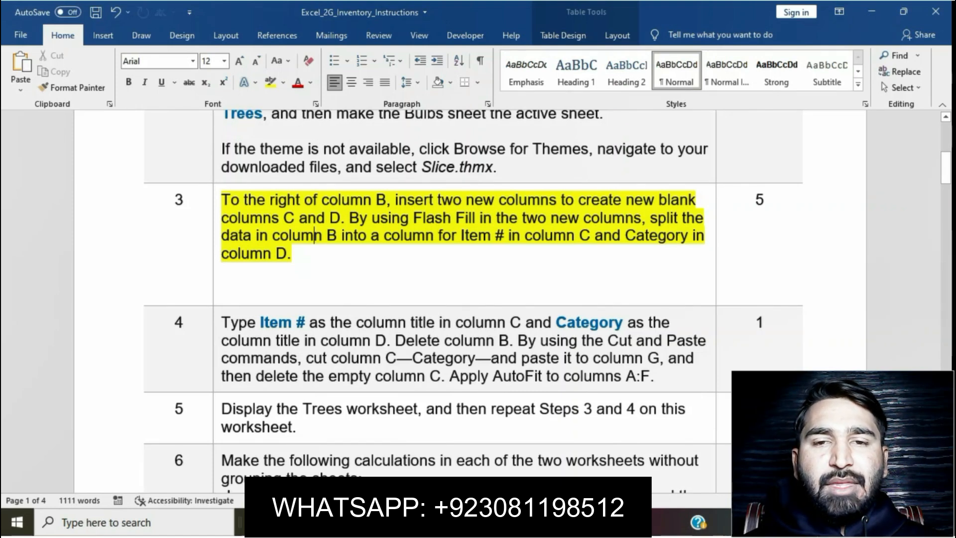
Follow the first sentence of step 3 by switching to Excel and inserting two blank columns, C and D, after column B on Bulbs
drag(222, 200, 348, 218)
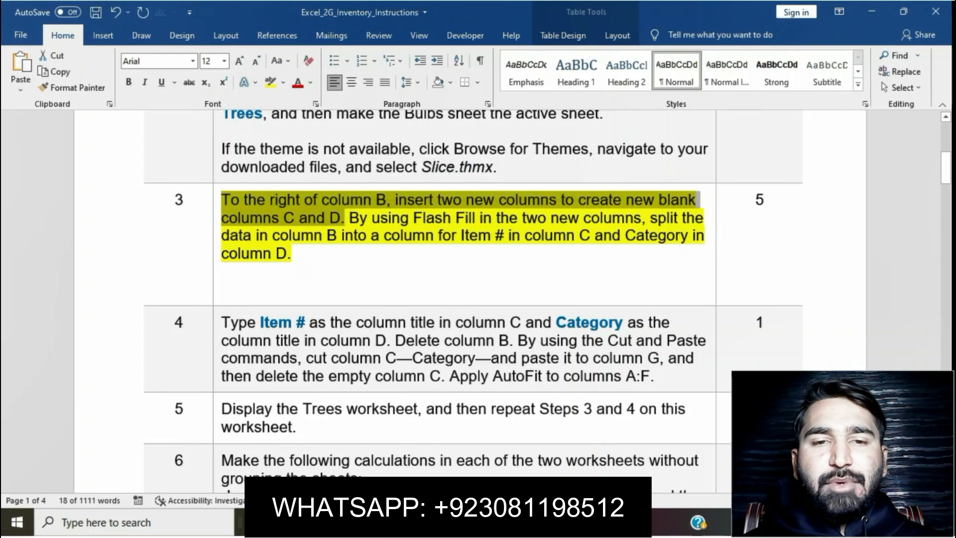
key(alt+Tab)
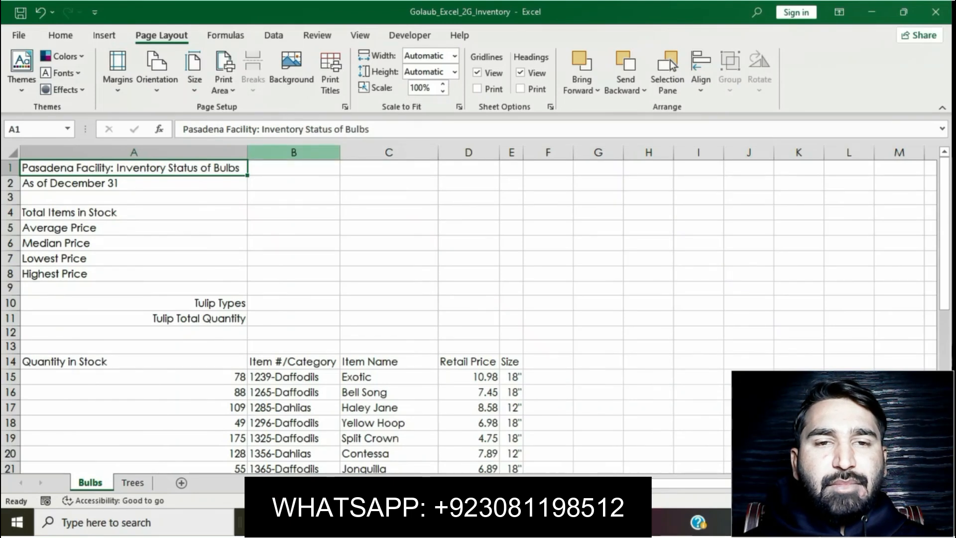
click(389, 153)
right_click(387, 153)
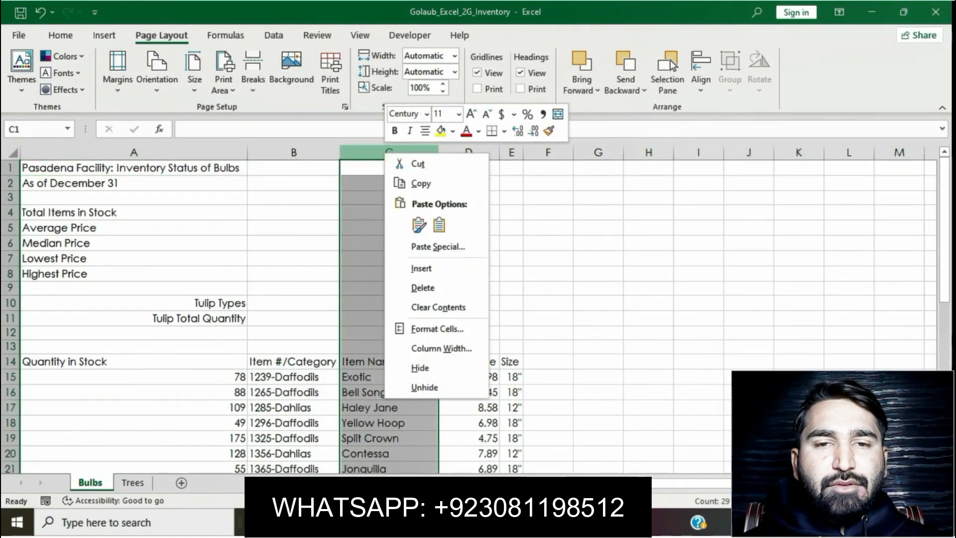
click(421, 269)
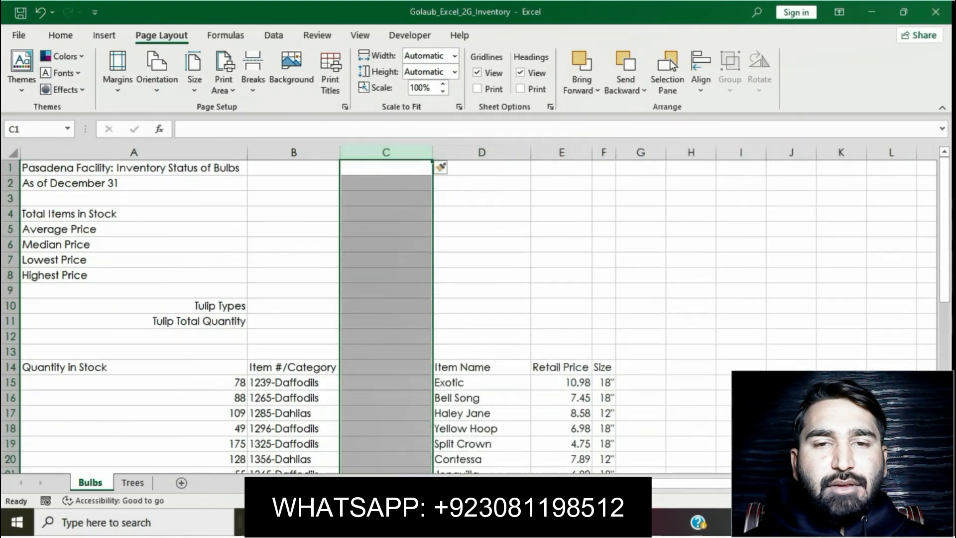
click(487, 152)
right_click(491, 152)
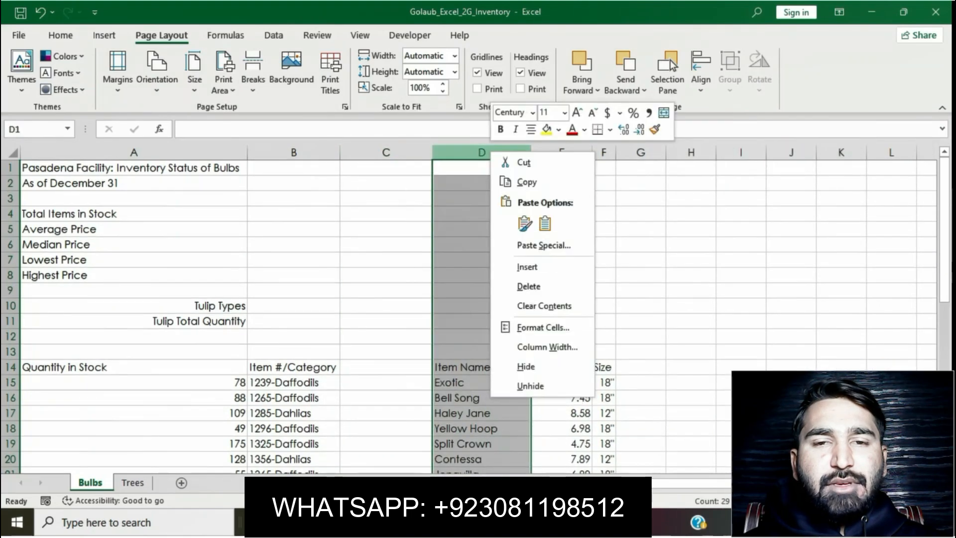
click(527, 266)
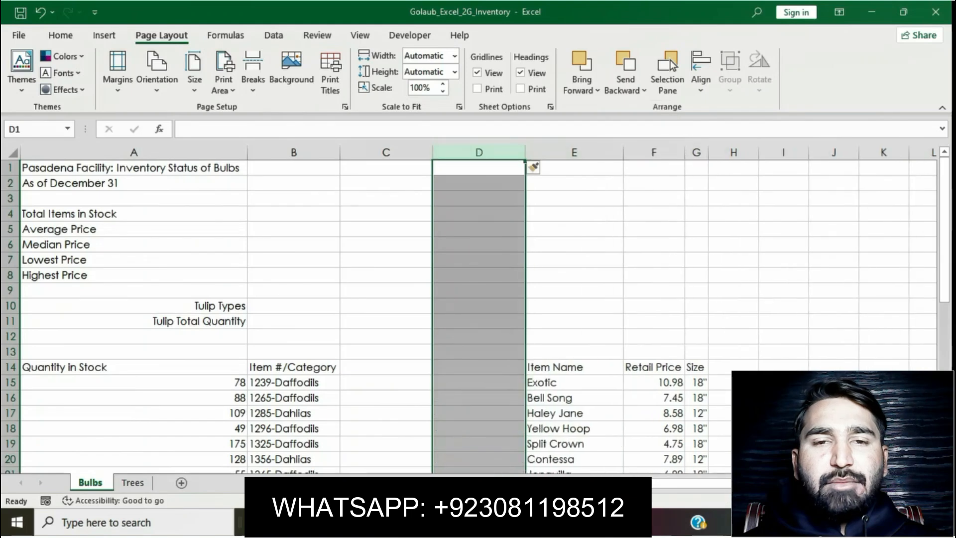
Check the Flash Fill sentence of step 3 in Word, then enter Item # as the column title in cell C14 in Excel
click(386, 367)
click(473, 368)
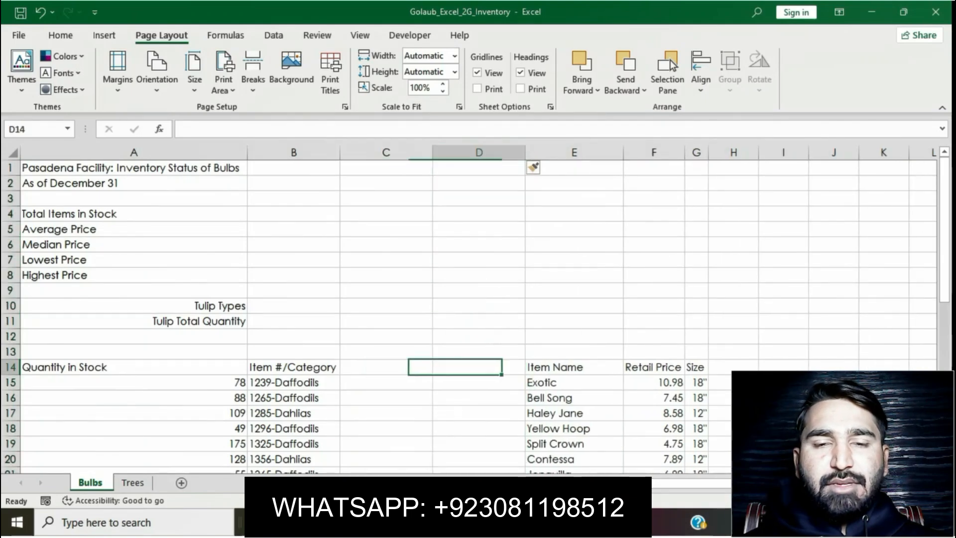
key(alt+Tab)
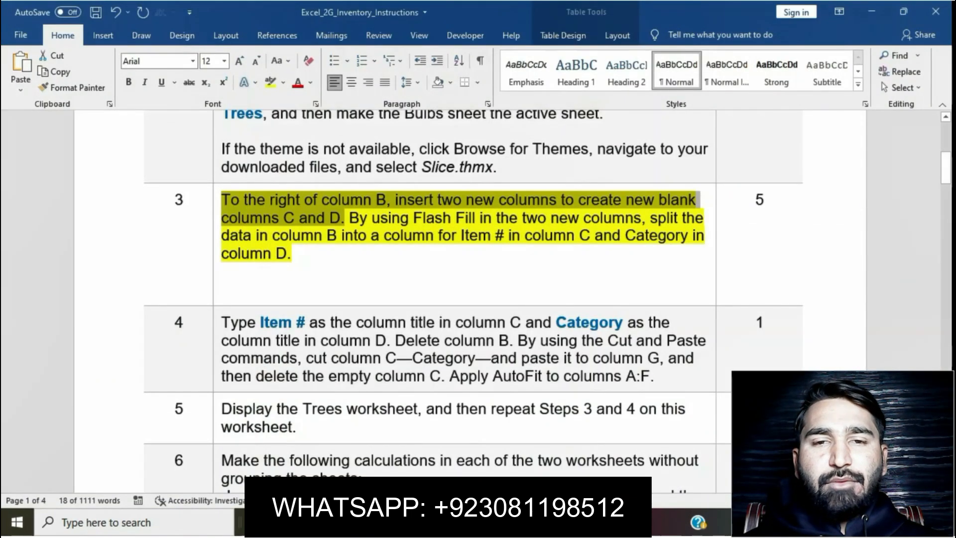
drag(349, 218, 623, 254)
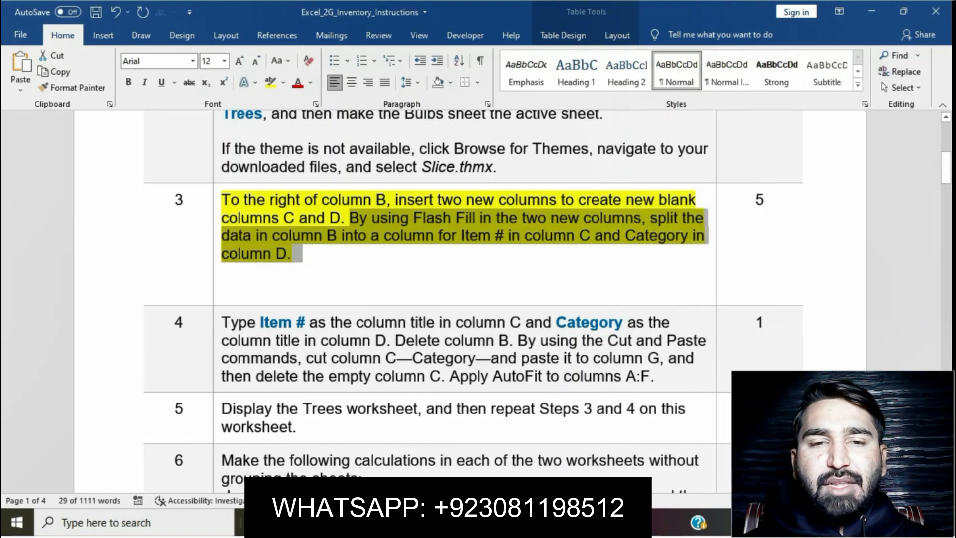
key(alt+Tab)
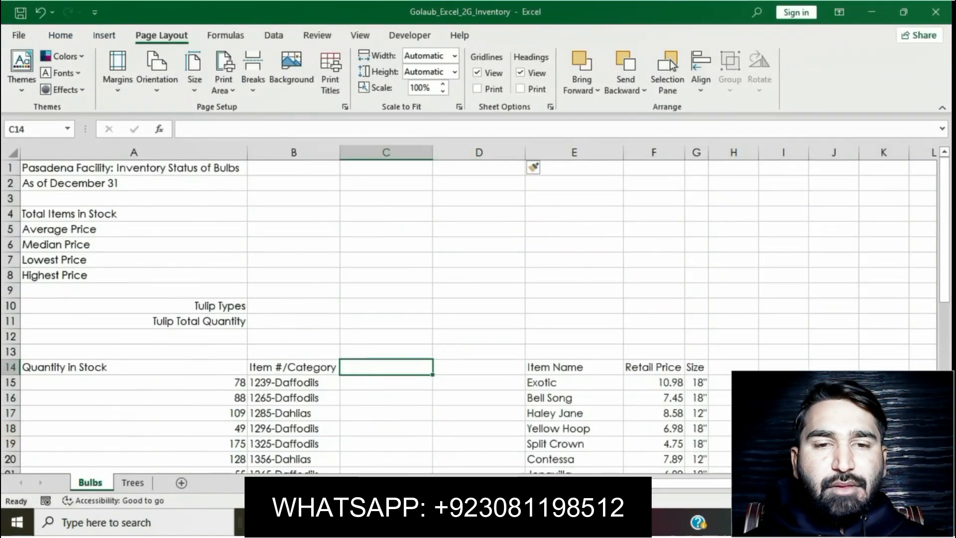
text(I)
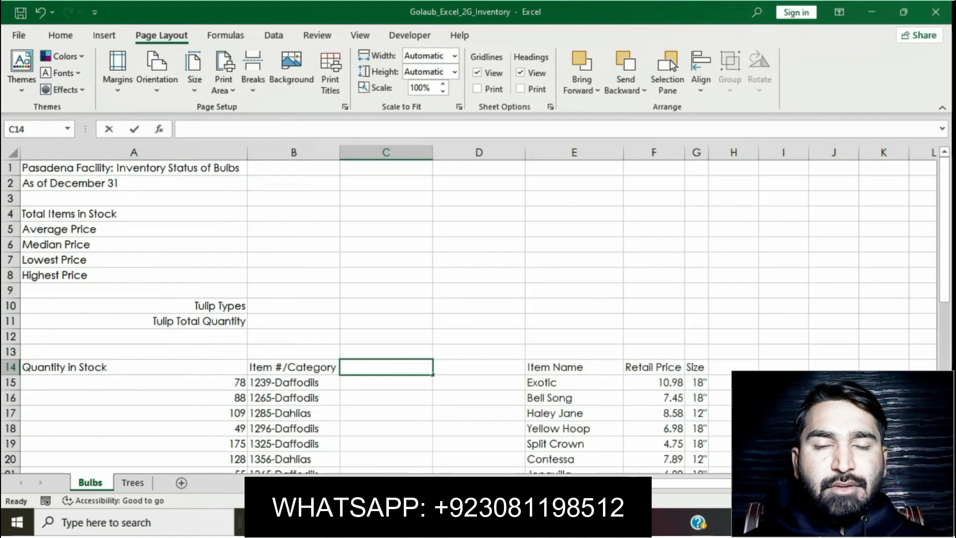
text(Item #)
key(Return)
Try to Flash Fill column C starting from the Item # title in cell C14
click(385, 368)
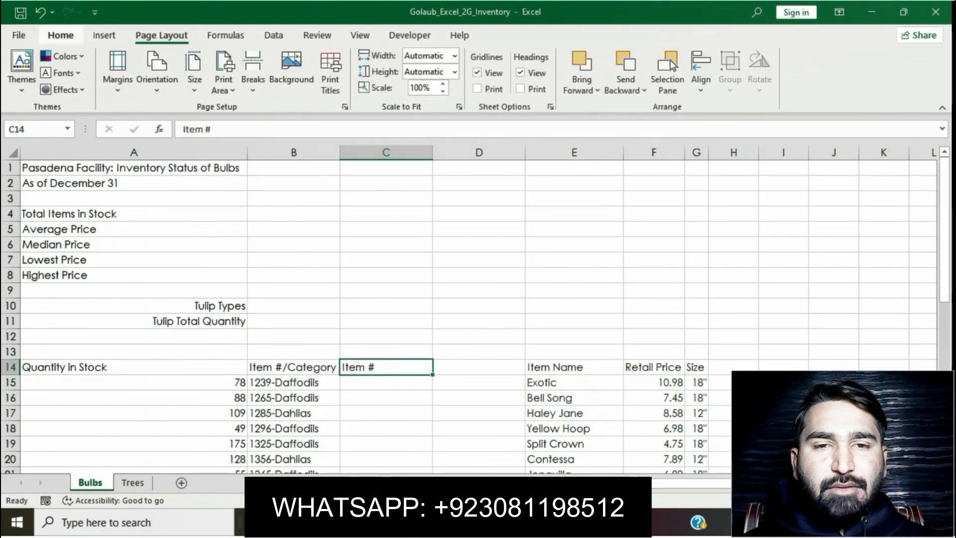
click(60, 35)
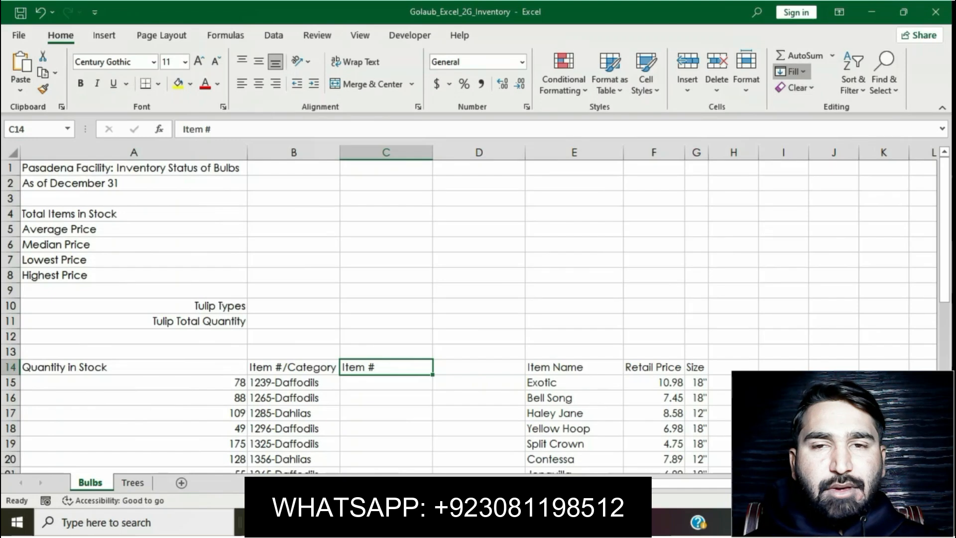
click(791, 71)
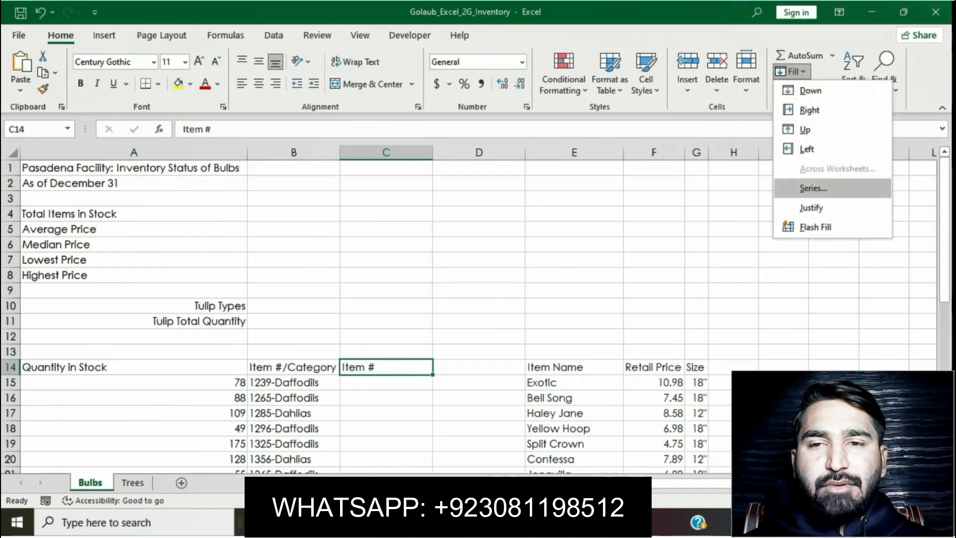
click(815, 226)
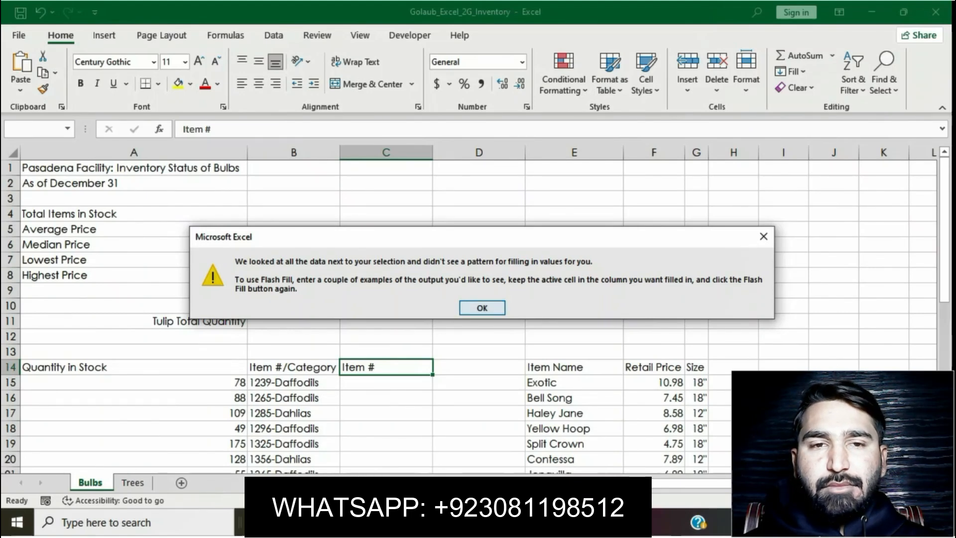
key(Return)
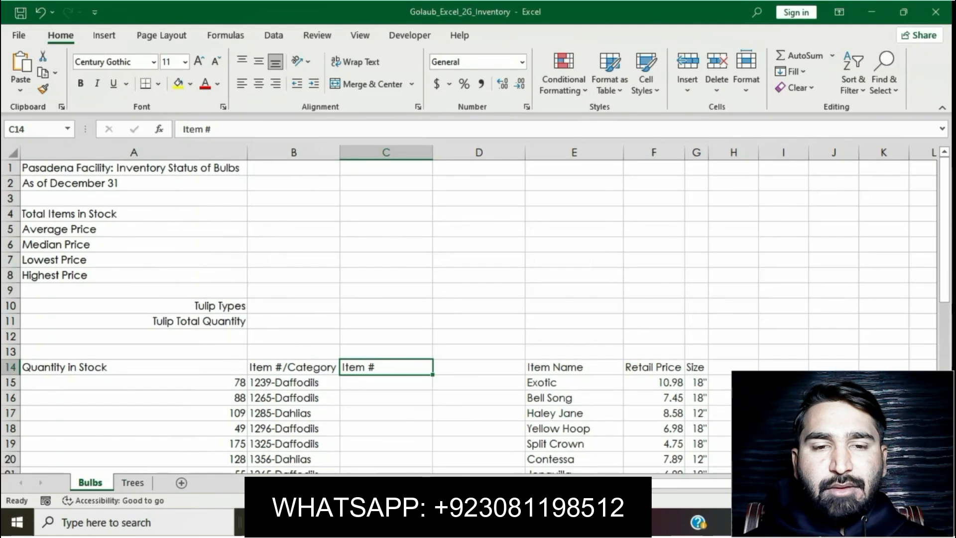
Check the column D title in the Word instructions and enter Category in cell D14 of the Bulbs sheet in Excel
click(294, 367)
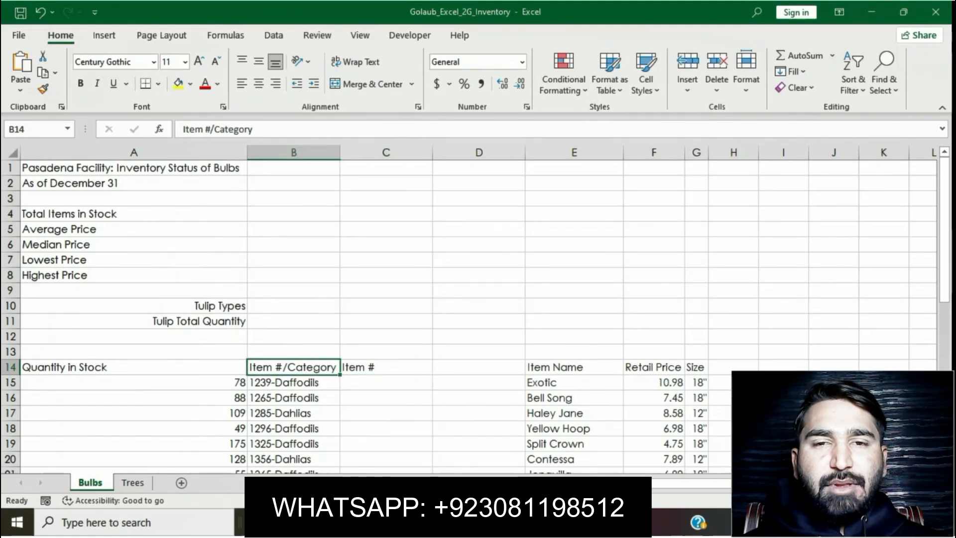
click(386, 382)
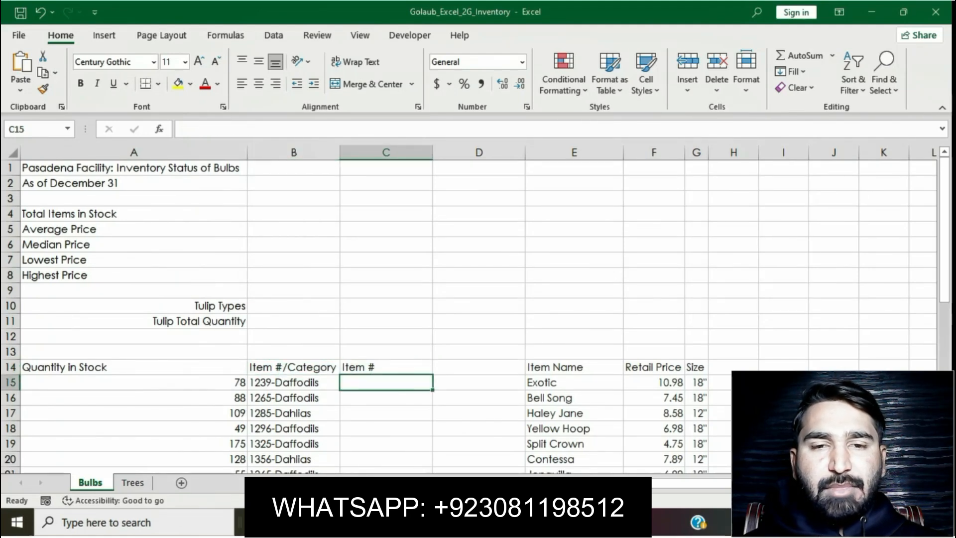
click(479, 367)
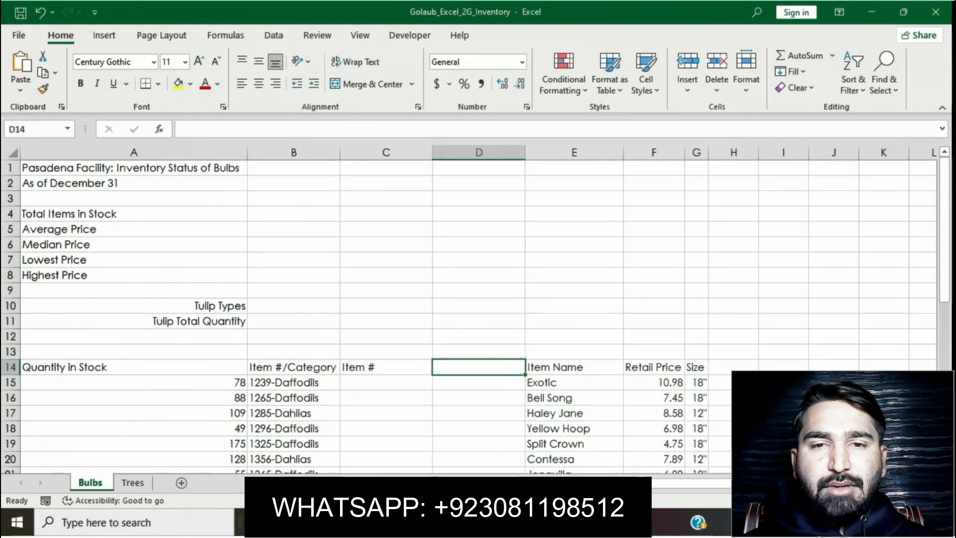
key(alt+Tab)
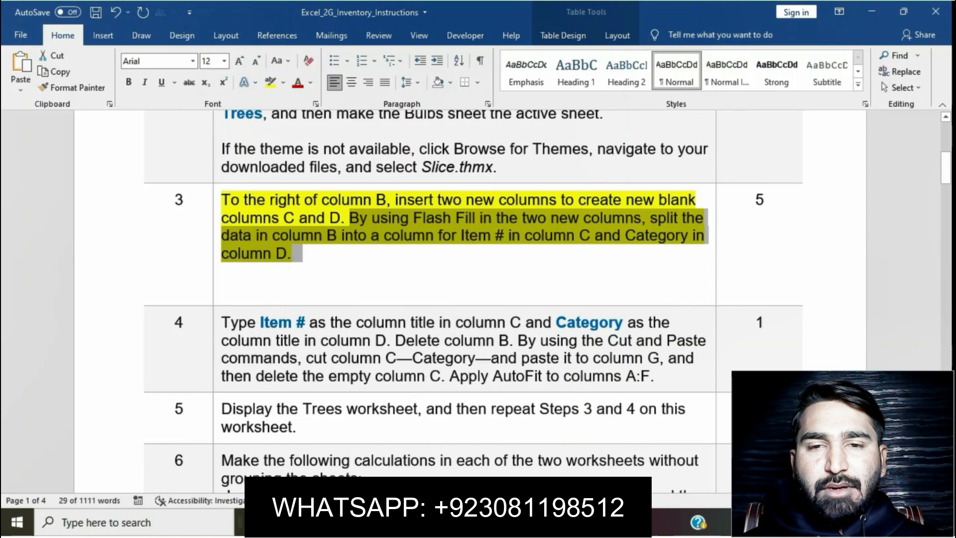
key(alt+Tab)
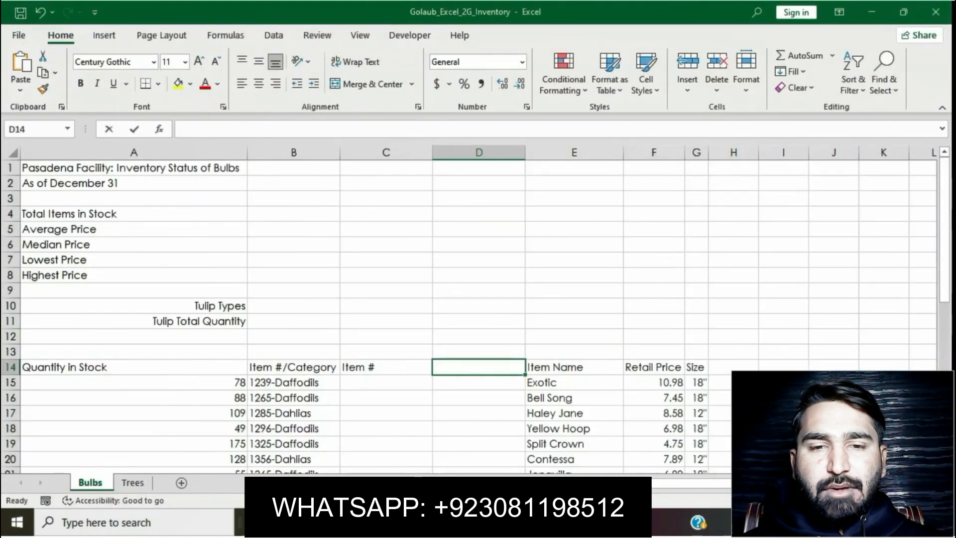
text(Cate)
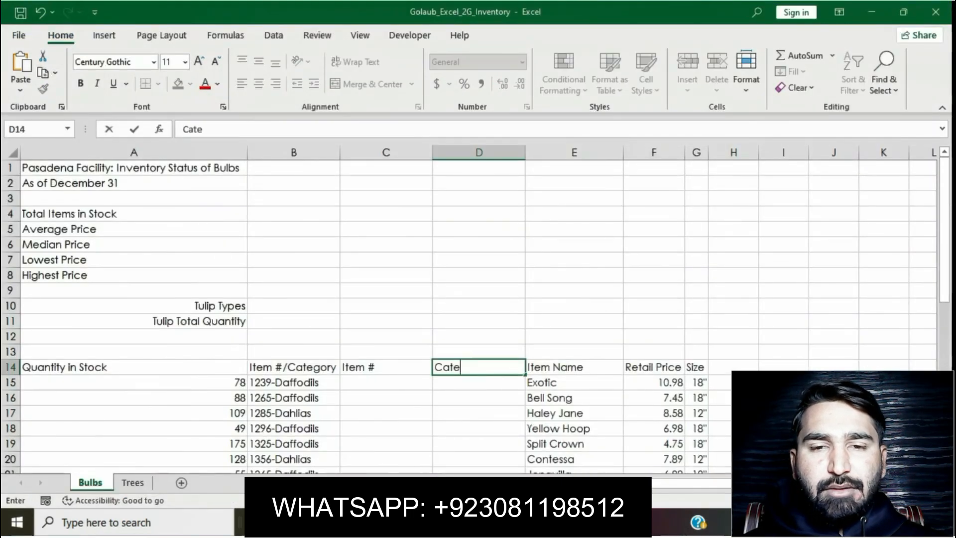
text(gory)
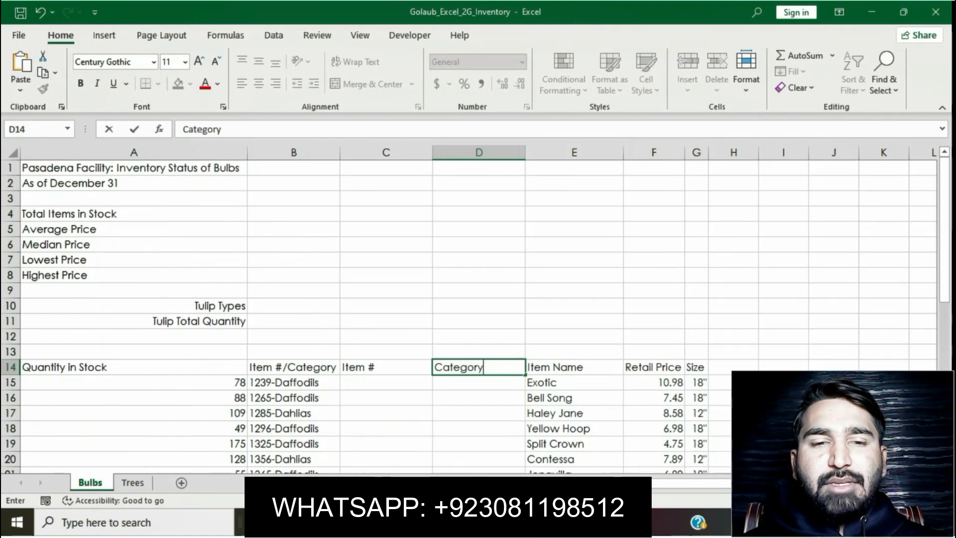
key(Return)
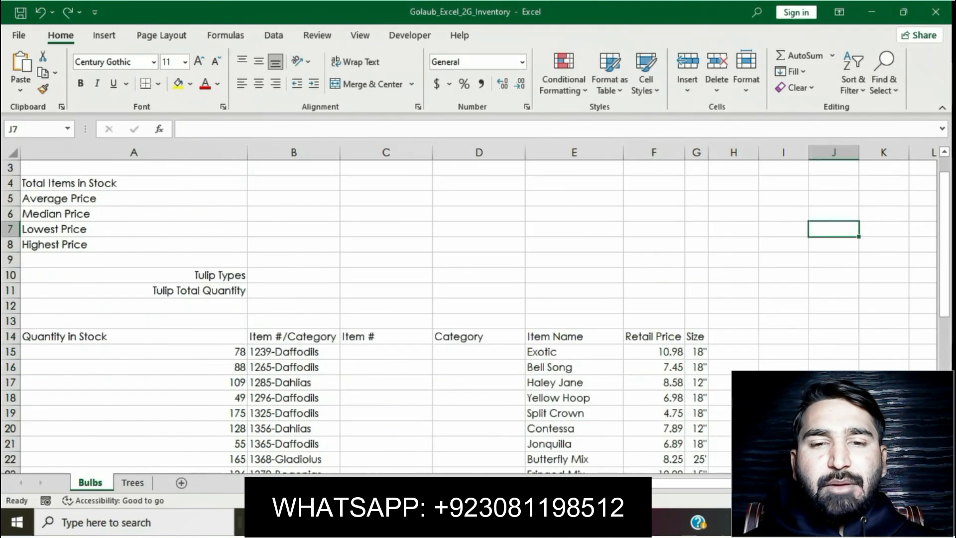
Enter 1239 in cell C15 as the example item number and Flash Fill the rest of the Item # column
click(386, 351)
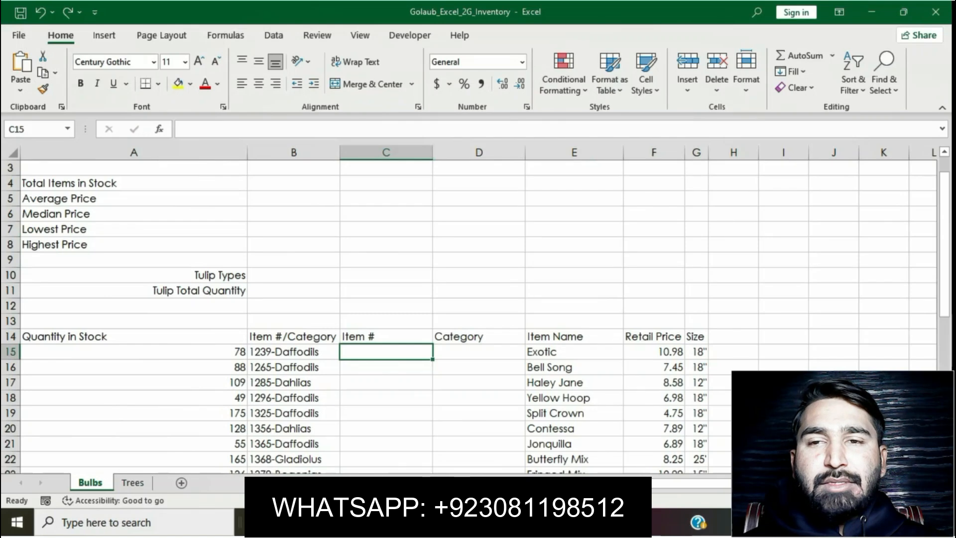
text(1239)
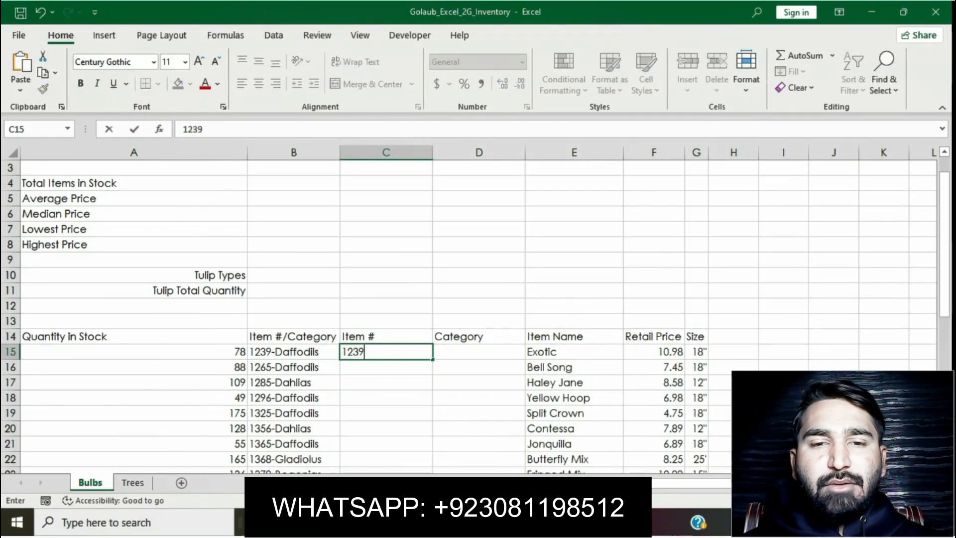
key(Return)
click(386, 351)
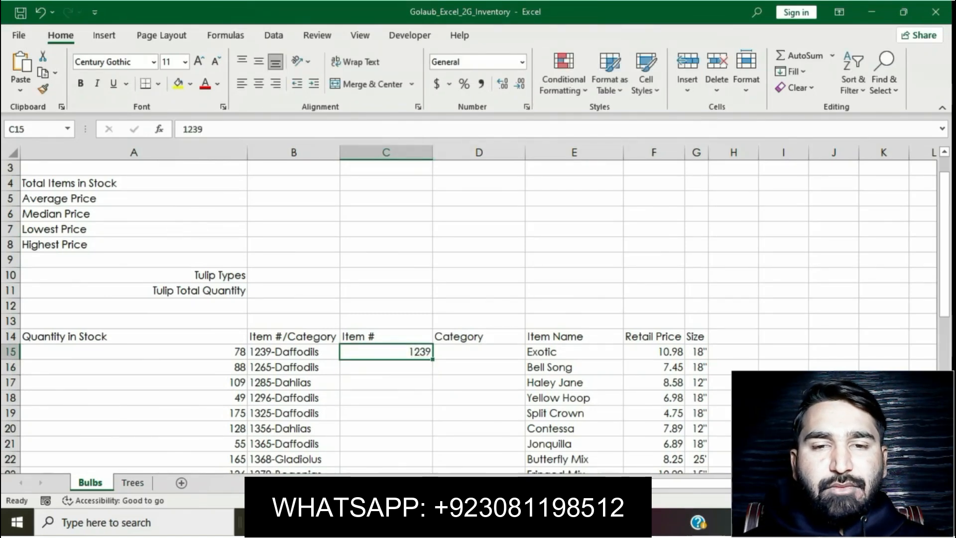
click(792, 71)
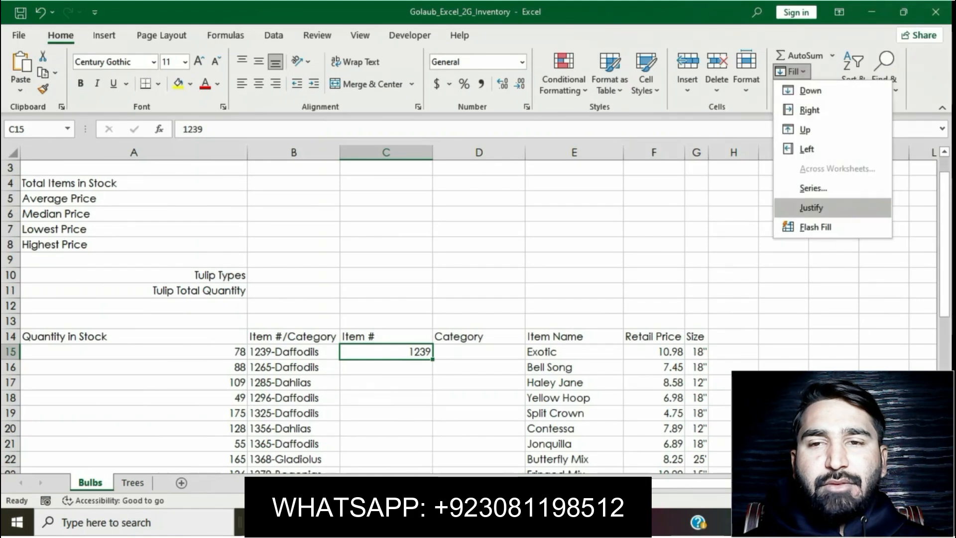
click(816, 227)
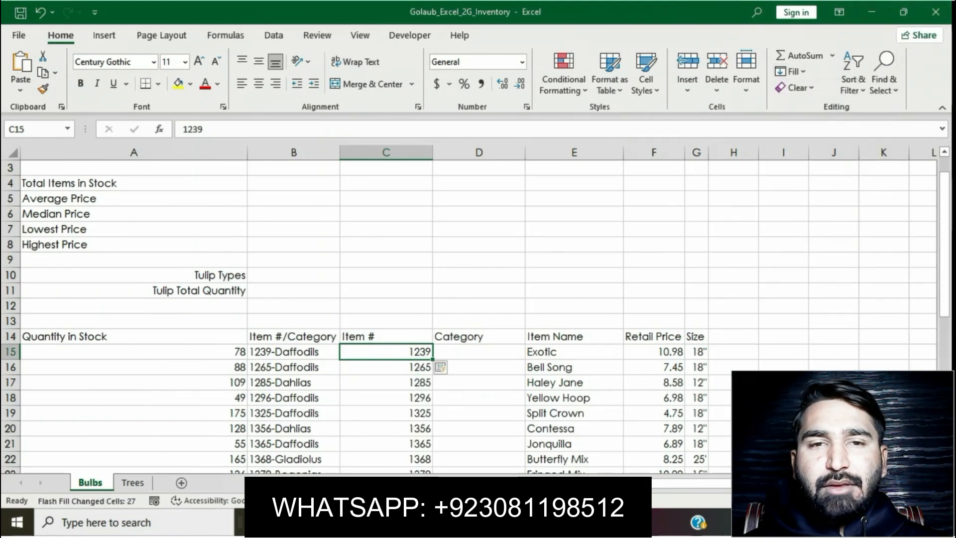
Enter Daffodils in cell D15 as the example category and Flash Fill the rest of the Category column
click(479, 352)
text(D)
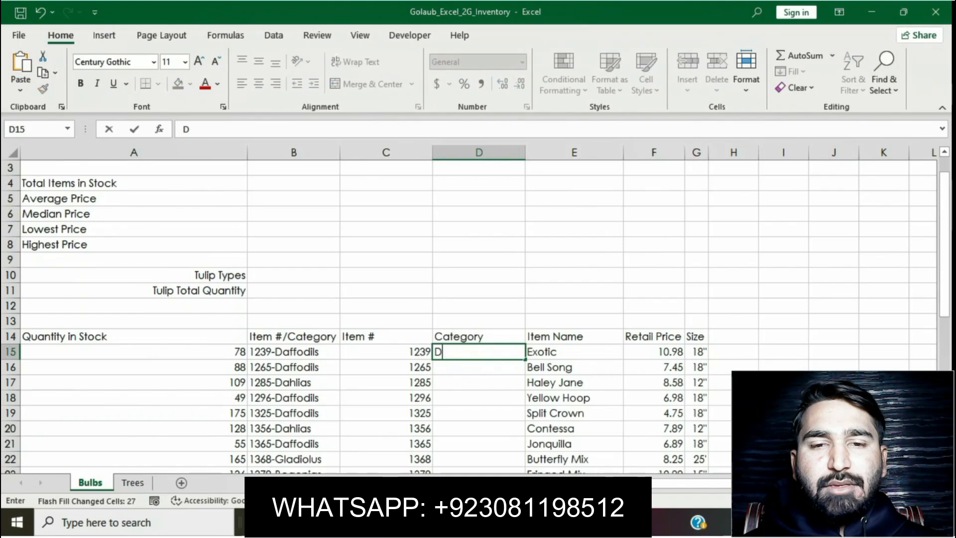
text(affo)
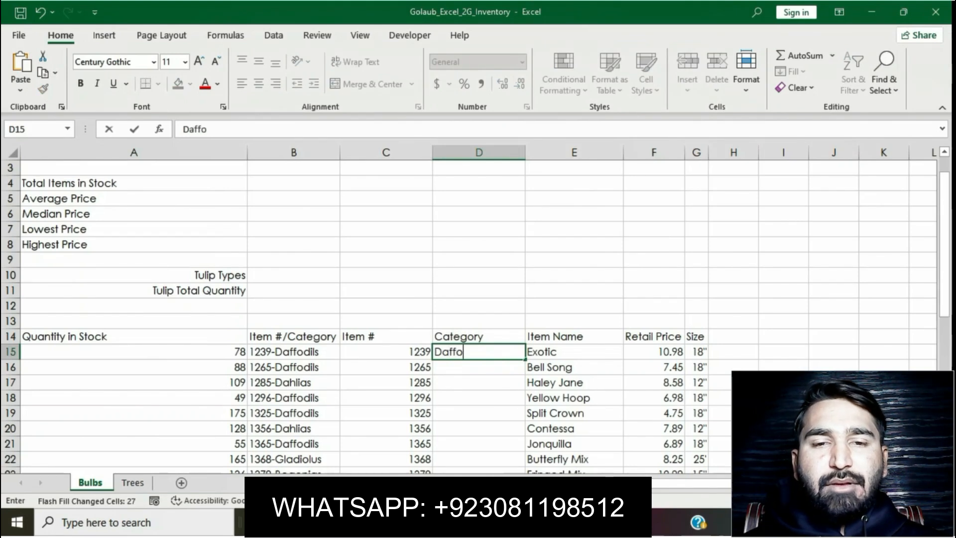
text(dils)
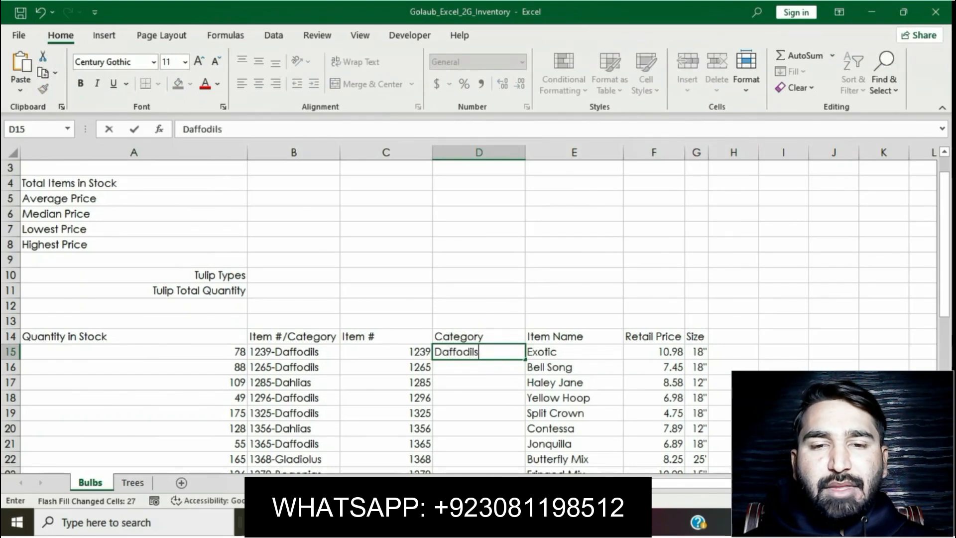
key(Return)
key(Up)
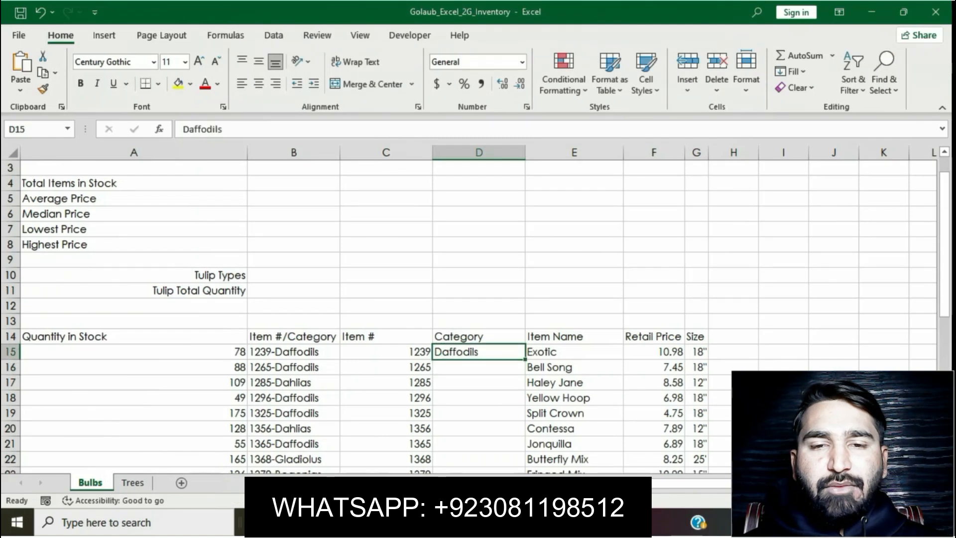
click(792, 71)
click(815, 227)
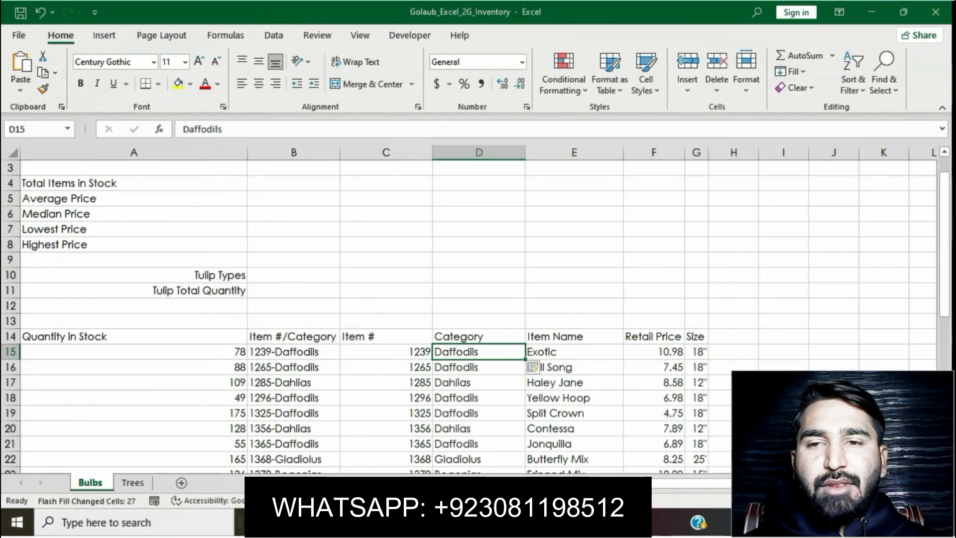
click(574, 245)
In the Word instructions, remove the yellow highlight from step 3 and highlight step 4 in yellow
key(alt+Tab)
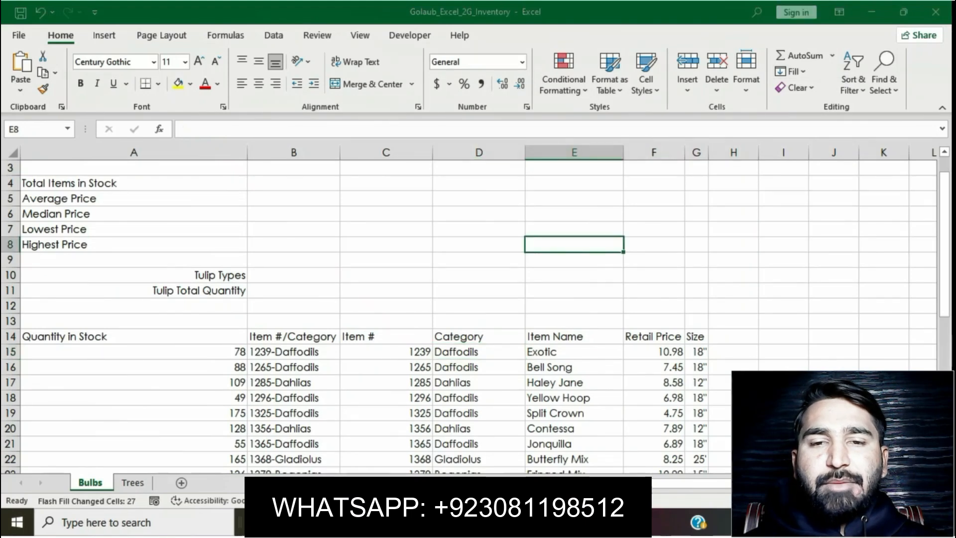
click(425, 235)
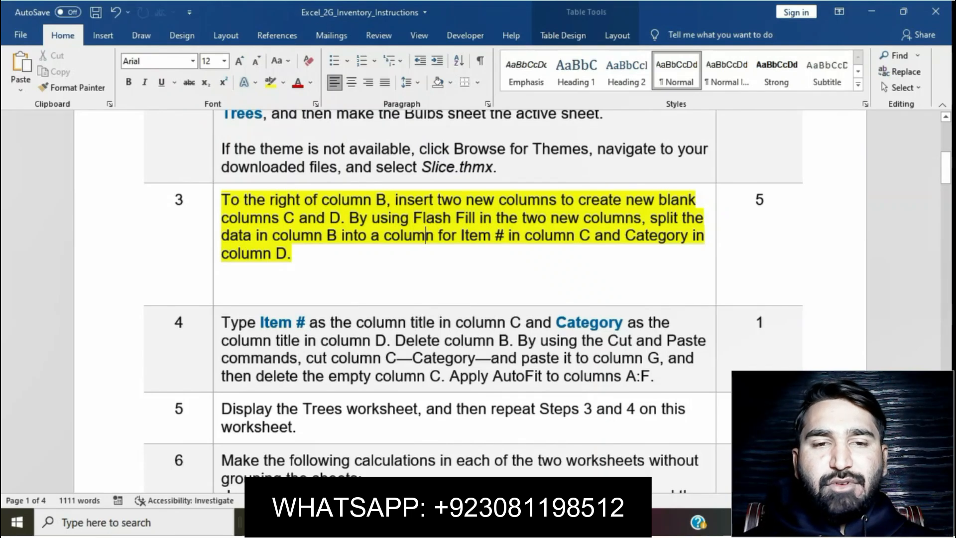
click(217, 200)
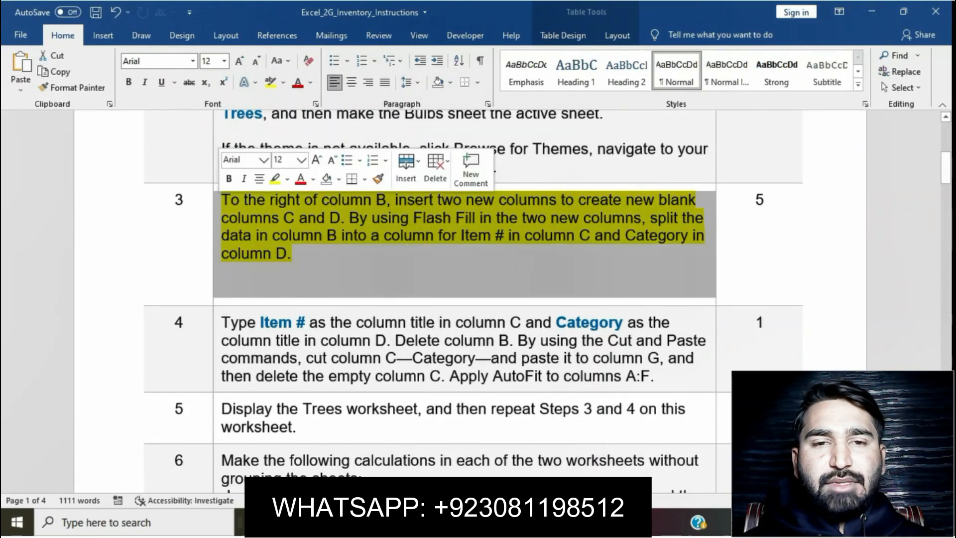
click(275, 180)
scroll(463, 299, down, 1)
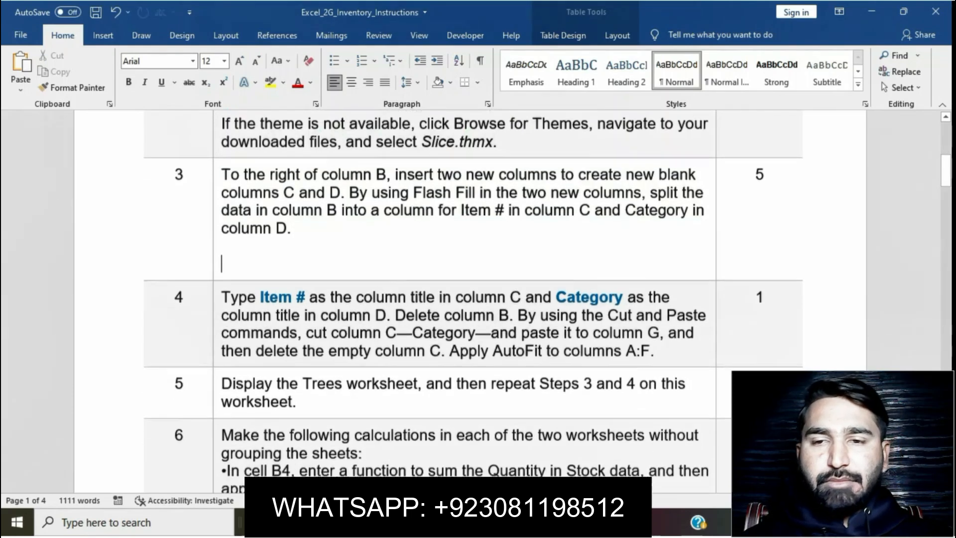
click(217, 249)
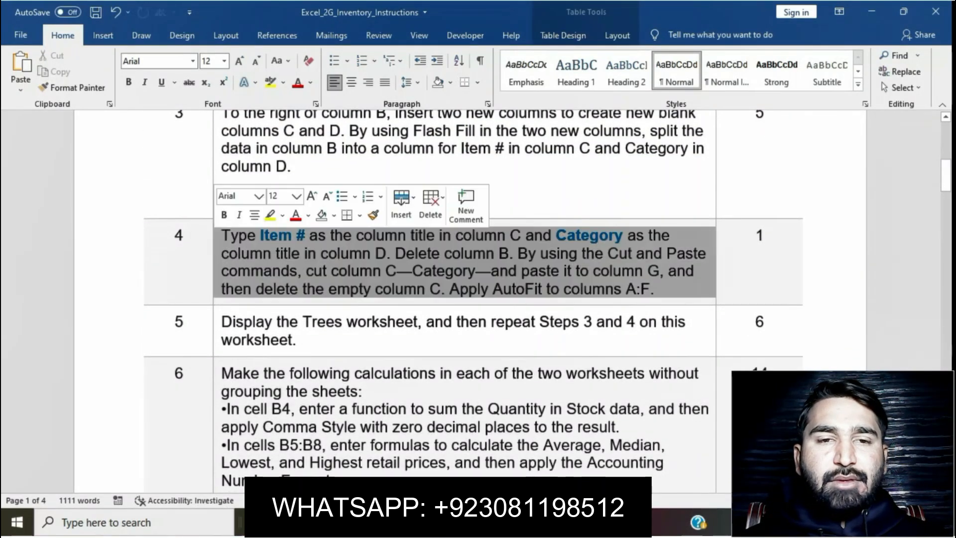
click(270, 215)
click(327, 272)
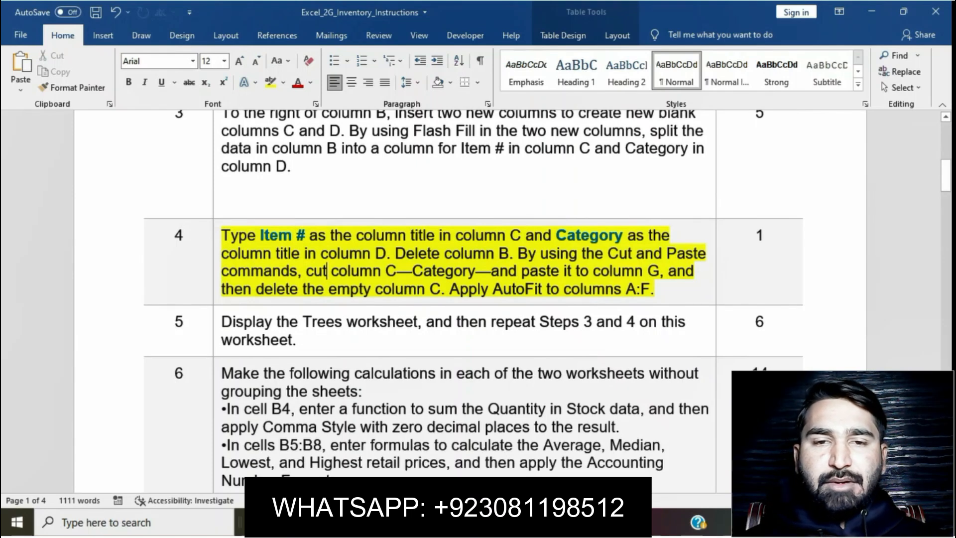
Compare the column titles required in step 4 of the Word instructions with cells C14 and D14 in Excel
drag(260, 235, 510, 235)
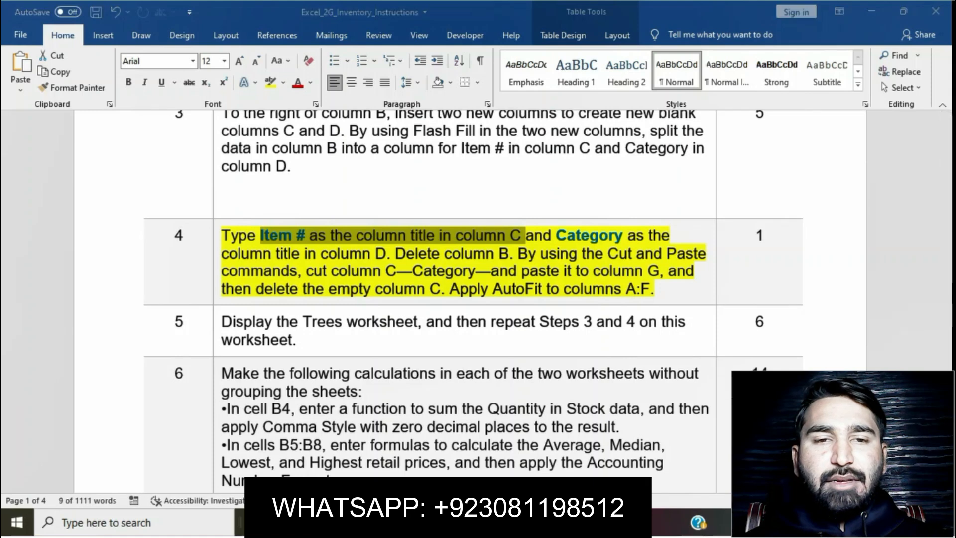
key(alt+Tab)
click(386, 337)
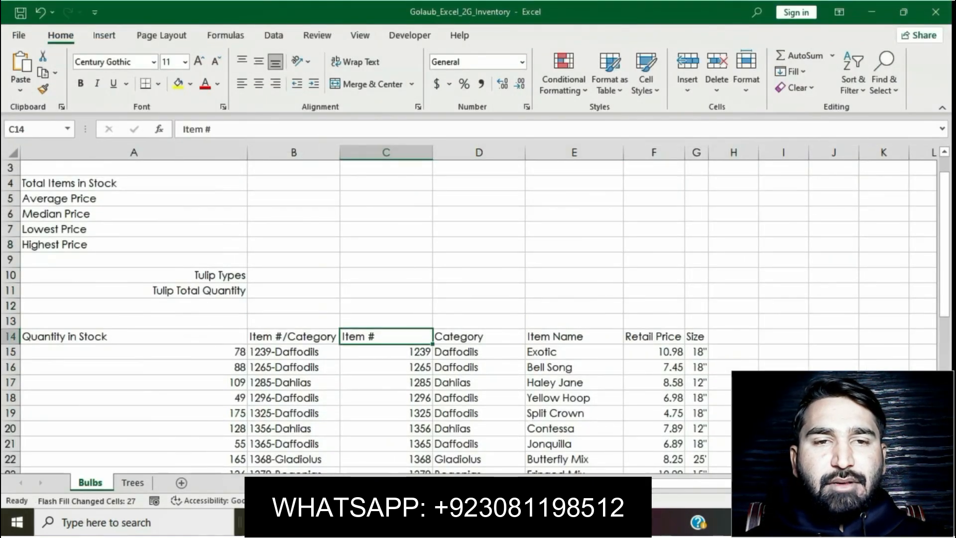
key(alt+Tab)
drag(558, 236, 395, 253)
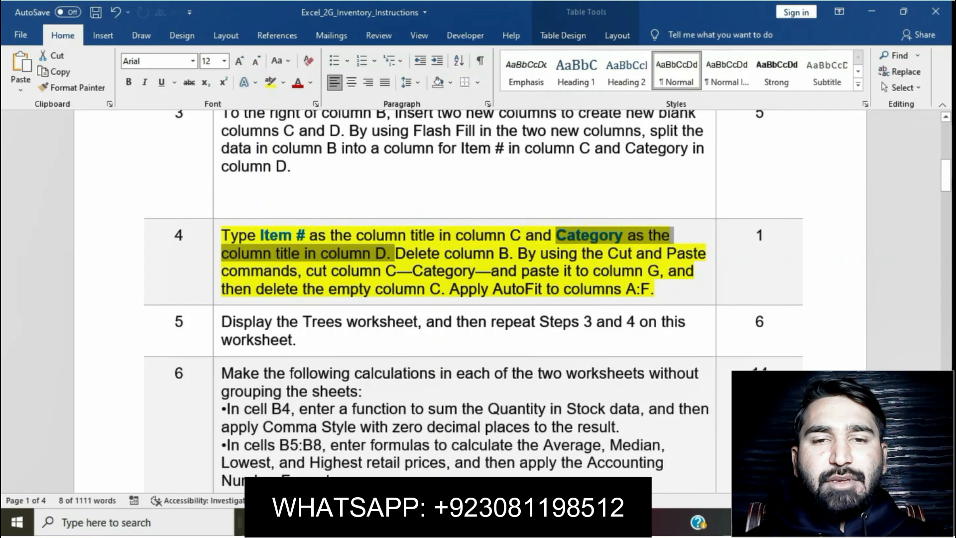
key(alt+Tab)
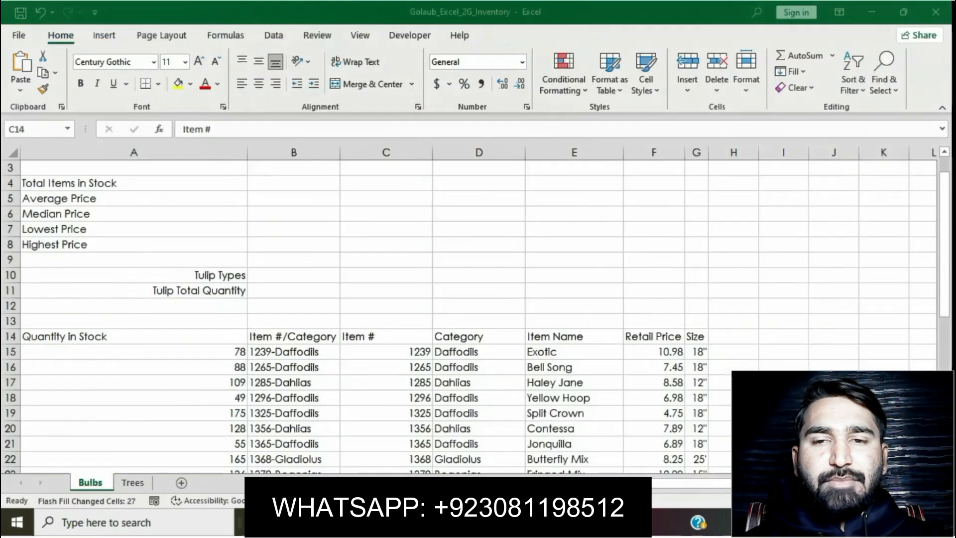
click(479, 336)
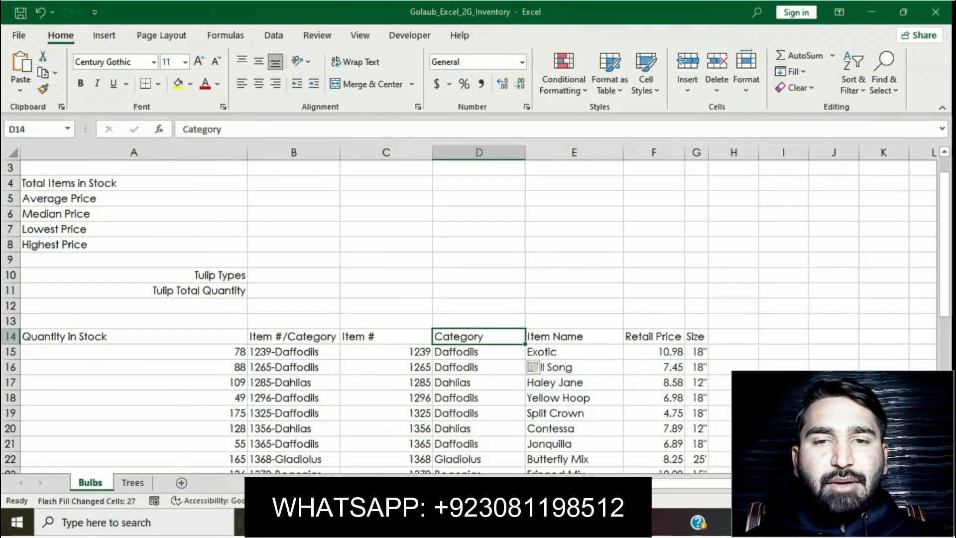
Check the delete instruction of step 4 in Word, then delete column B, Item #/Category, from the Bulbs sheet in Excel
key(alt+Tab)
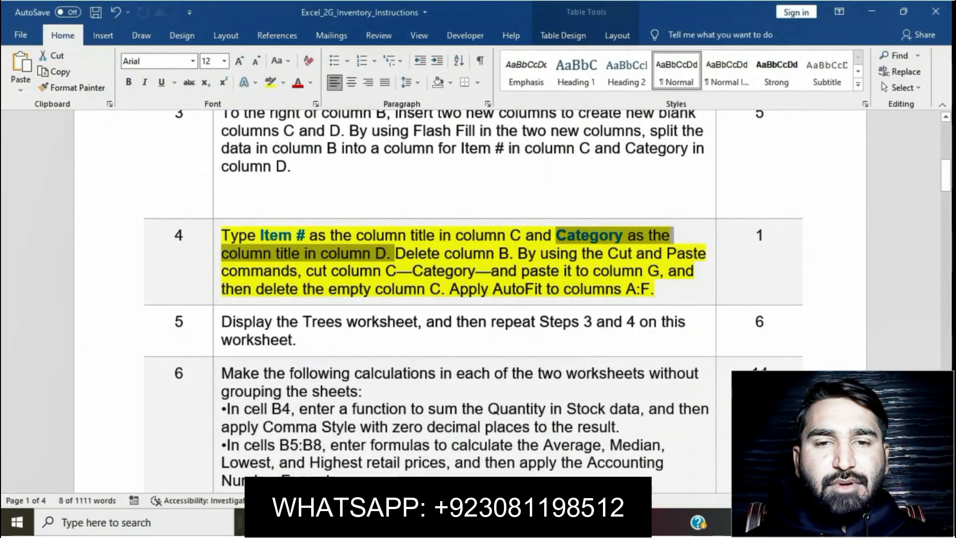
drag(396, 253, 508, 254)
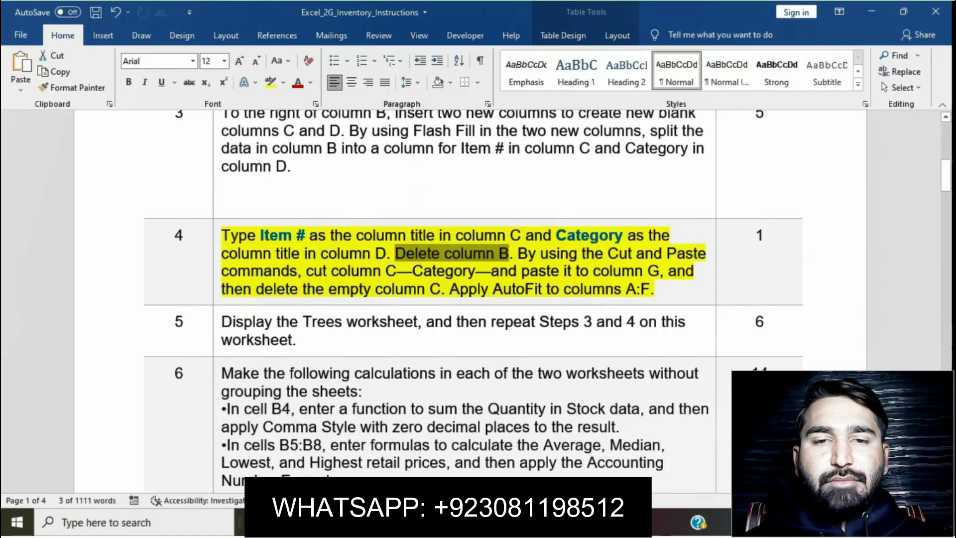
key(alt+Tab)
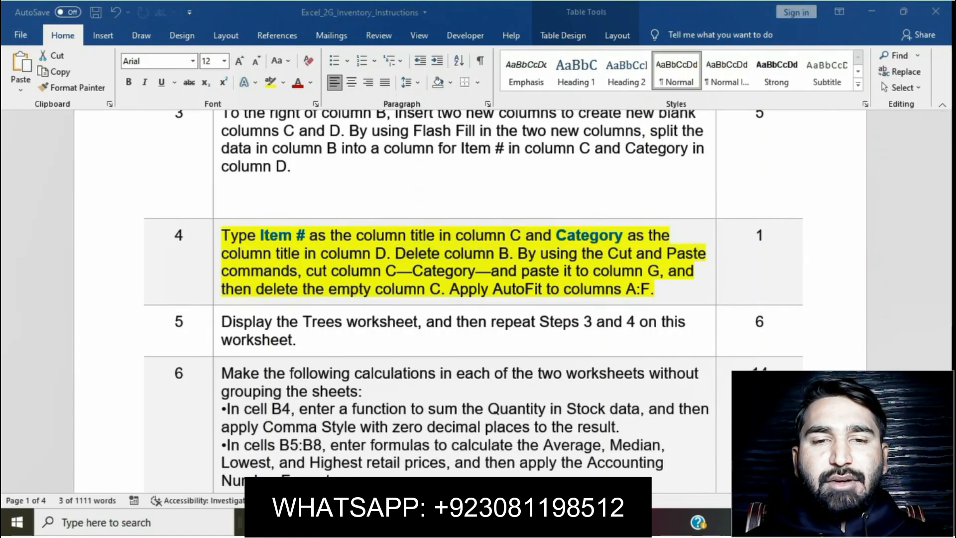
click(308, 153)
right_click(310, 150)
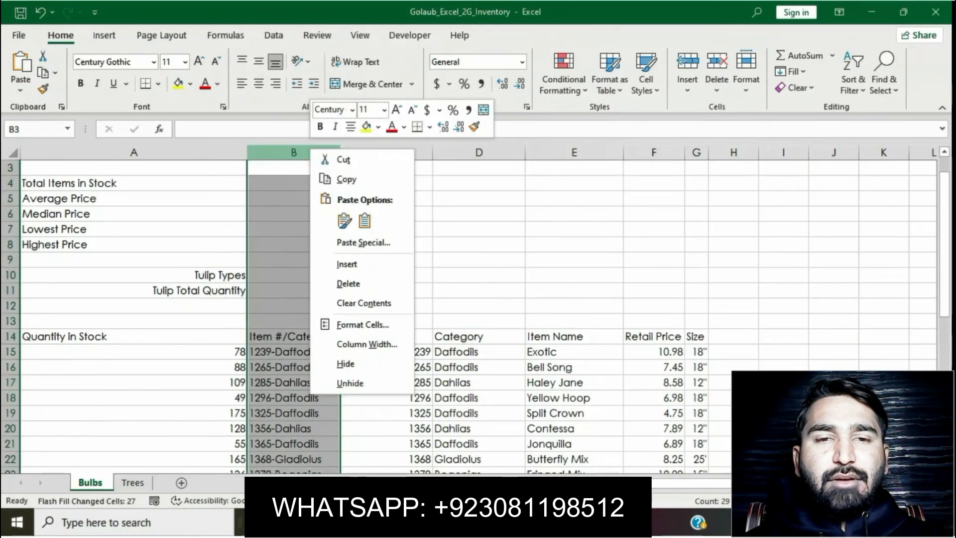
click(348, 283)
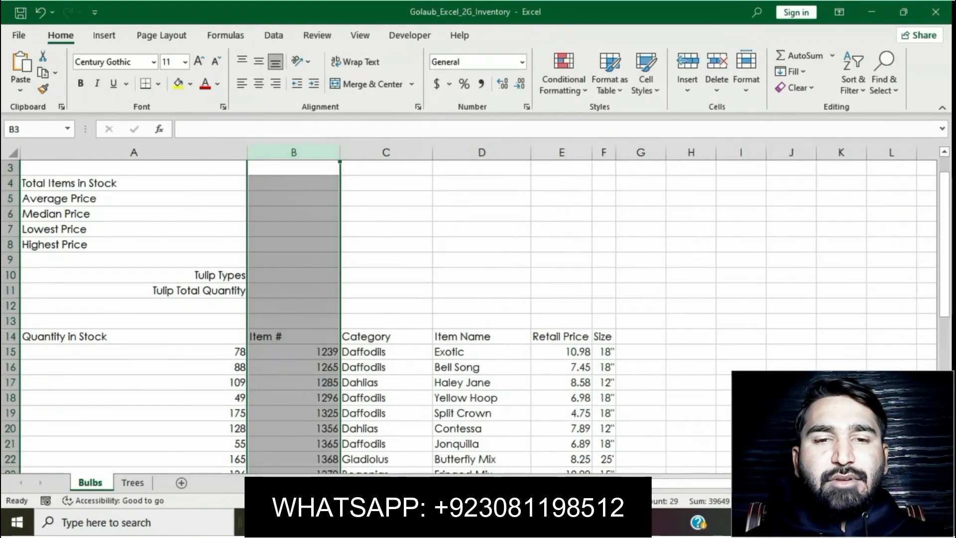
Check the cut-and-paste instruction in Word, then cut the Category column C on the Bulbs sheet in Excel and paste it into column G
key(alt+Tab)
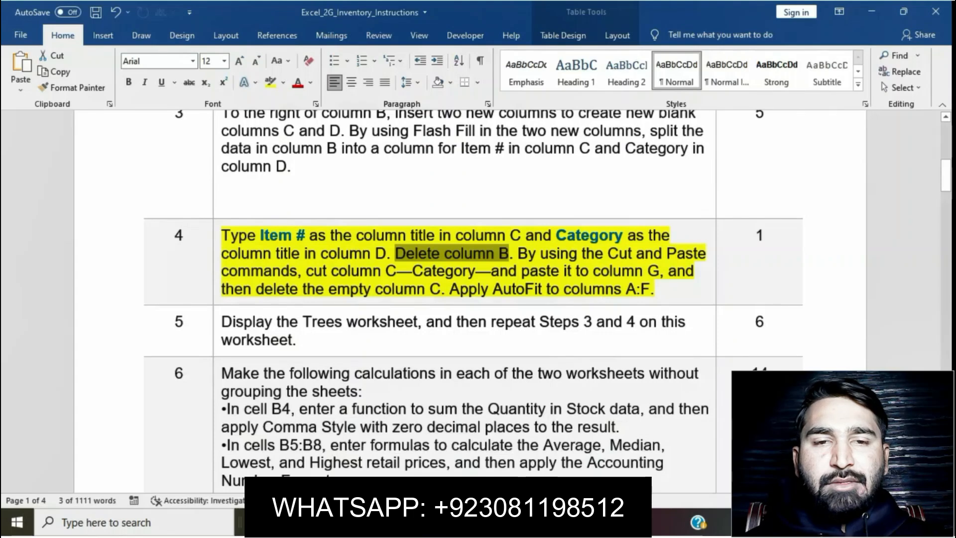
drag(307, 271, 666, 272)
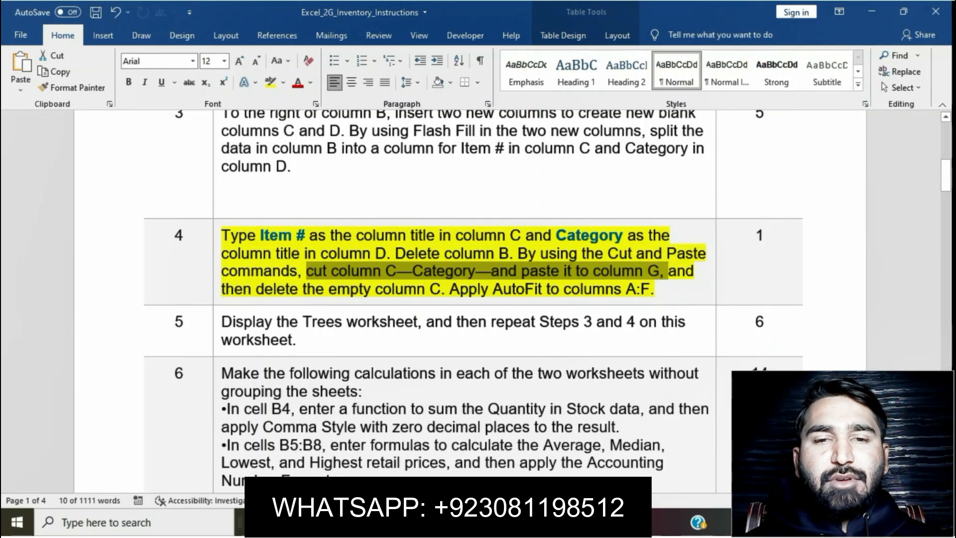
key(alt+Tab)
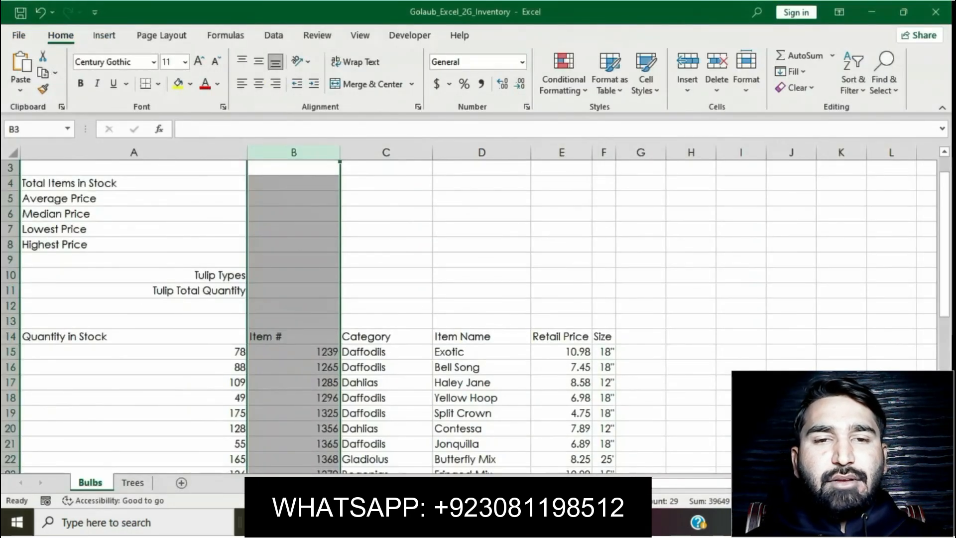
click(386, 153)
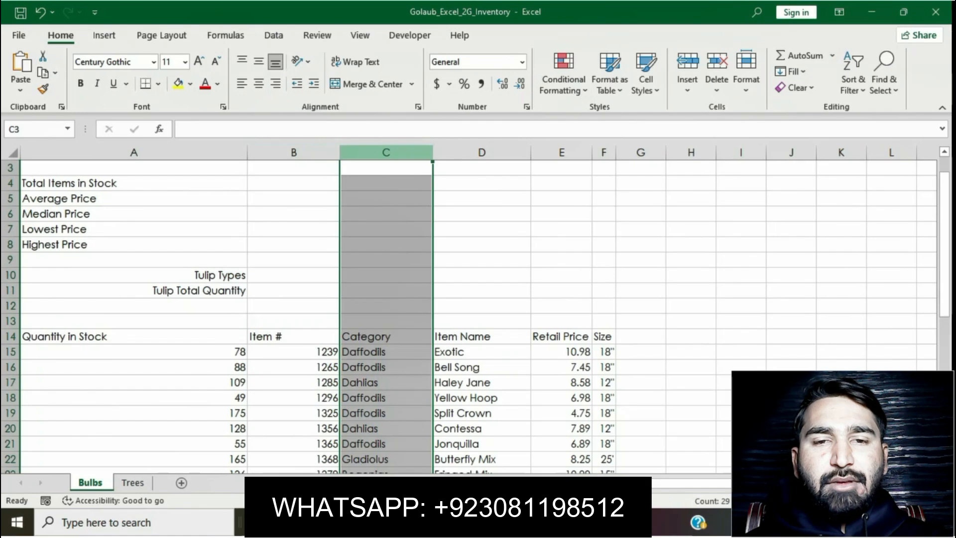
right_click(393, 153)
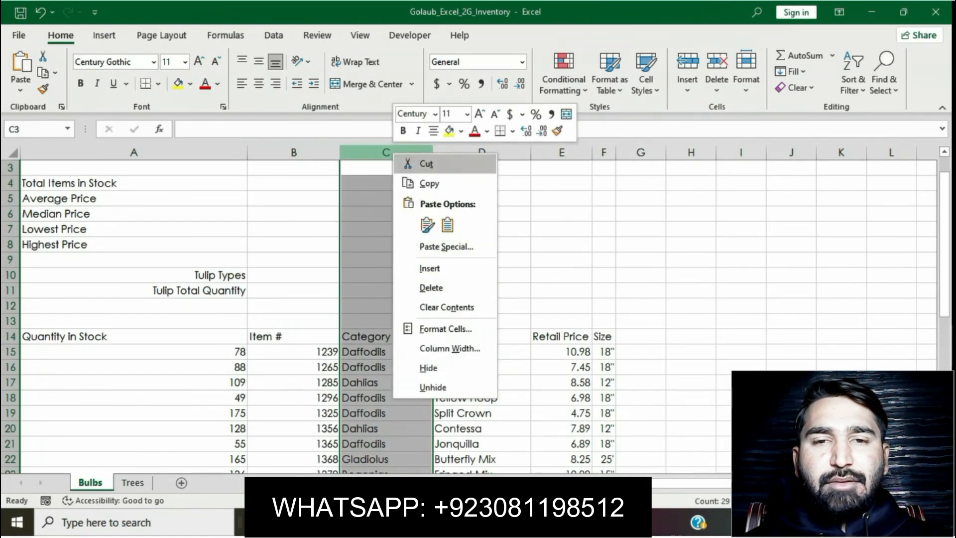
click(426, 163)
click(641, 152)
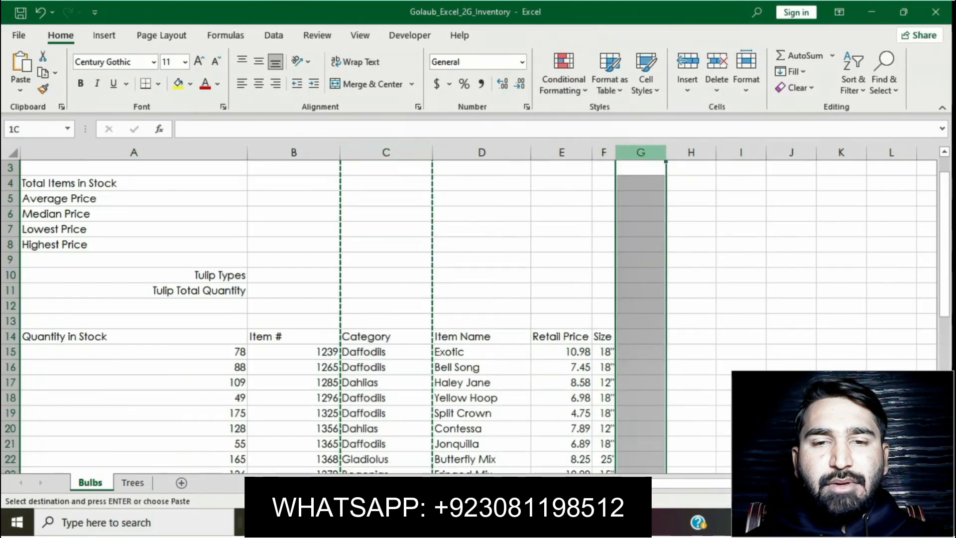
key(ctrl+v)
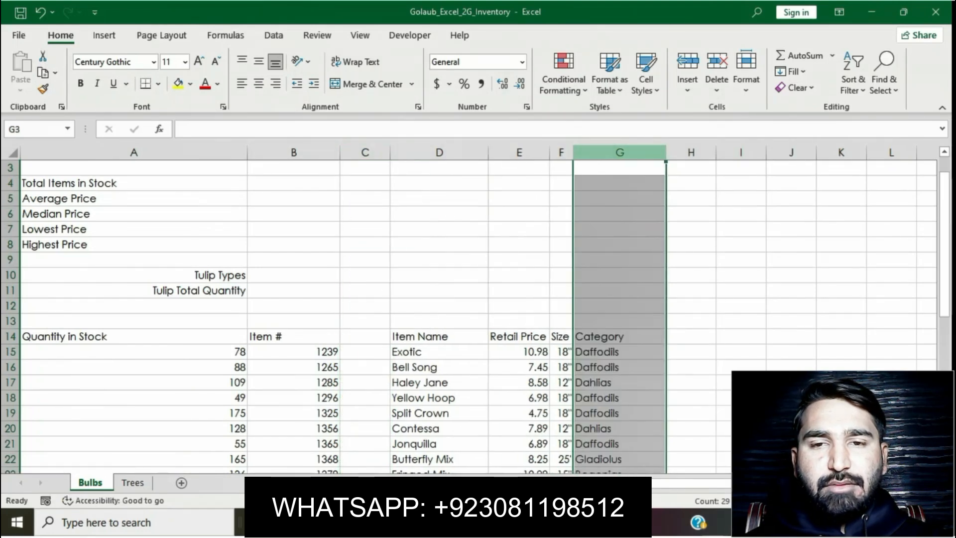
click(792, 321)
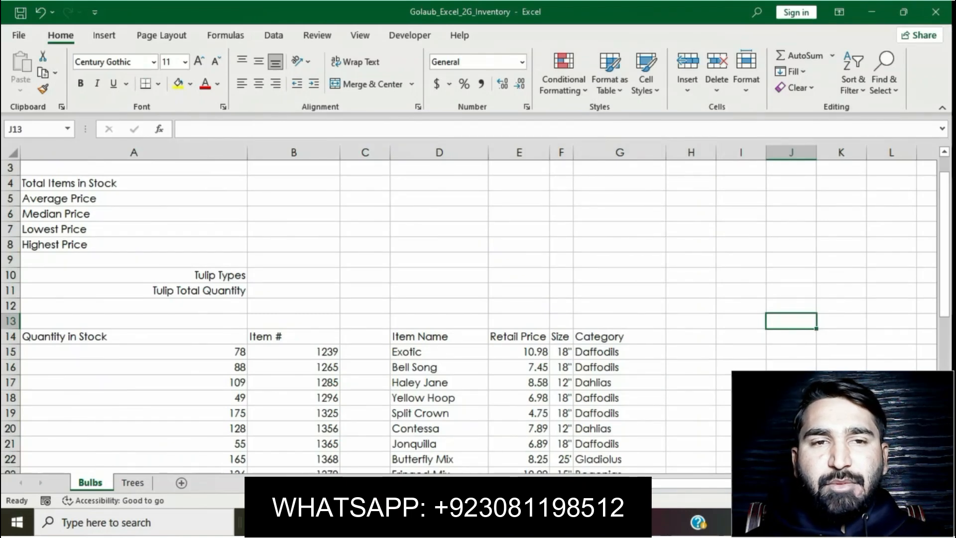
Check the next part of step 4 in Word, then delete the empty column C from the Bulbs sheet in Excel
key(alt+Tab)
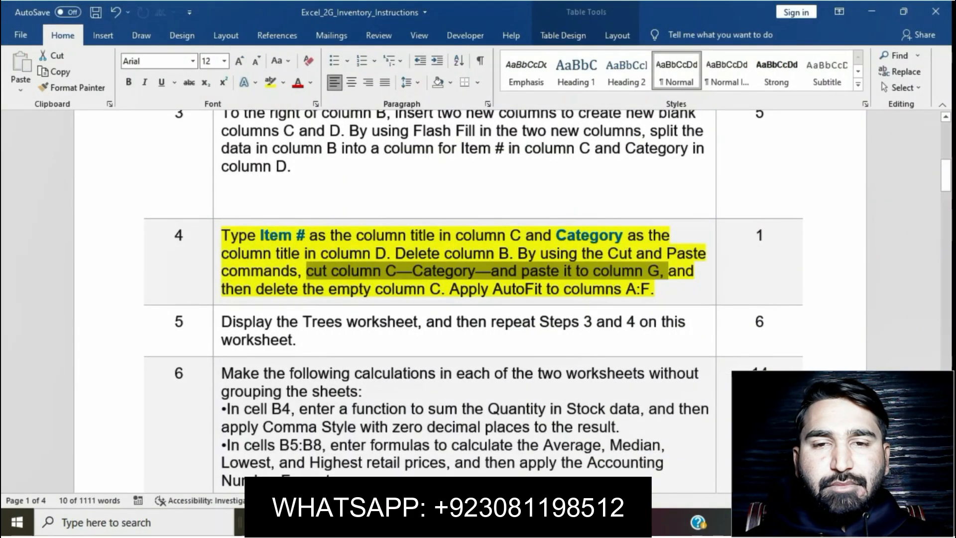
drag(669, 272, 441, 290)
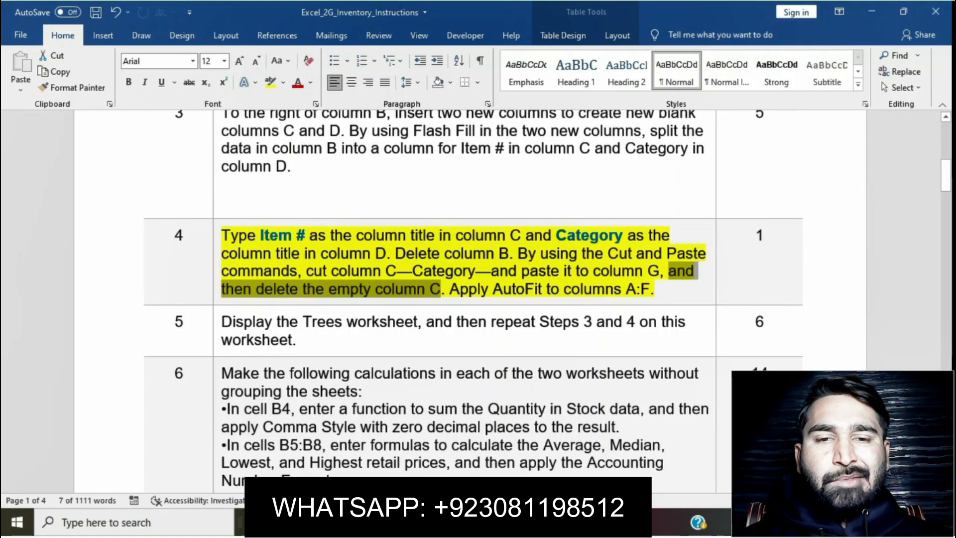
key(alt+Tab)
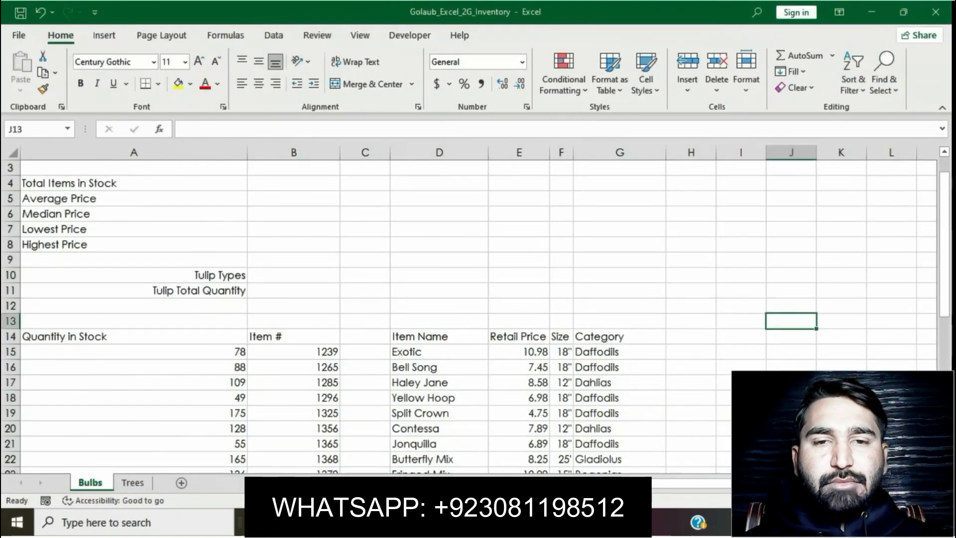
click(365, 153)
right_click(381, 156)
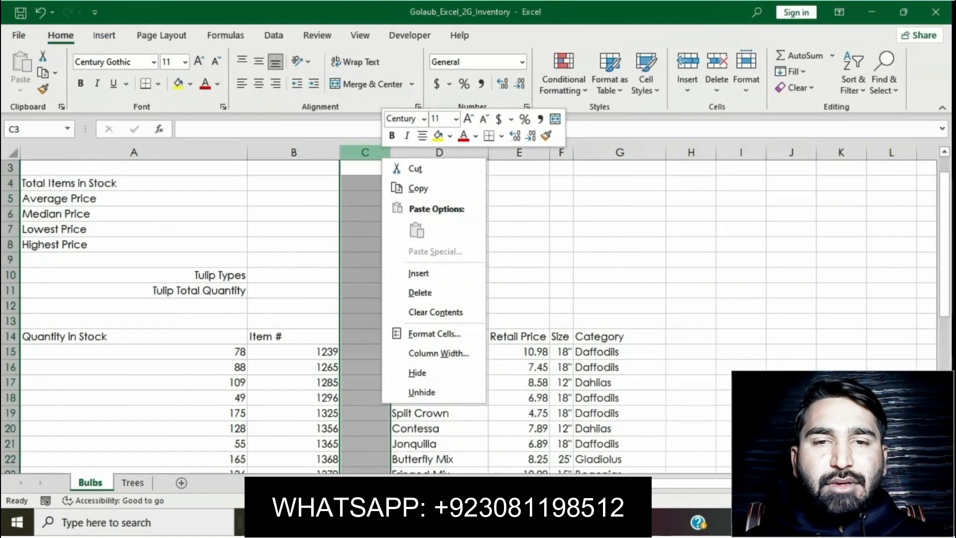
click(420, 292)
click(691, 413)
Check the AutoFit instruction of step 4 in Word, then apply AutoFit Column Width to columns A:F of the Bulbs sheet in Excel
key(alt+Tab)
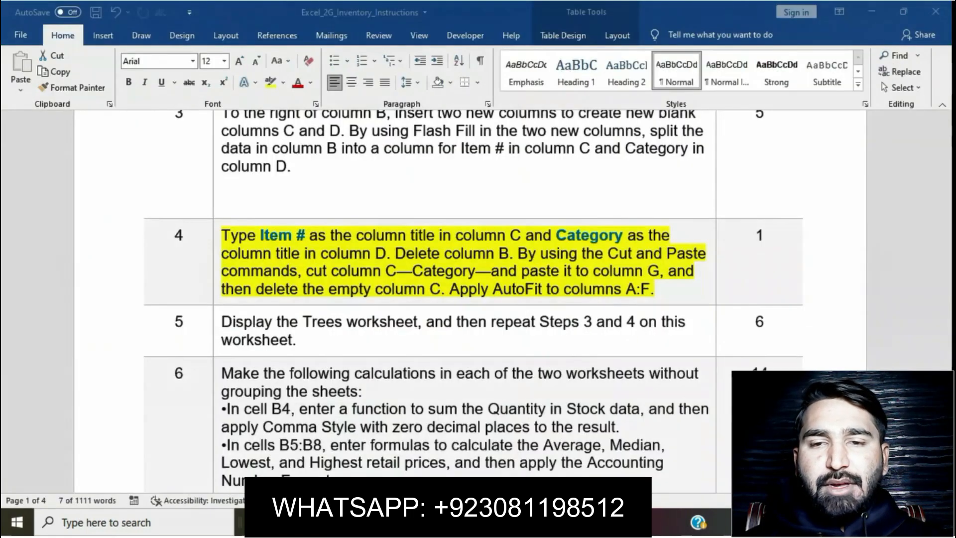
drag(450, 289, 654, 289)
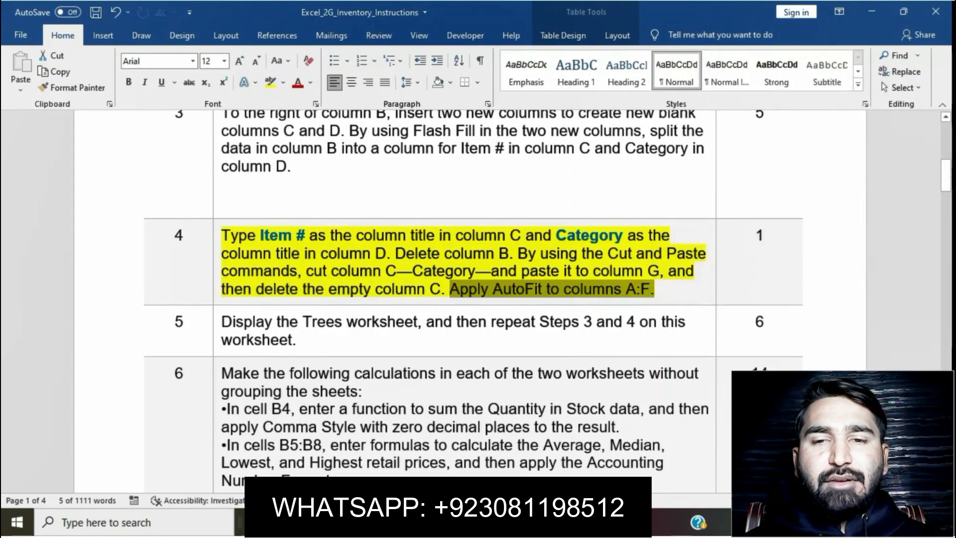
key(alt+Tab)
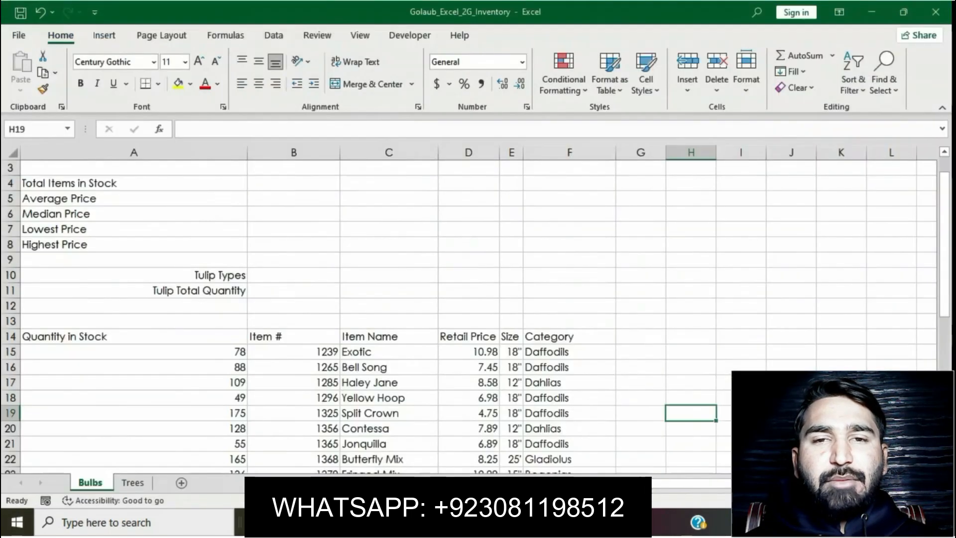
drag(133, 152, 597, 152)
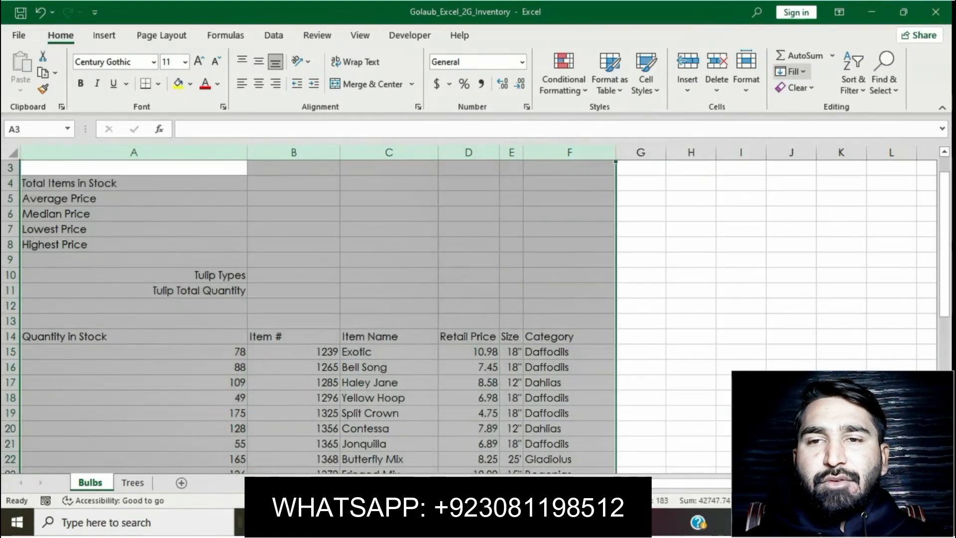
click(746, 80)
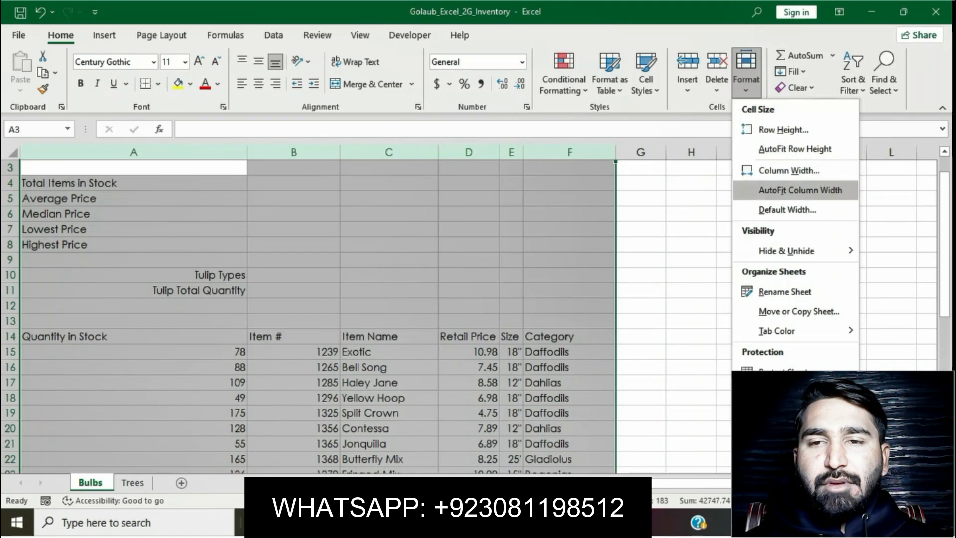
click(800, 190)
click(747, 306)
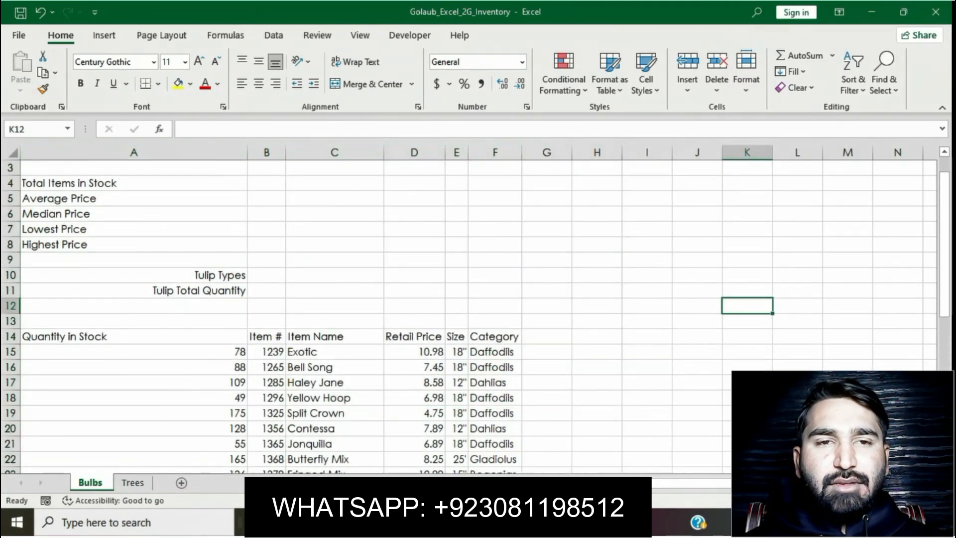
In the Word instructions, remove the yellow highlight from step 4 and highlight step 5 in yellow
key(alt+Tab)
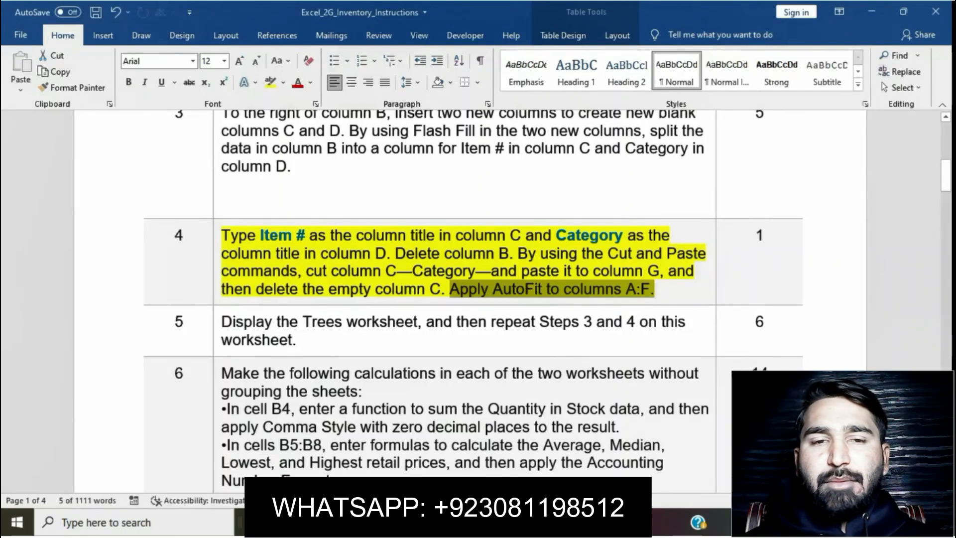
click(551, 271)
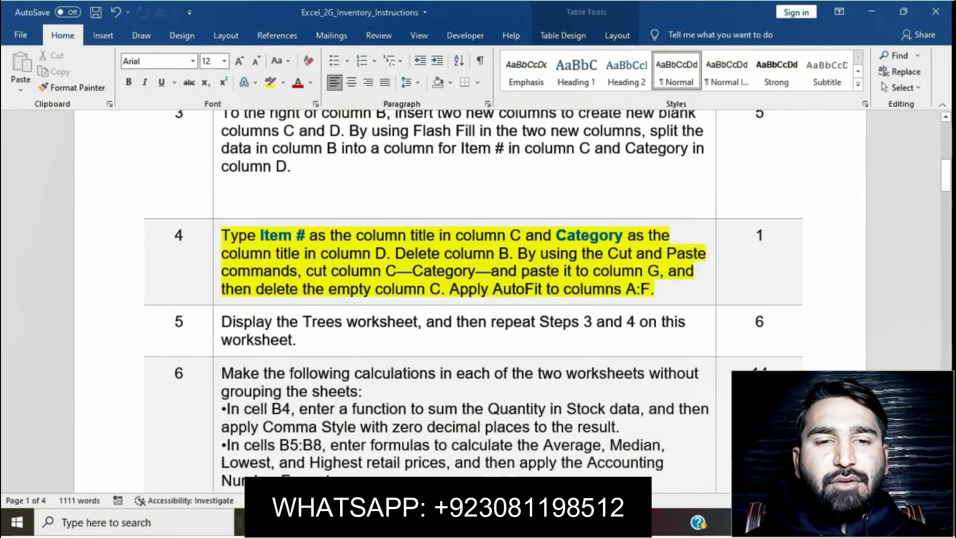
triple_click(551, 270)
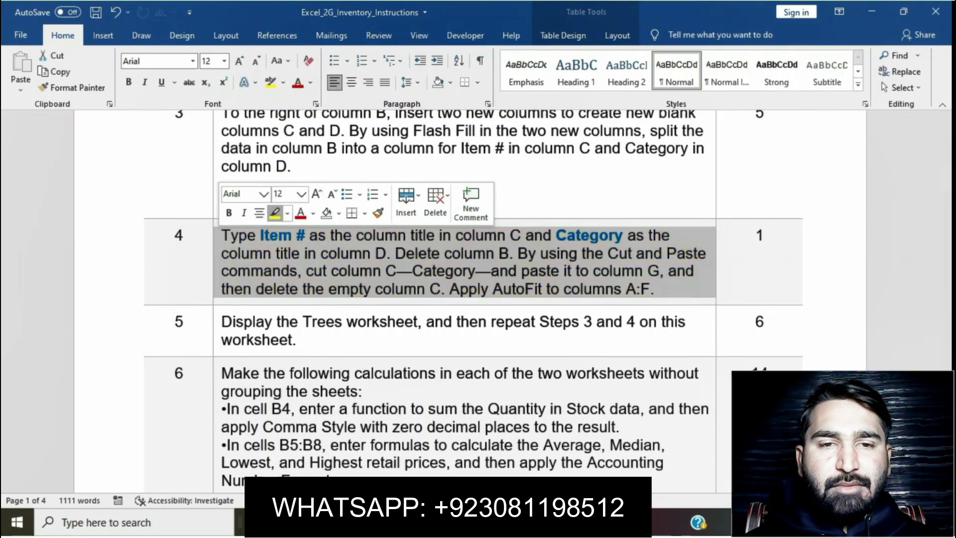
click(322, 271)
scroll(323, 271, down, 1)
scroll(473, 299, down, 2)
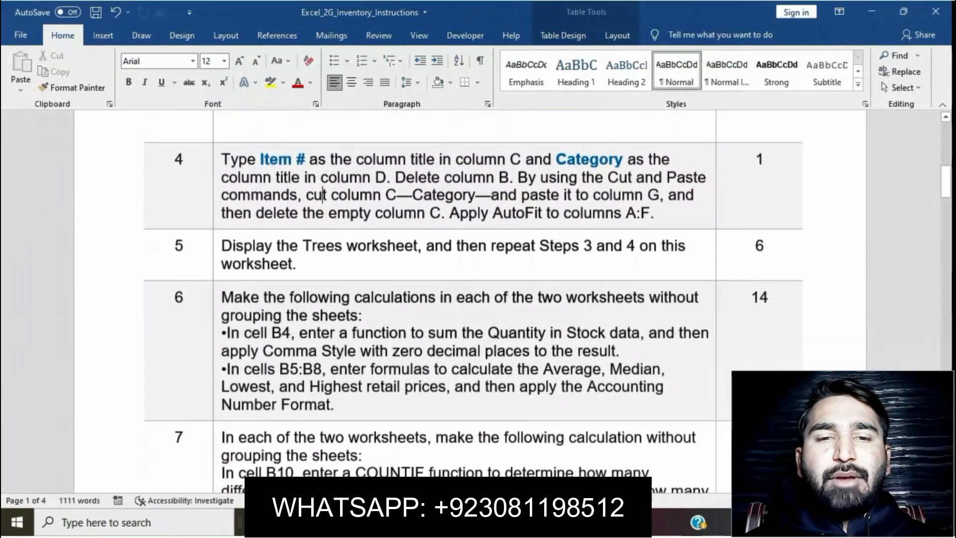
triple_click(349, 234)
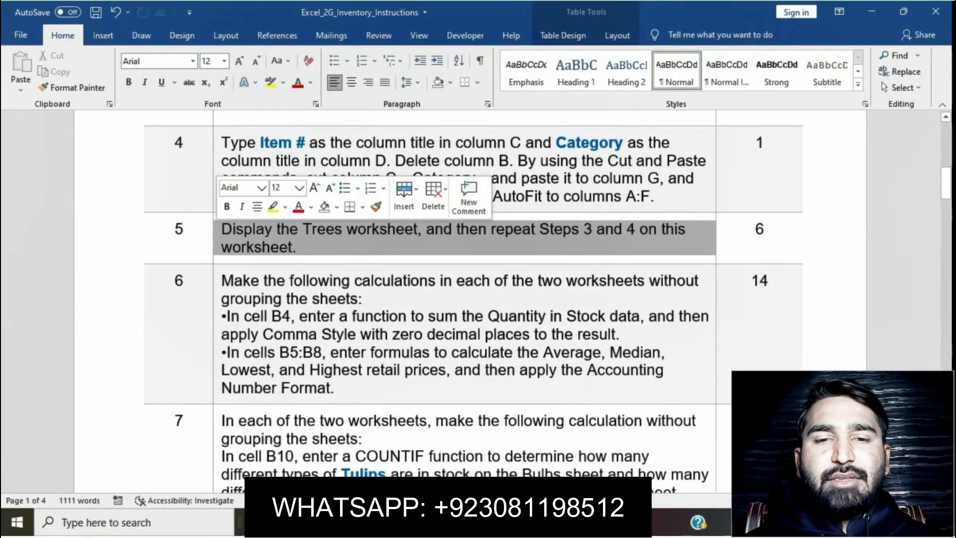
click(273, 206)
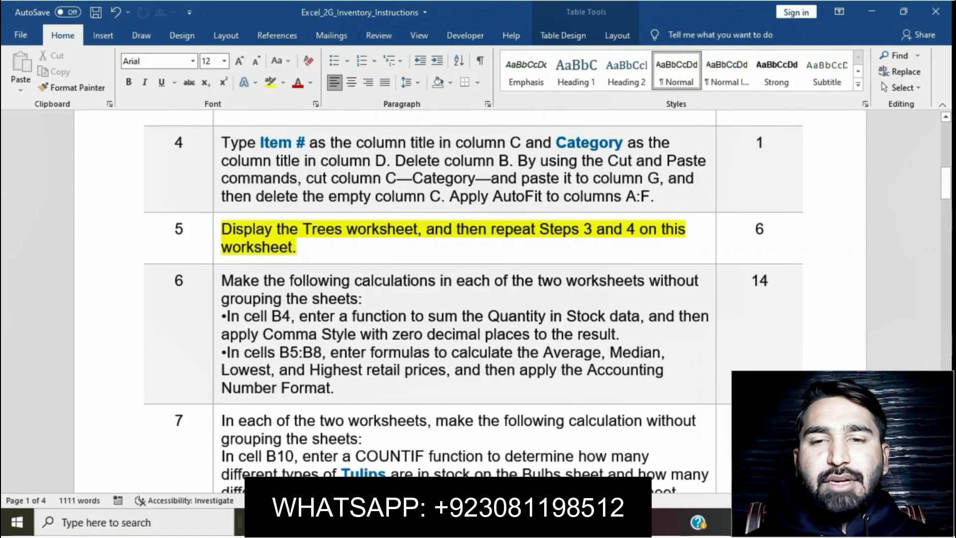
Display the Trees worksheet in Excel, then review steps 3 and 4 in the Word instructions
key(alt+Tab)
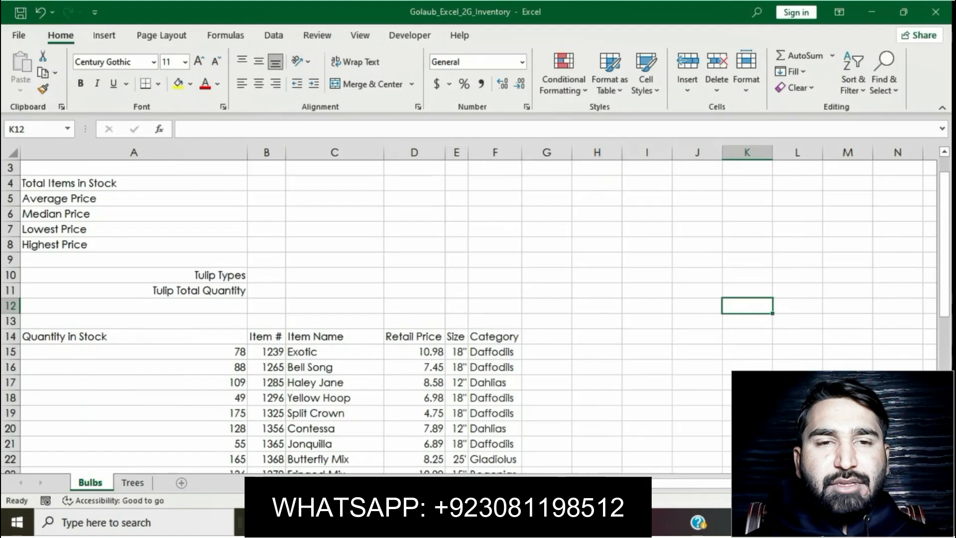
key(ctrl+Page_Down)
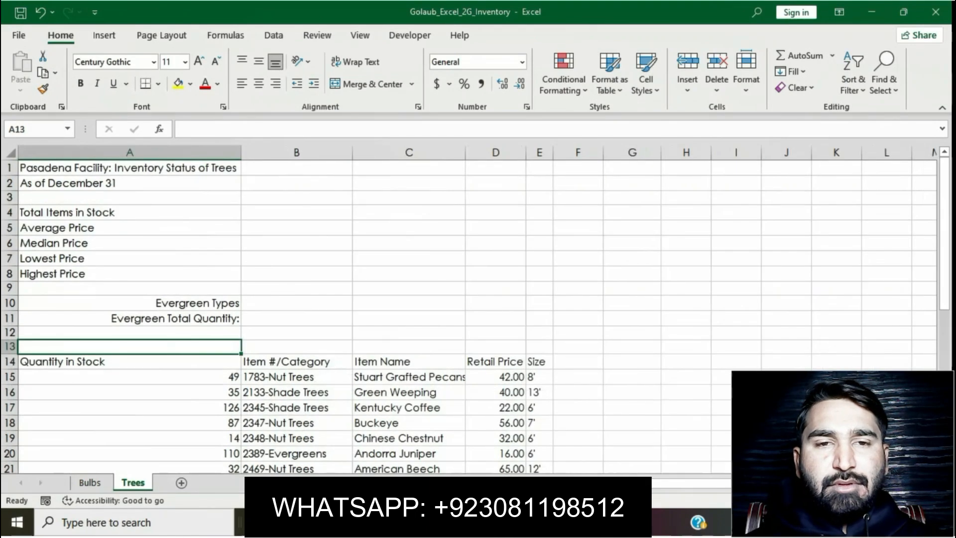
key(alt+Tab)
scroll(473, 299, up, 3)
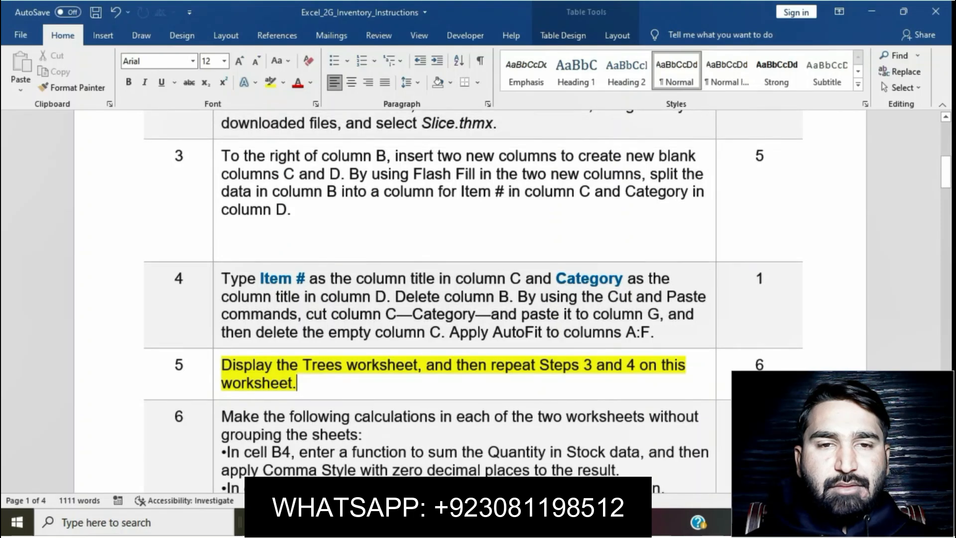
In Excel, insert two blank columns, C and D, after the Item #/Category column on the Trees sheet
key(alt+Tab)
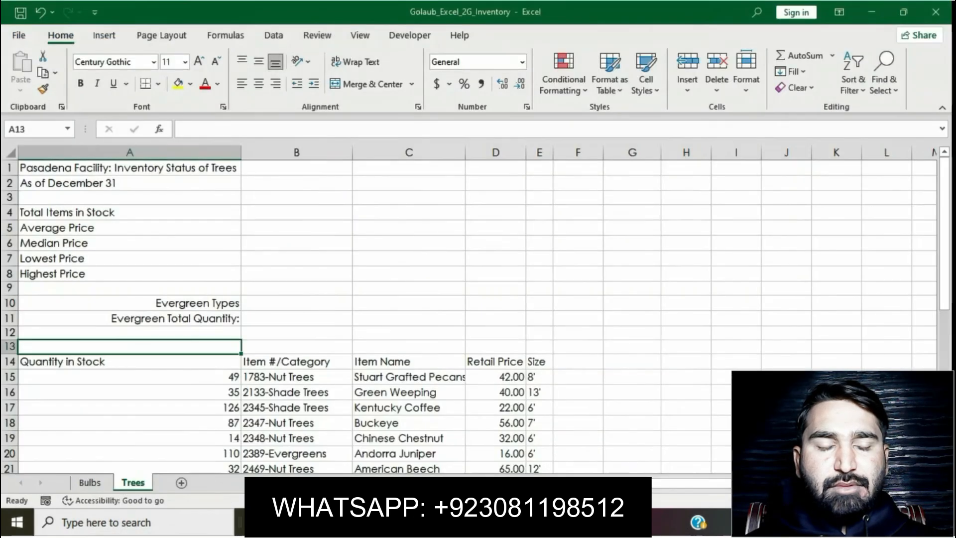
click(409, 152)
right_click(409, 154)
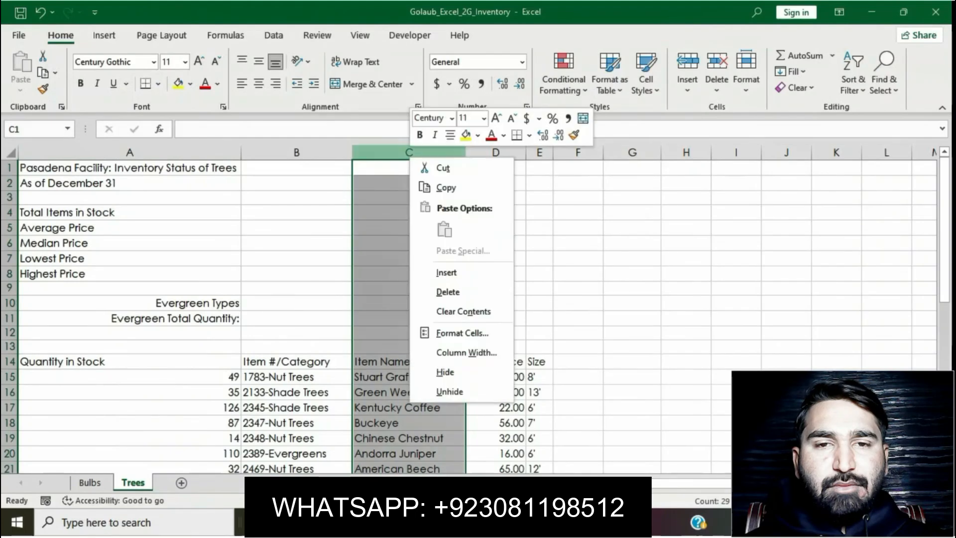
click(446, 272)
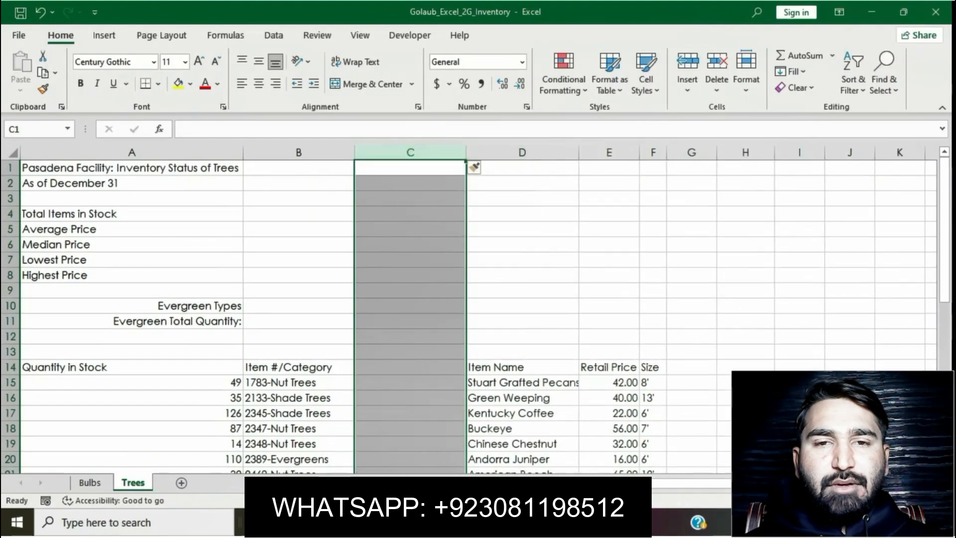
click(522, 153)
right_click(525, 152)
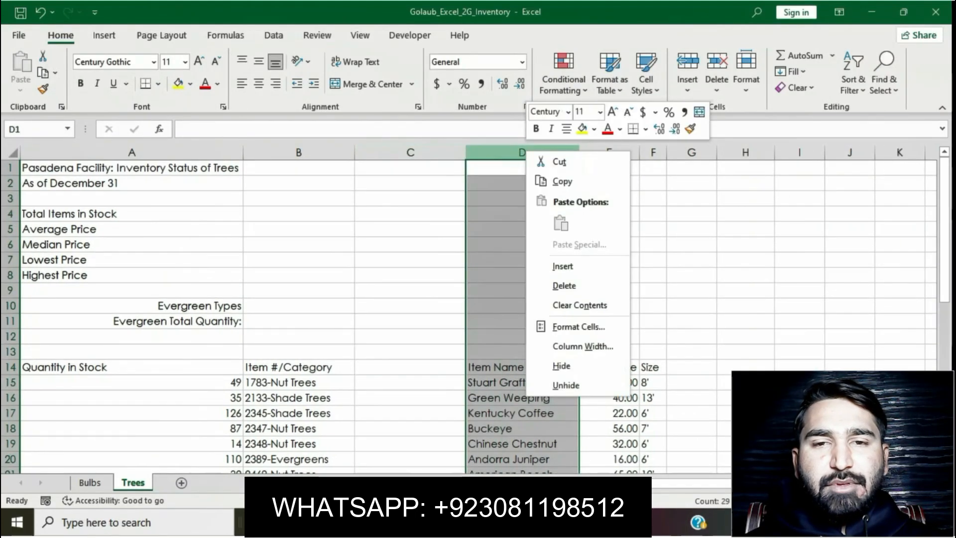
click(563, 266)
Check step 3 in Word, then enter 1783 in cell C15 of the Trees sheet in Excel and Flash Fill the item numbers down column C
key(alt+Tab)
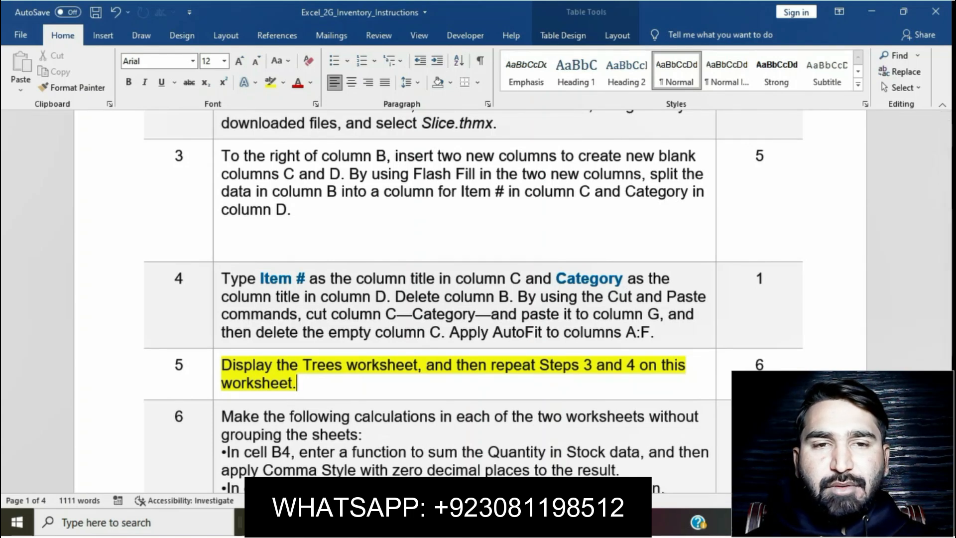
key(alt+Tab)
click(410, 383)
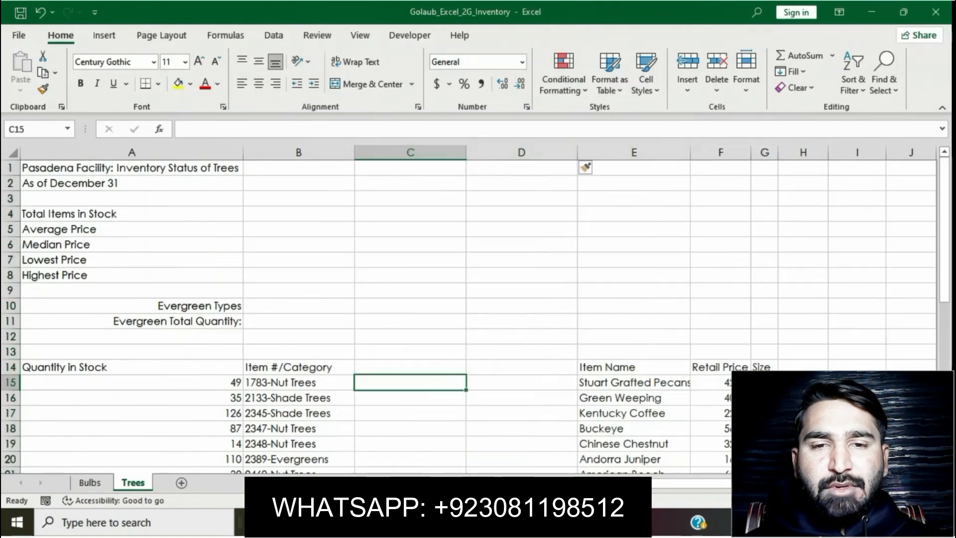
text(1783)
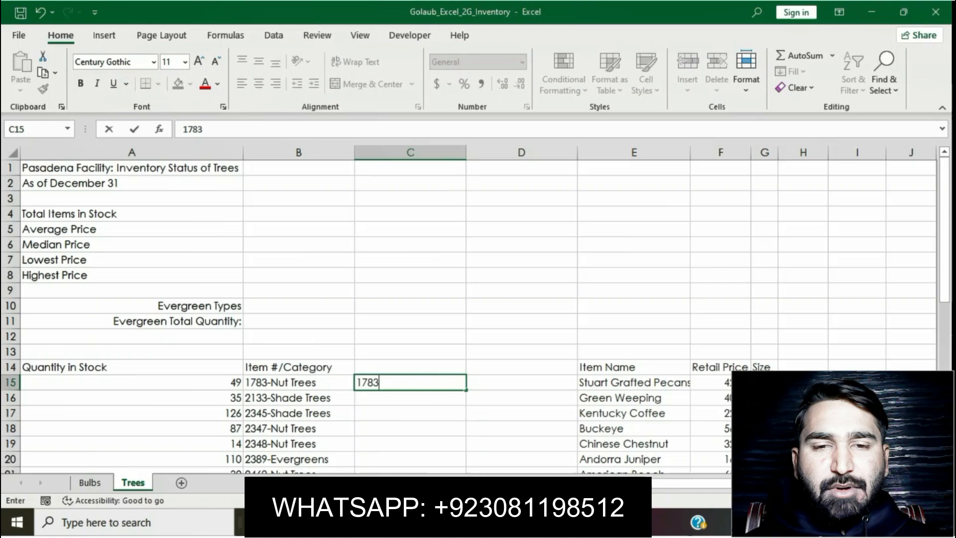
key(Return)
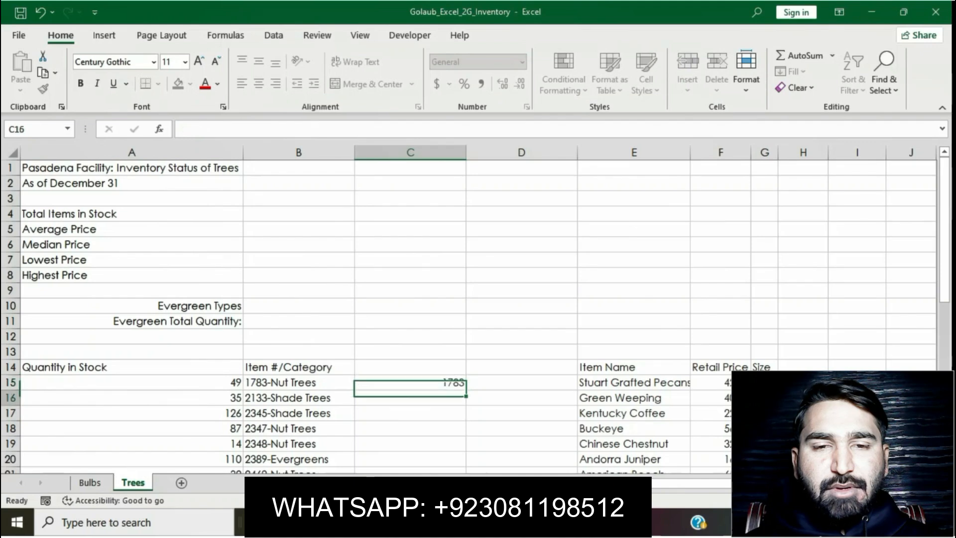
key(Up)
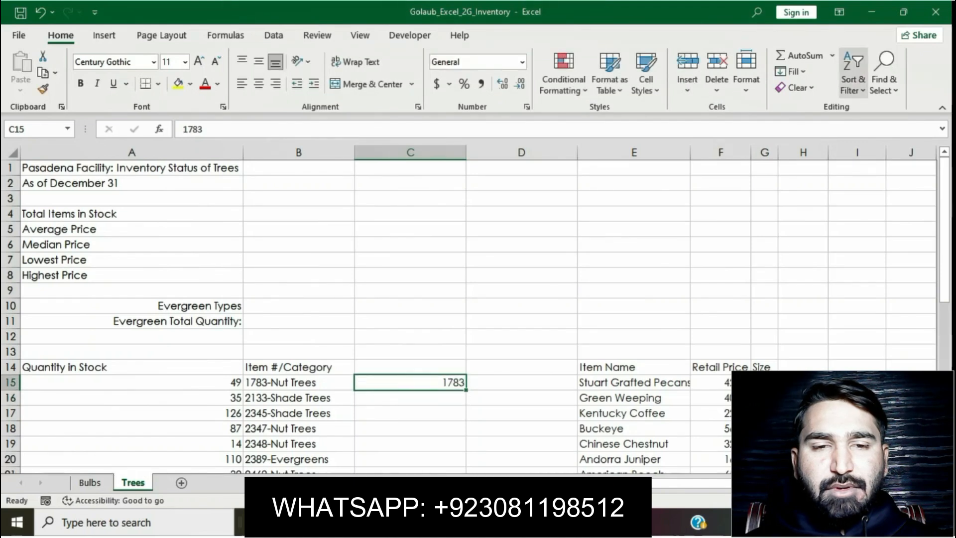
click(792, 71)
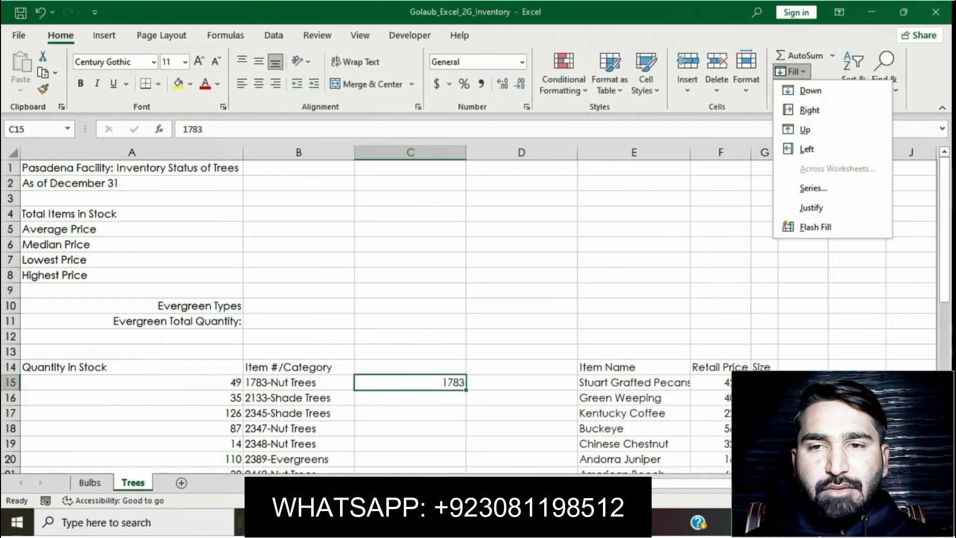
click(815, 227)
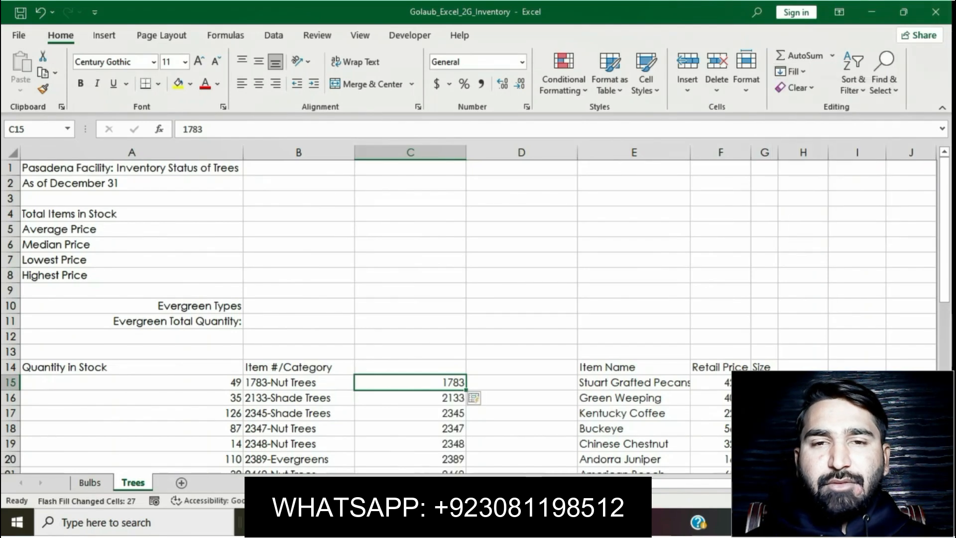
Enter Nut Trees in cell D15 and Flash Fill the categories down column D
key(Right)
text(Nut)
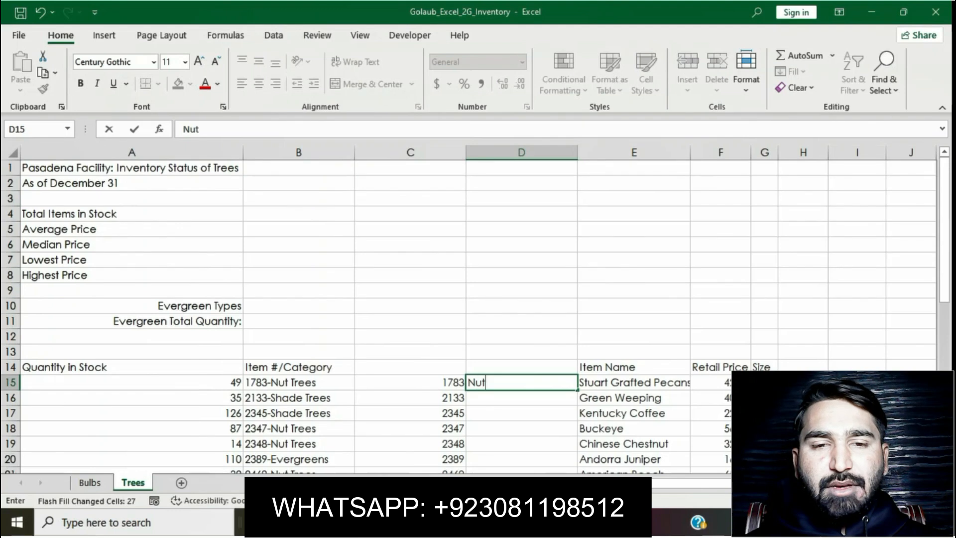
text( Tre)
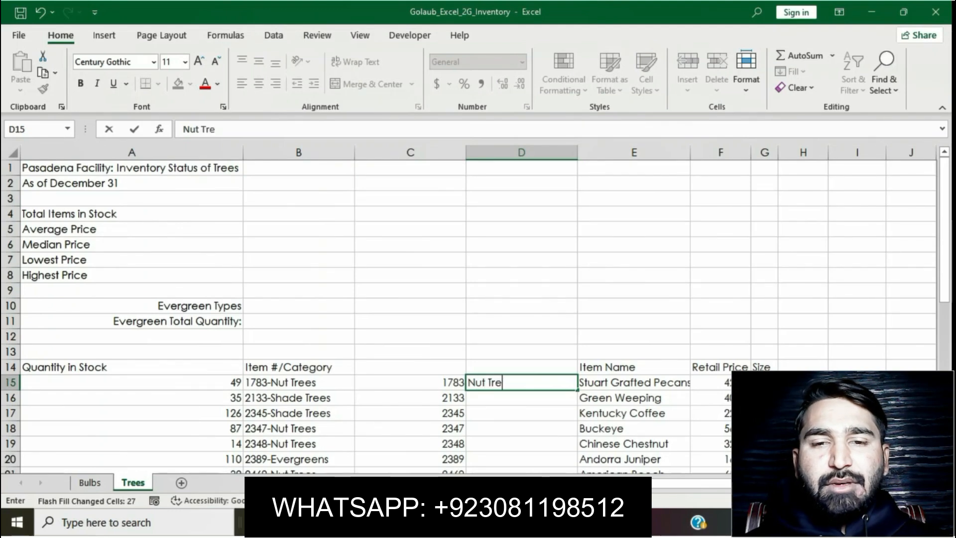
text(es)
key(BackSpace)
key(BackSpace)
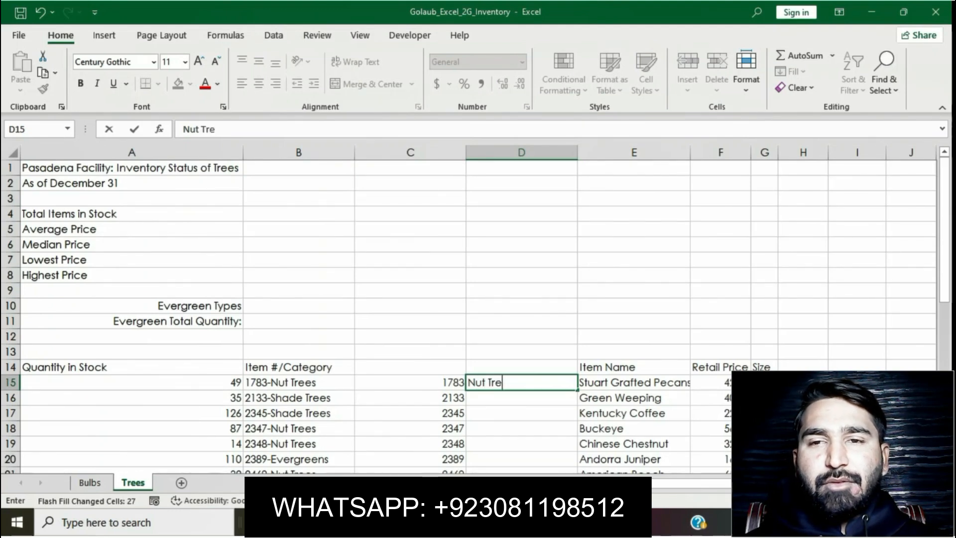
text(es)
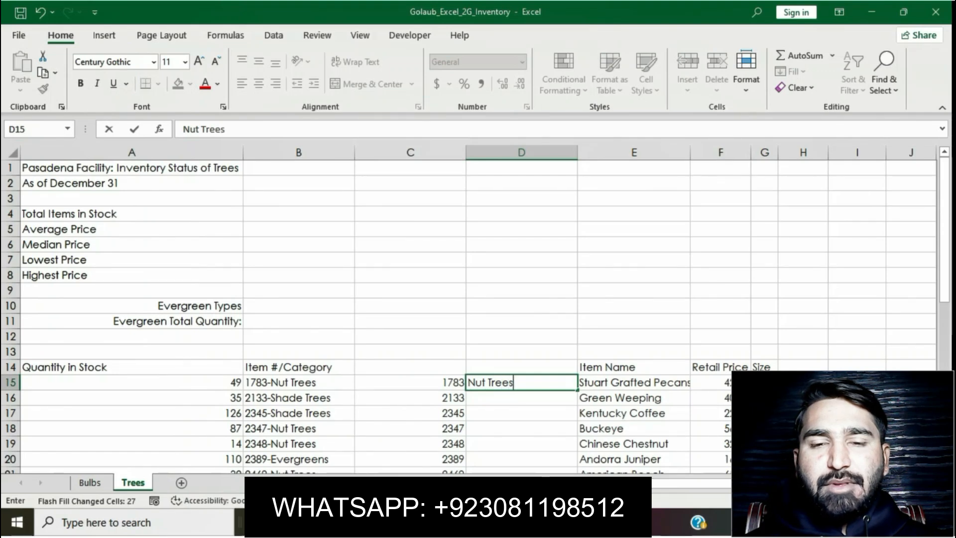
key(Return)
key(Up)
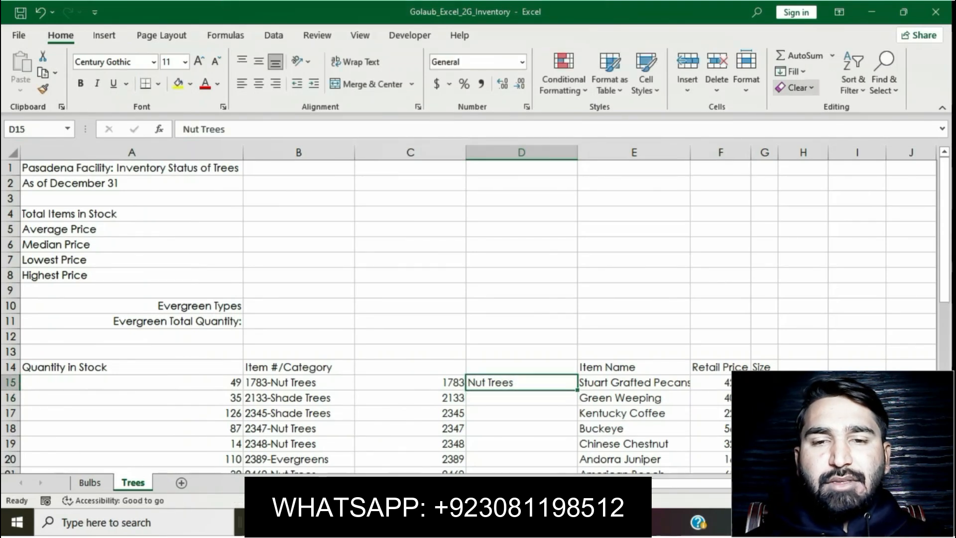
click(791, 71)
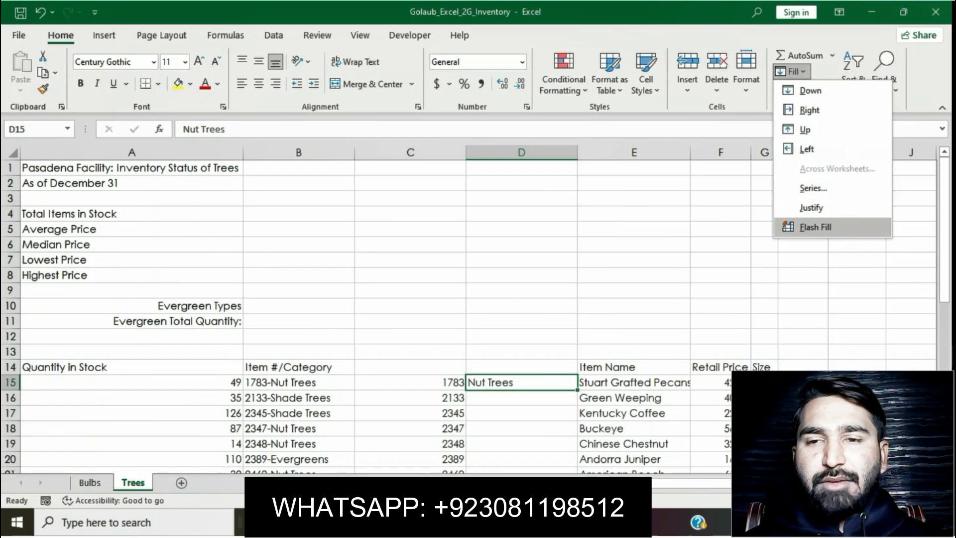
click(815, 227)
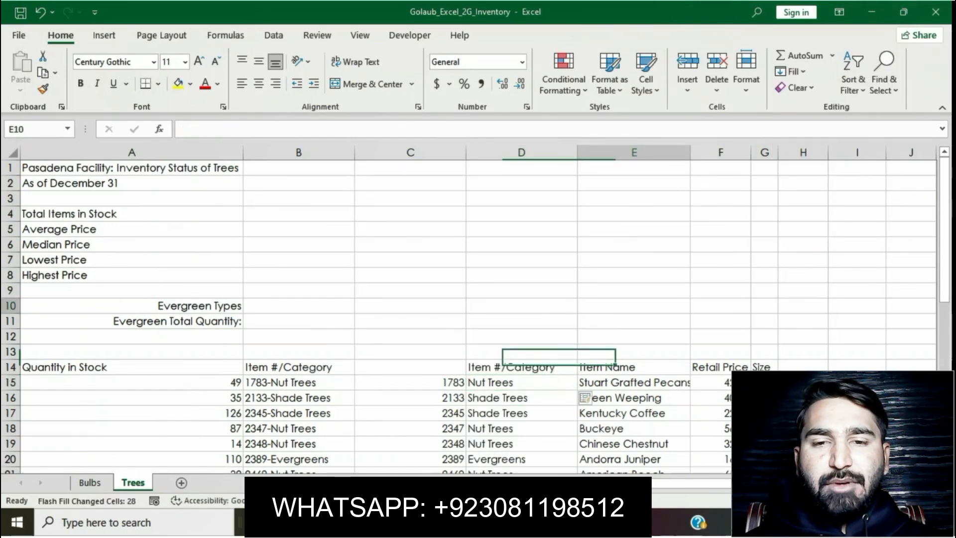
Copy the title Item # from step 4 in Word and enter it in cell C14 of the Trees sheet in Excel
key(alt+Tab)
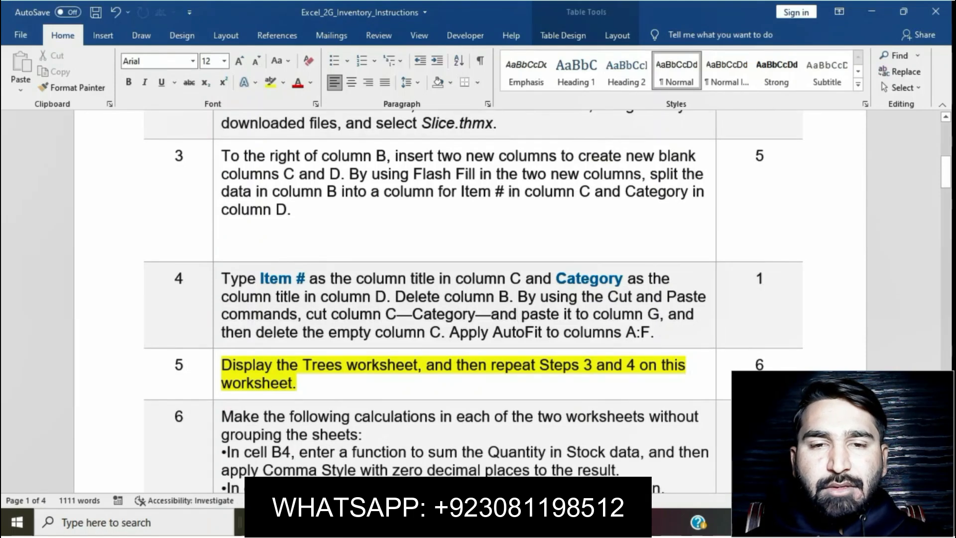
drag(260, 278, 305, 279)
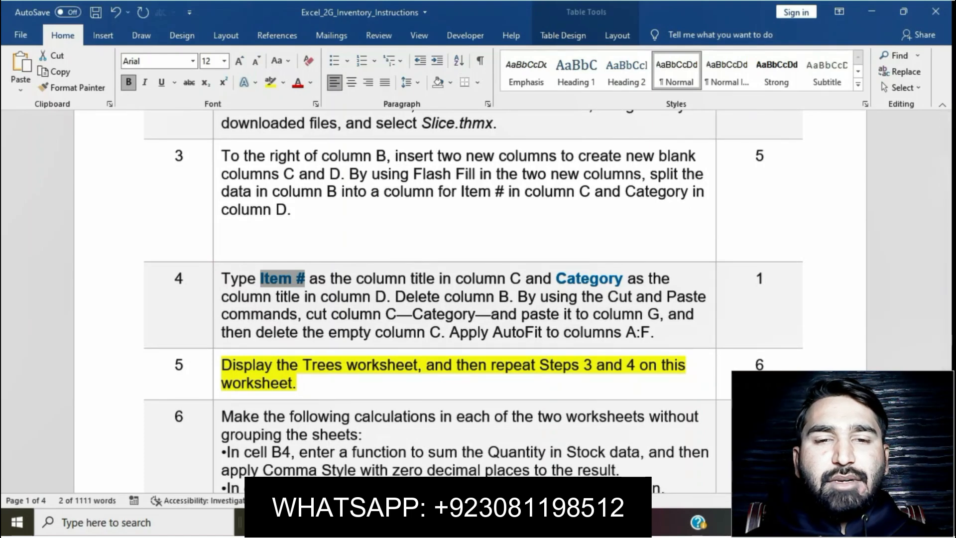
key(alt+Tab)
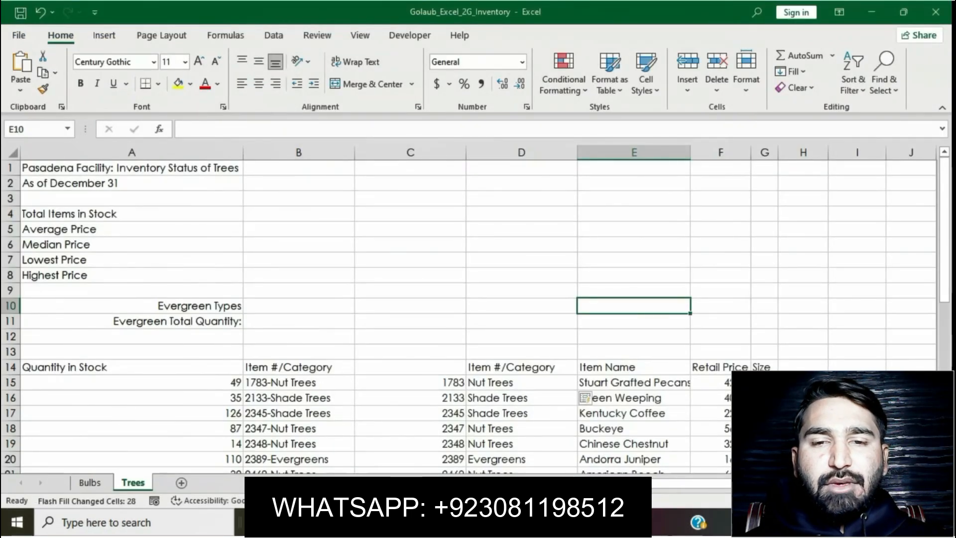
click(411, 367)
click(349, 129)
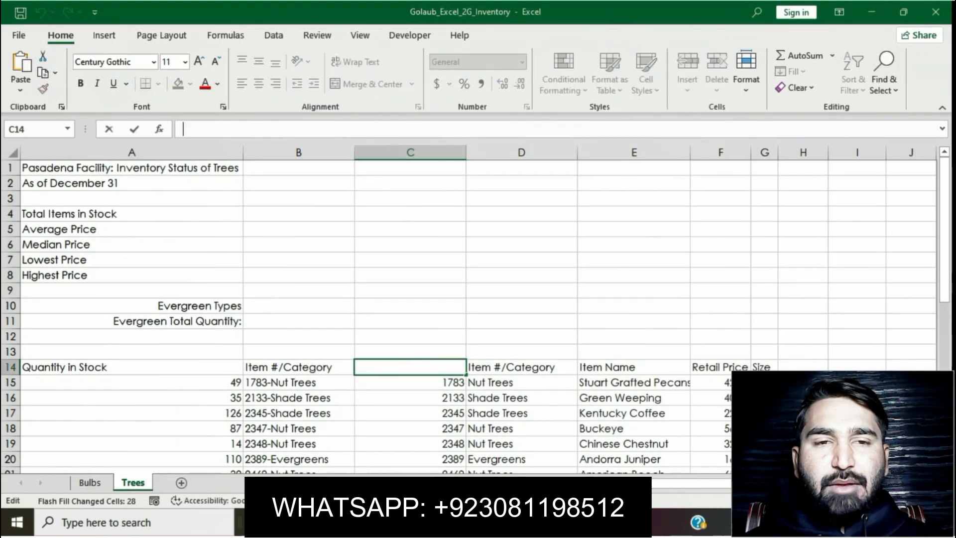
key(Return)
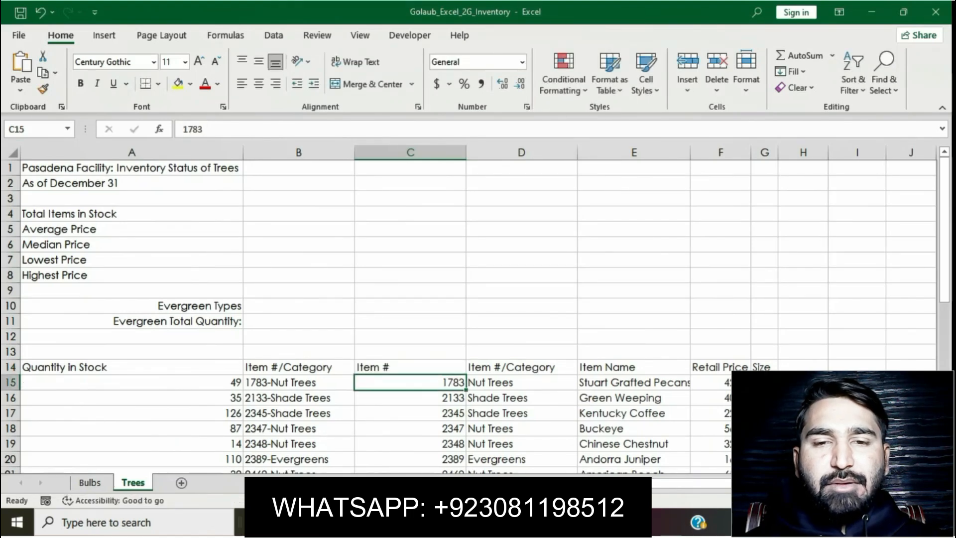
Check the Category title in step 4 in Word, then replace the heading in cell D14 with Category in Excel
key(alt+Tab)
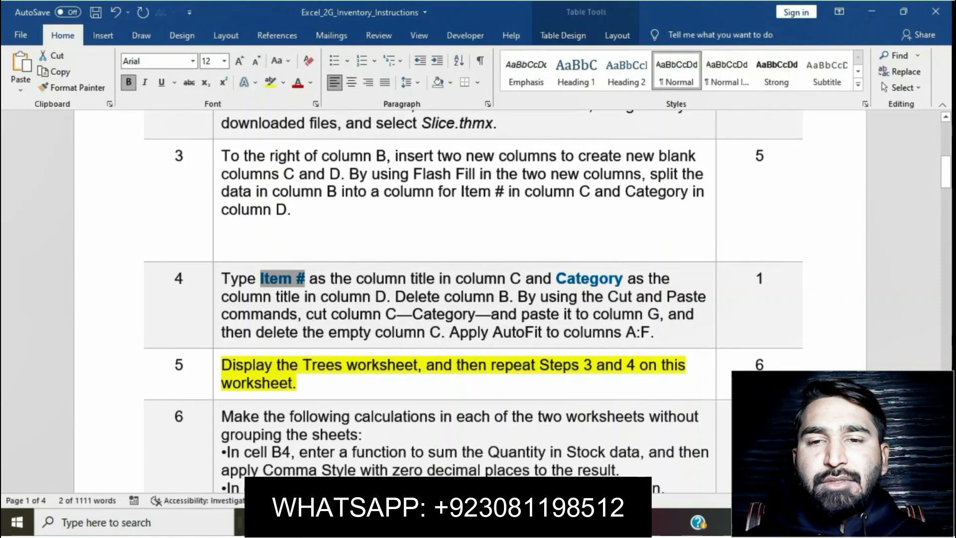
drag(555, 279, 623, 279)
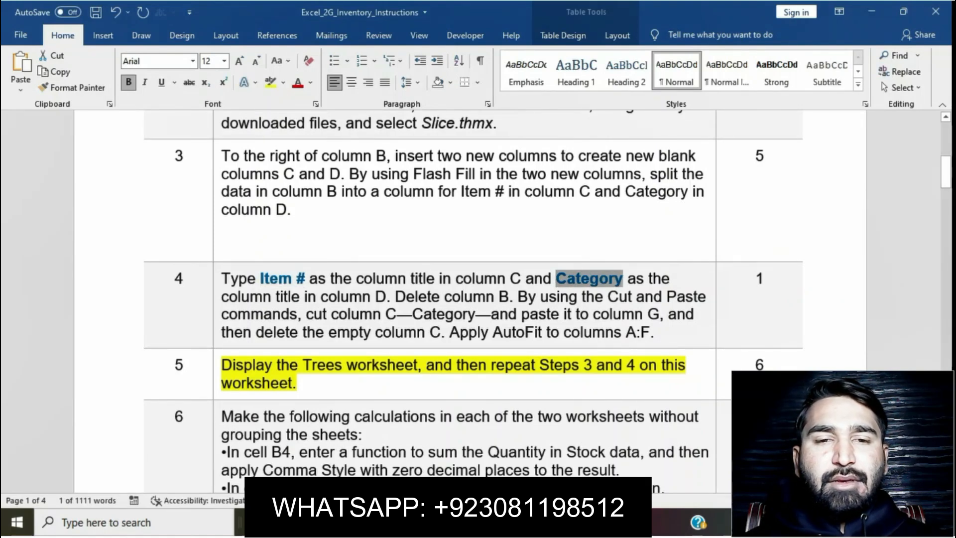
key(alt+Tab)
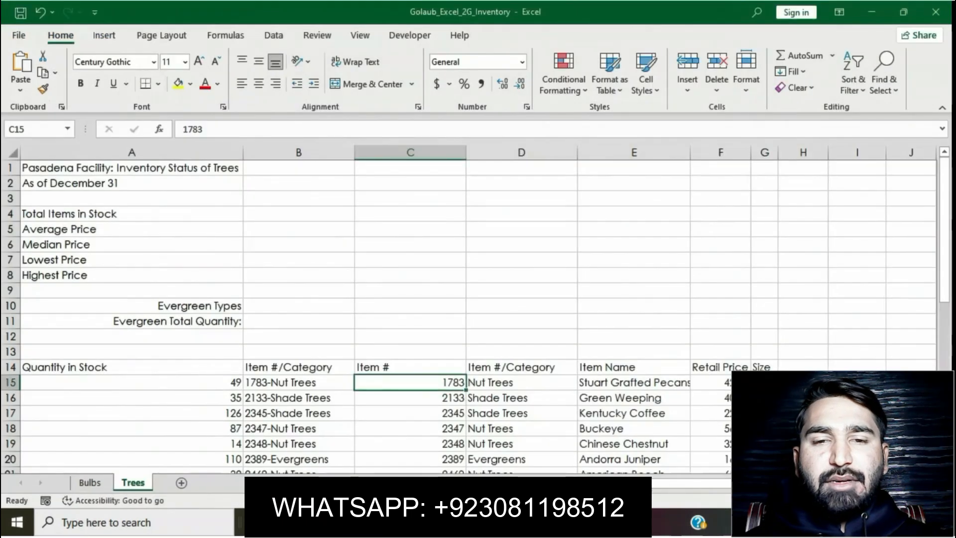
click(521, 368)
click(255, 129)
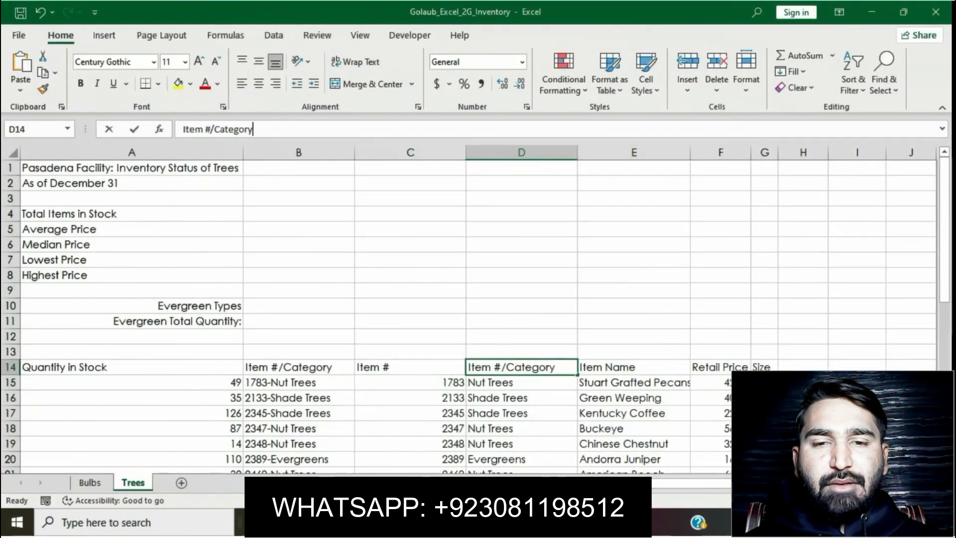
key(BackSpace)
key(BackSpace)
key(BackSpace)
key(BackSpace)
key(BackSpace)
key(BackSpace)
key(BackSpace)
key(BackSpace)
key(BackSpace)
key(BackSpace)
key(BackSpace)
key(BackSpace)
key(BackSpace)
key(BackSpace)
key(BackSpace)
text(Category)
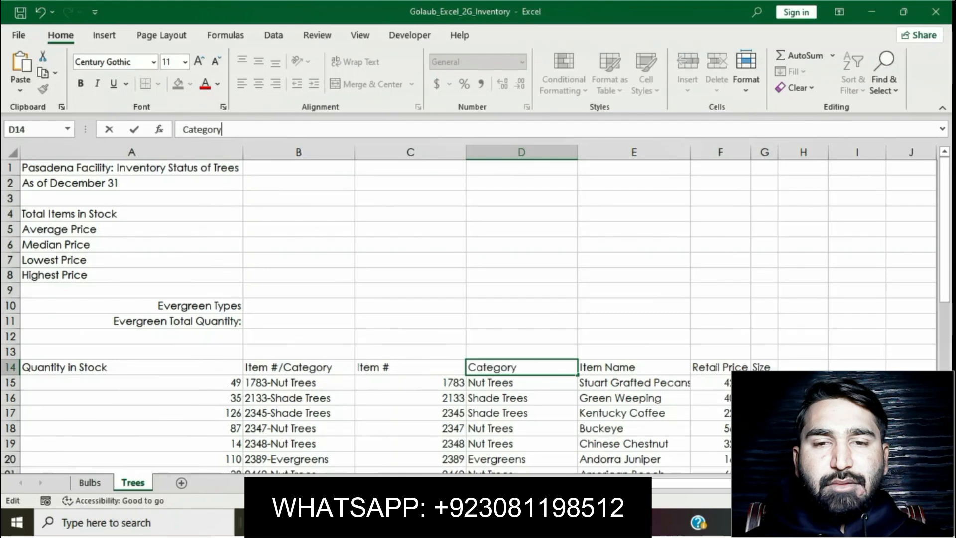
key(Return)
Read the rest of step 4 in Word, then delete column B, Item #/Category, from the Trees sheet in Excel
key(alt+Tab)
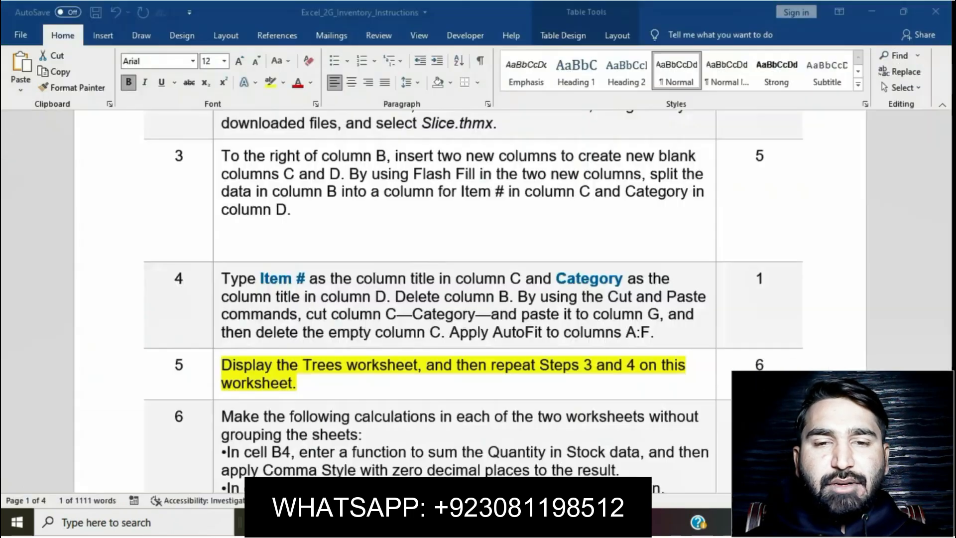
drag(395, 296, 304, 314)
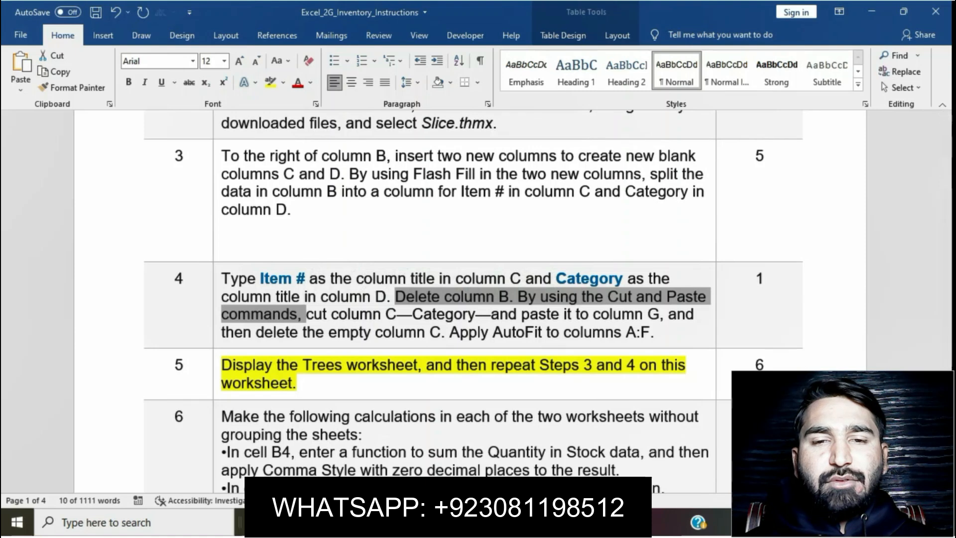
click(573, 522)
click(324, 153)
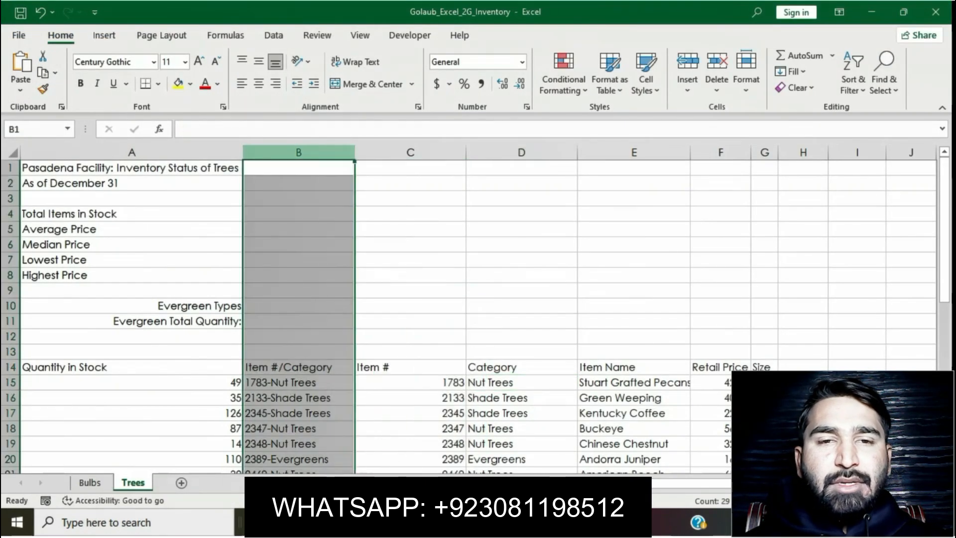
right_click(325, 155)
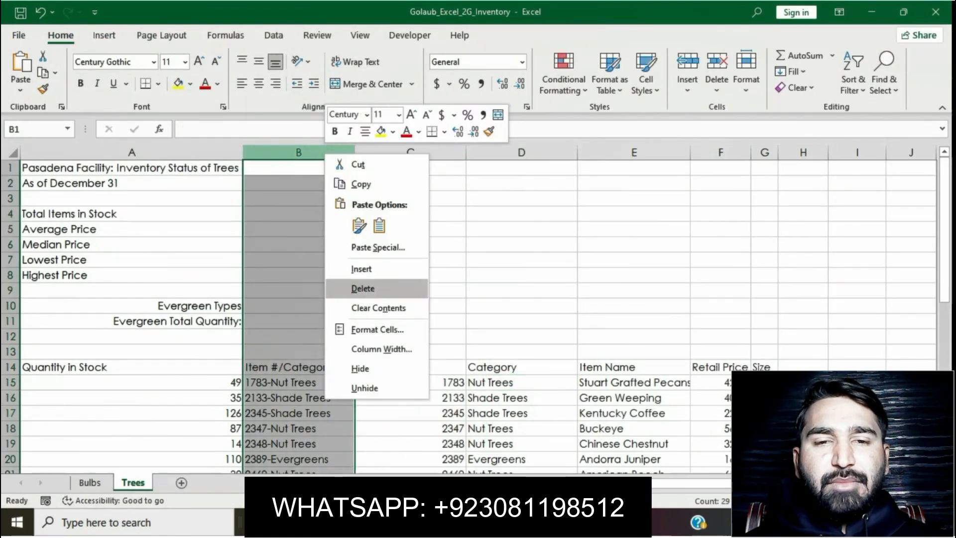
click(362, 288)
click(523, 413)
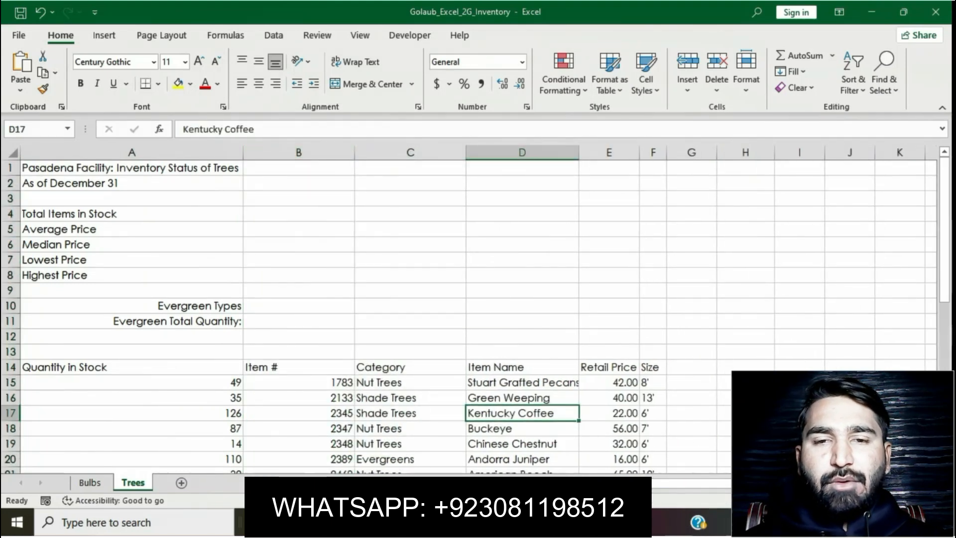
Cut the Category column C on the Trees sheet and paste it into column G
click(410, 153)
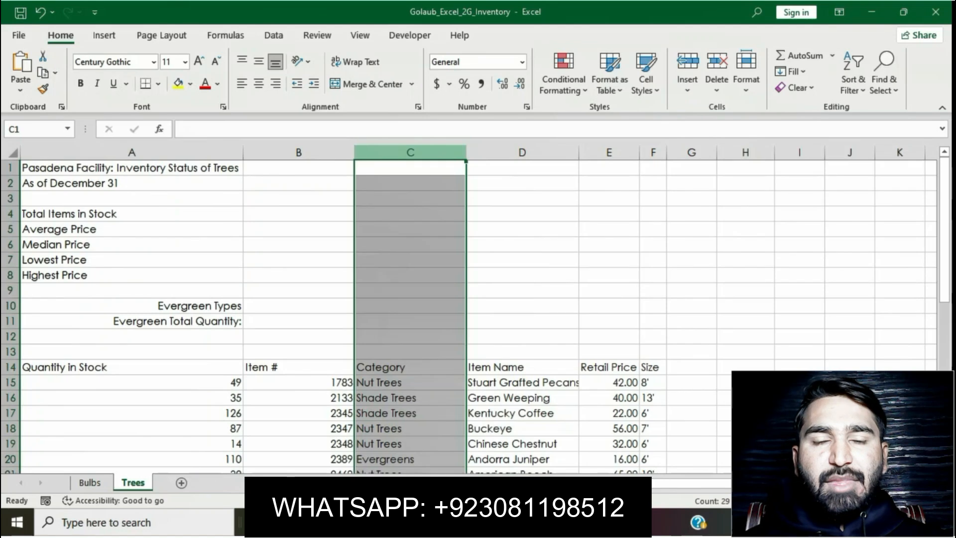
right_click(414, 152)
click(436, 166)
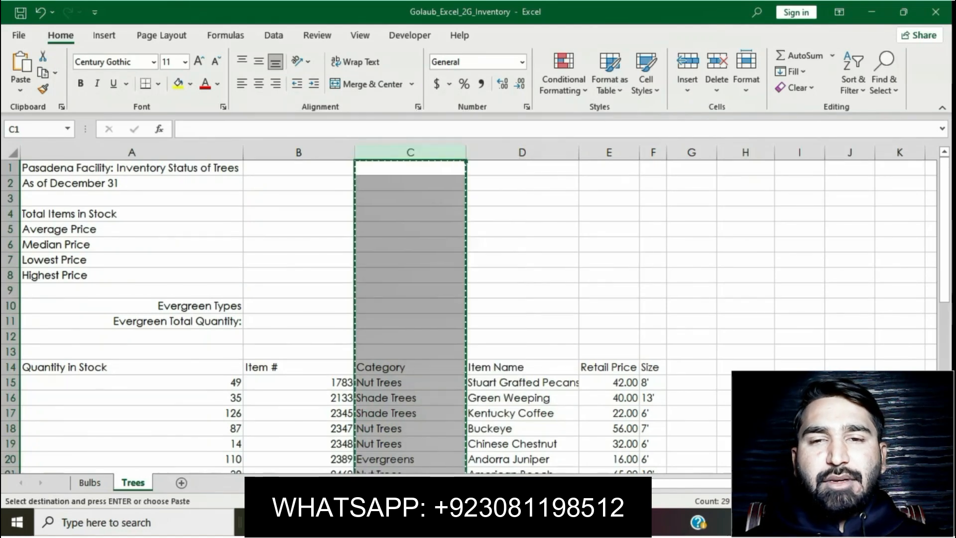
click(691, 152)
right_click(691, 153)
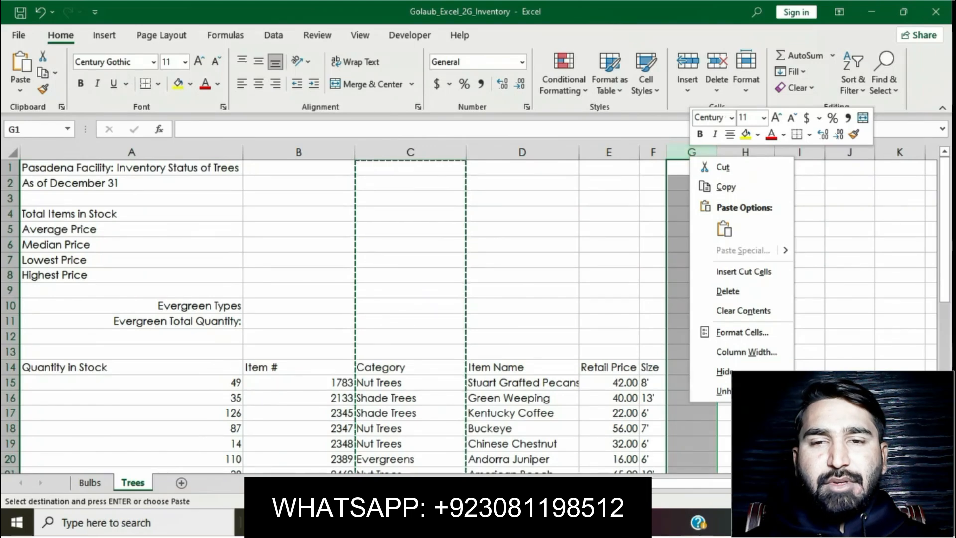
mouse_move(742, 522)
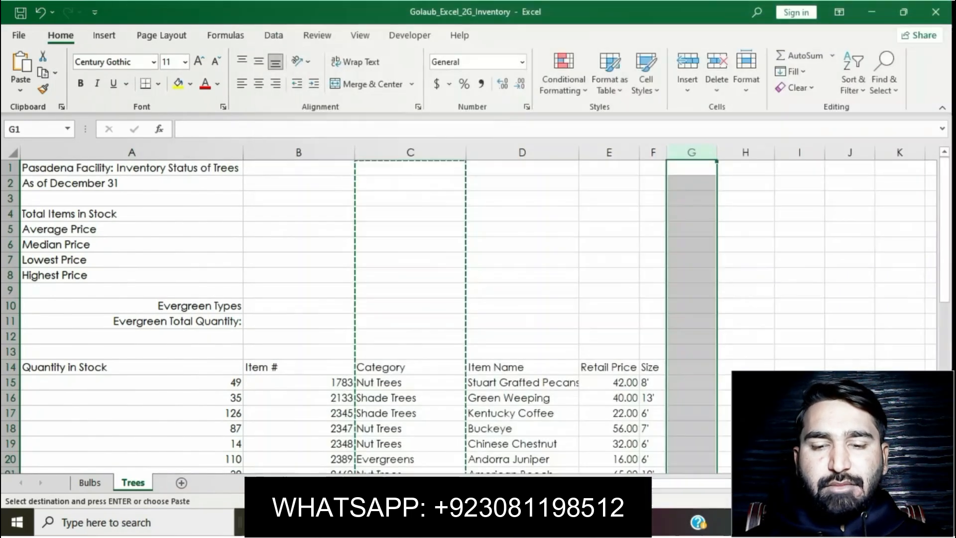
key(ctrl+v)
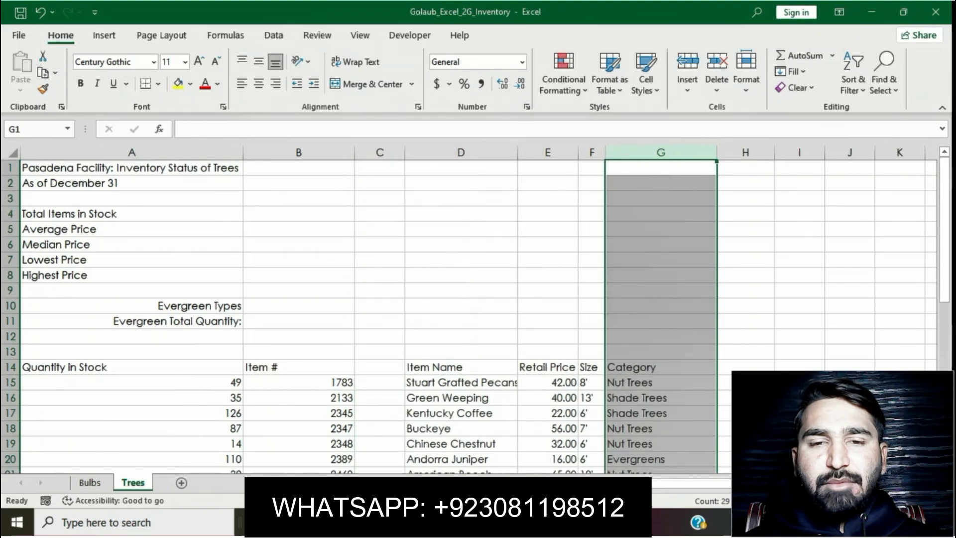
click(800, 367)
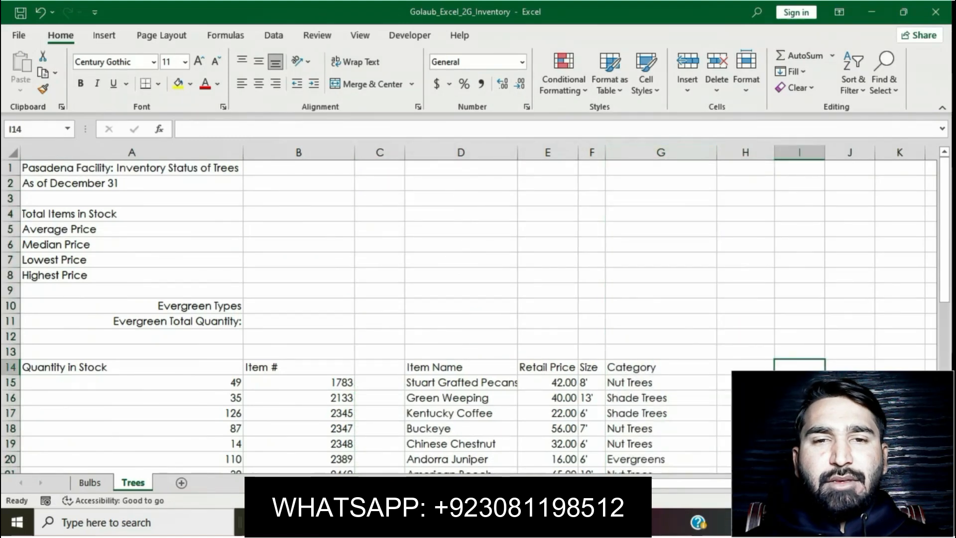
Delete the empty column C from the Trees sheet
click(460, 152)
click(379, 152)
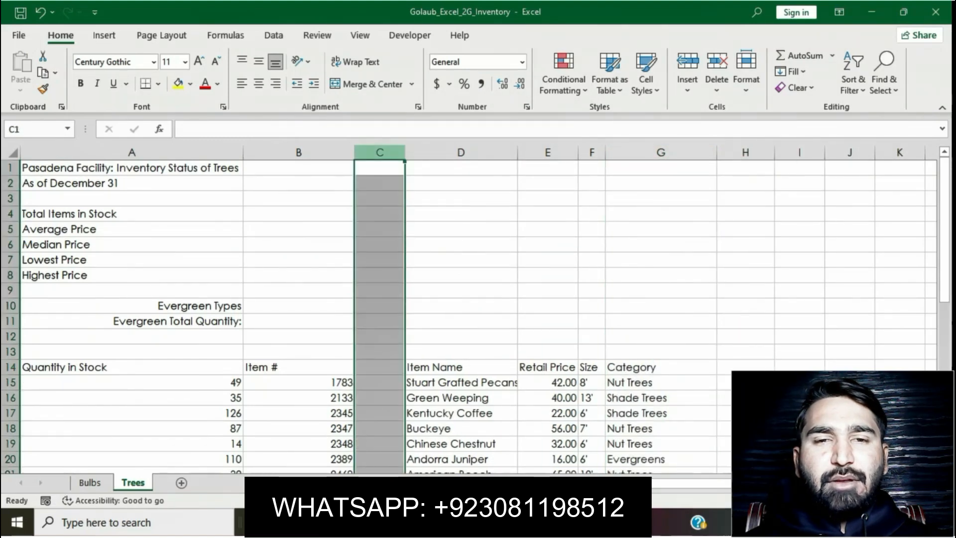
right_click(380, 151)
click(419, 283)
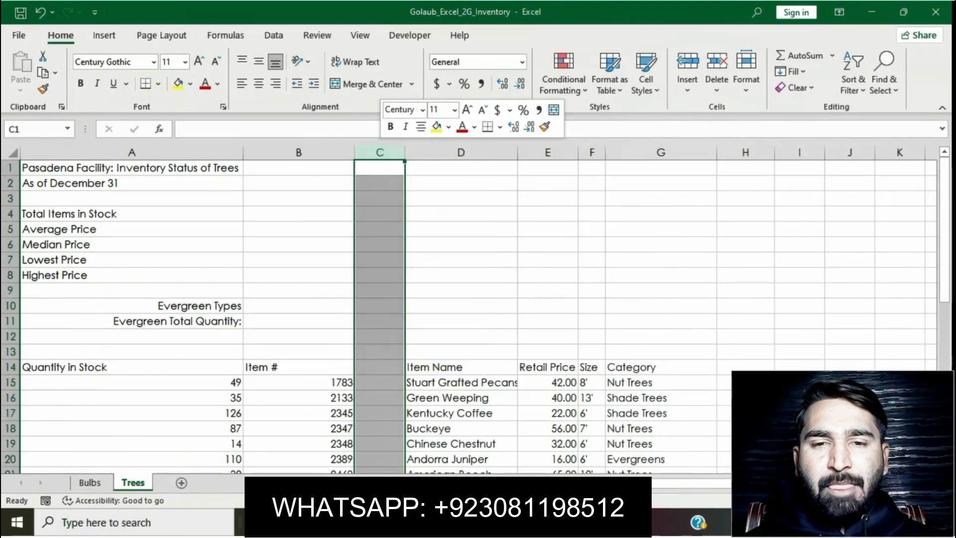
Check the AutoFit instruction in step 4 in Word, then AutoFit the widths of columns A:F on the Trees sheet in Excel
key(alt+Tab)
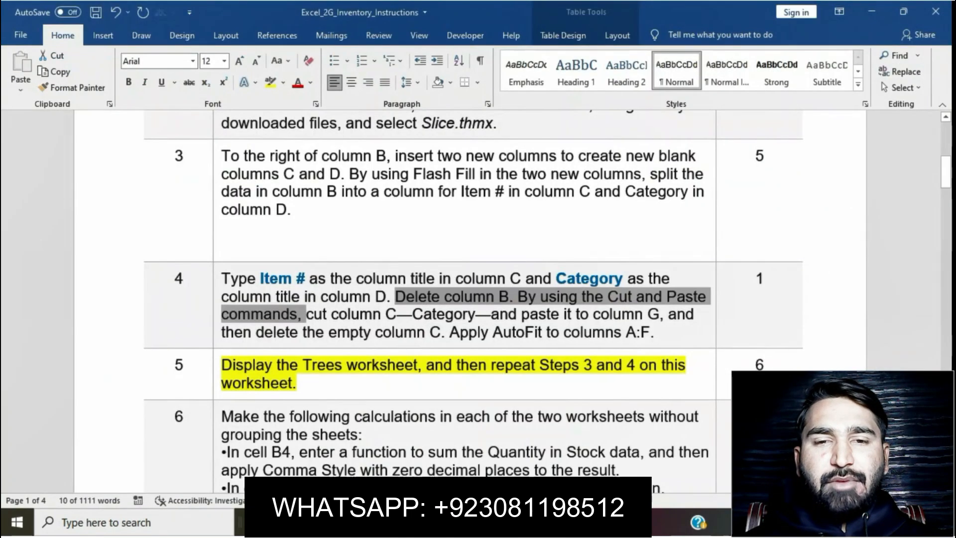
click(477, 332)
drag(477, 333, 654, 332)
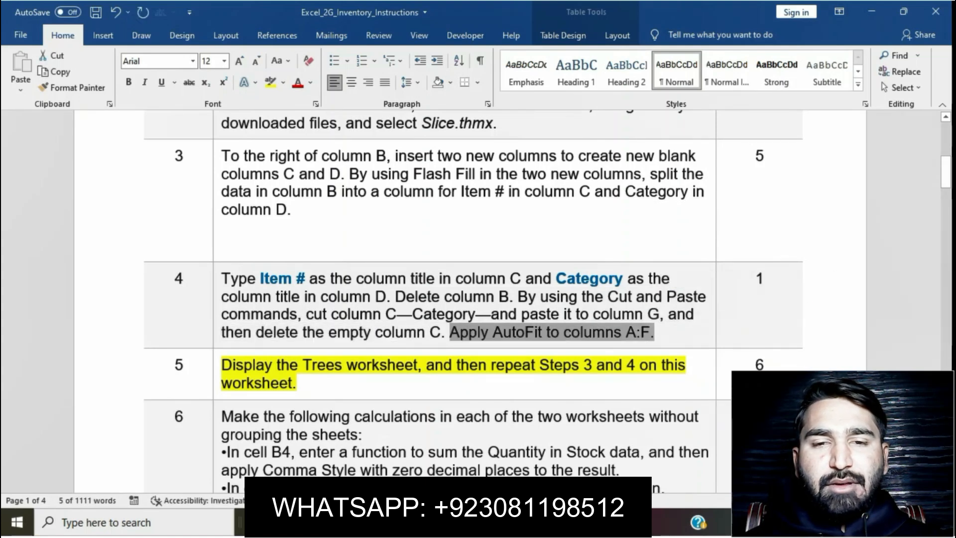
key(alt+Tab)
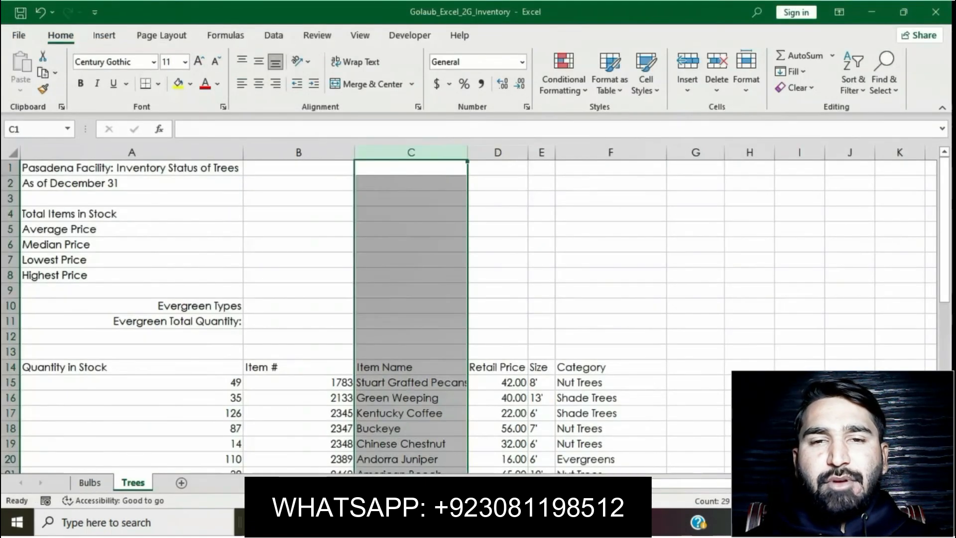
drag(132, 152, 642, 152)
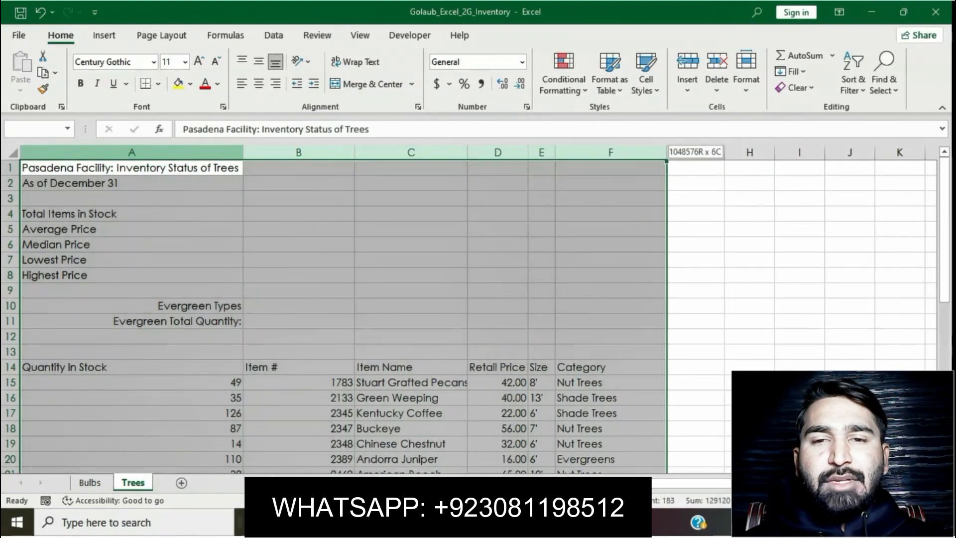
click(746, 79)
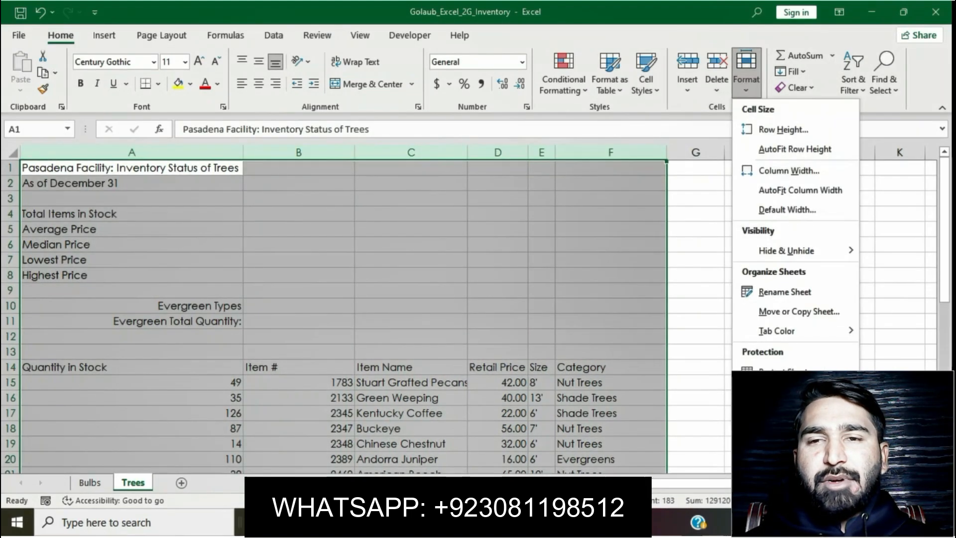
click(800, 190)
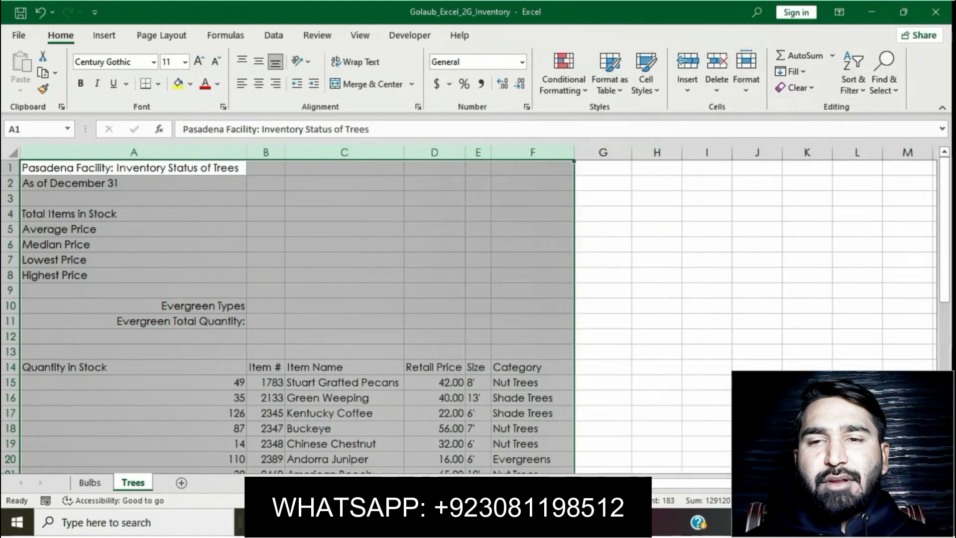
click(757, 321)
Switch to the Word instructions and remove the yellow highlight from step 5
key(alt+Tab)
click(489, 332)
scroll(489, 333, down, 2)
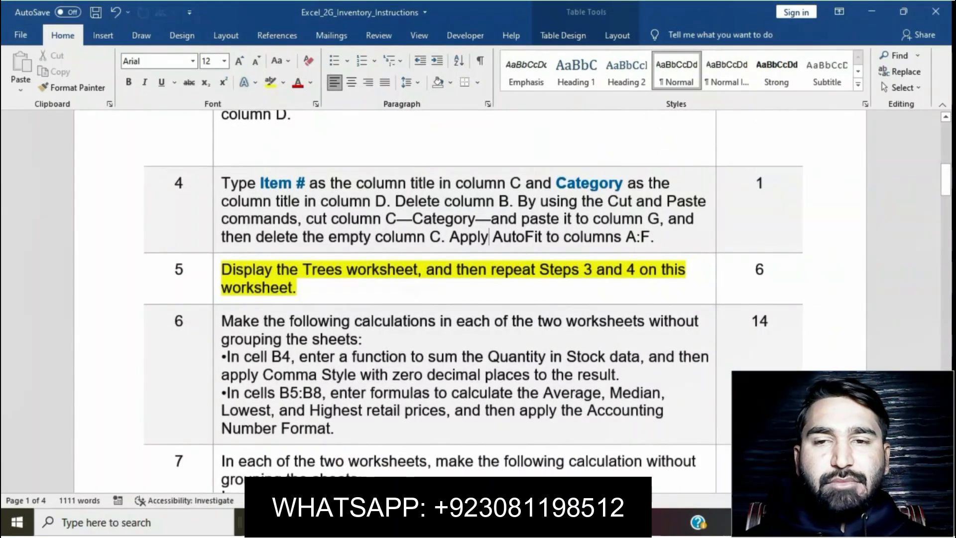
click(218, 272)
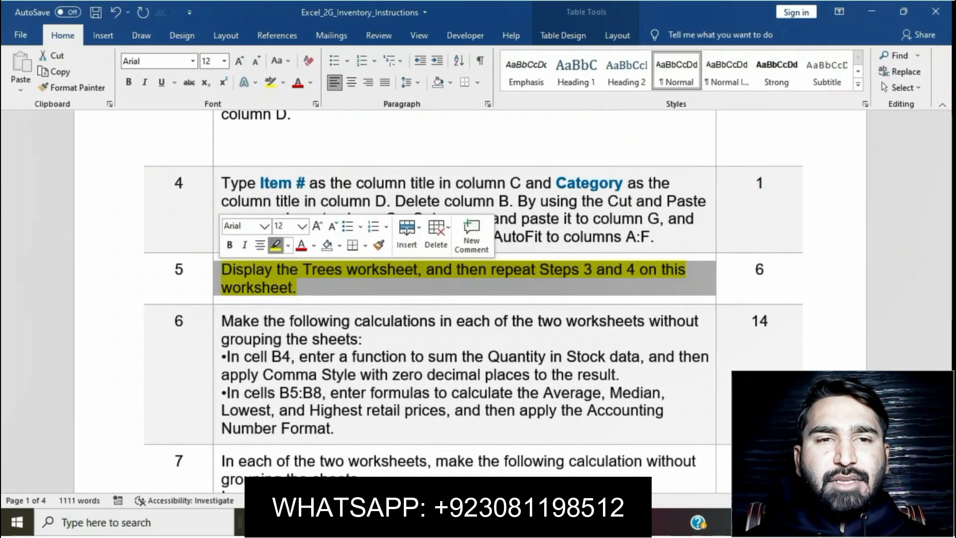
click(276, 245)
Highlight all of step 6 in yellow and look over the instructions that follow it
scroll(473, 299, down, 2)
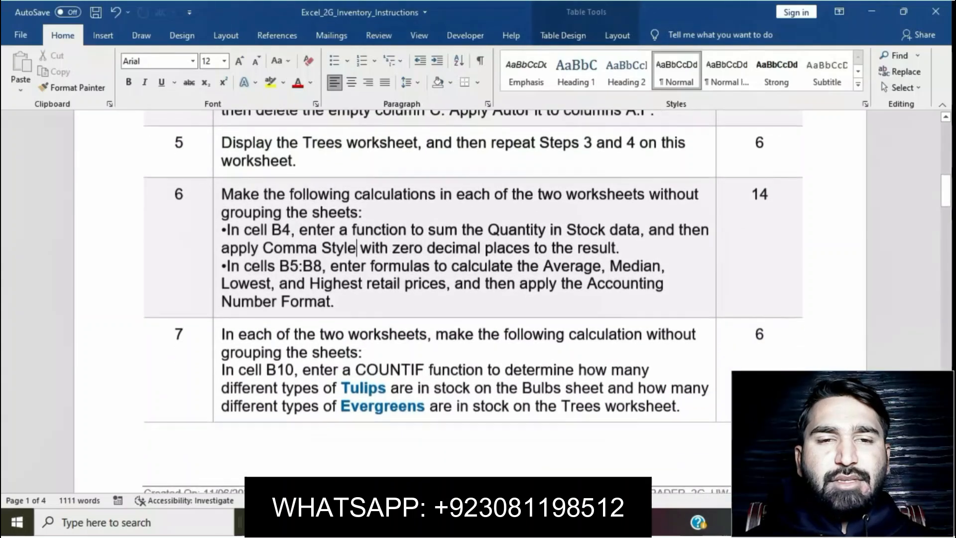
triple_click(357, 246)
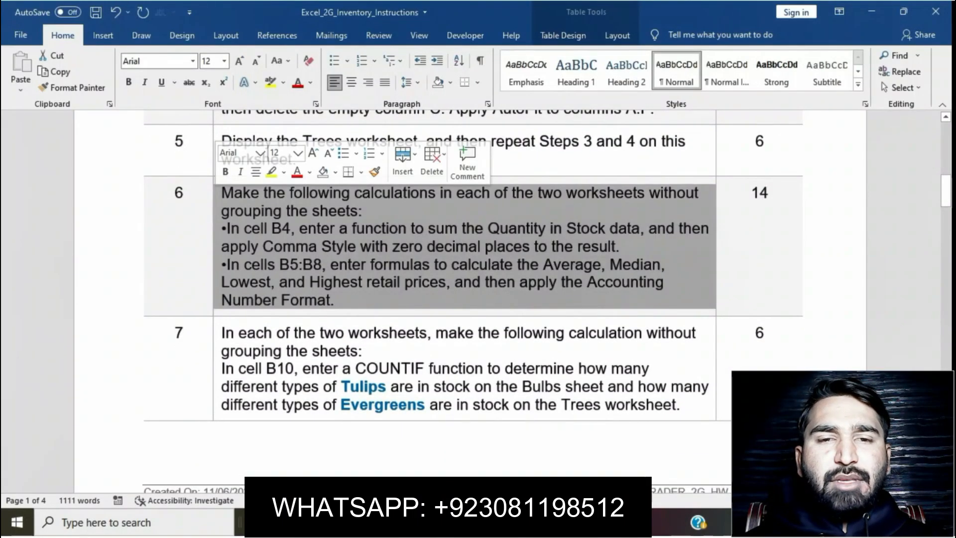
click(271, 172)
scroll(473, 298, down, 8)
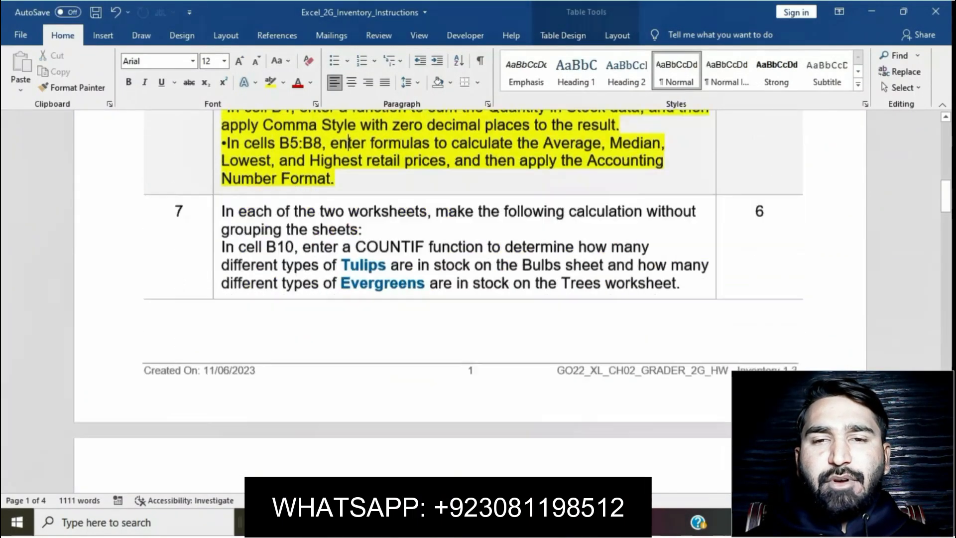
scroll(473, 299, down, 20)
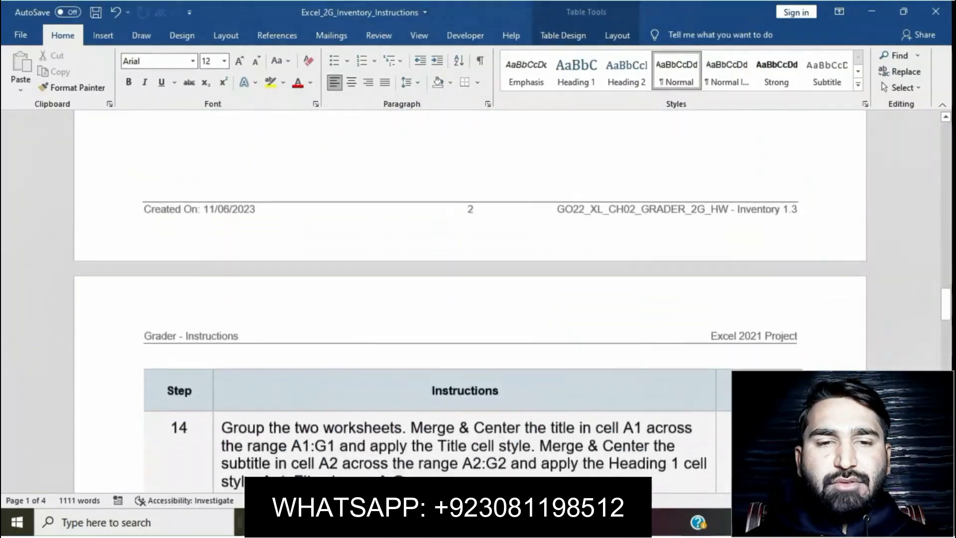
Look through the remaining Word instructions, then return to step 6 and read the instruction for summing the Quantity in Stock data in B4
scroll(473, 298, down, 15)
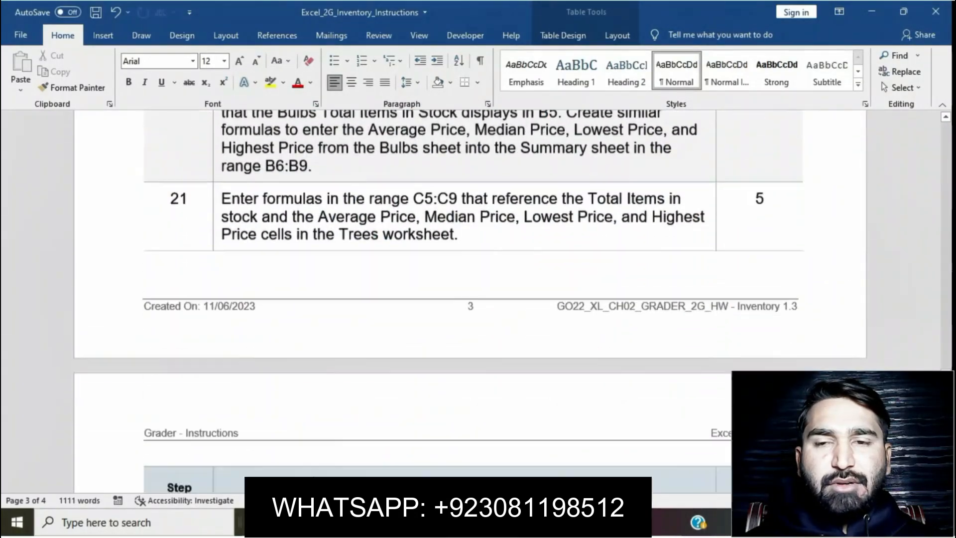
scroll(473, 298, up, 20)
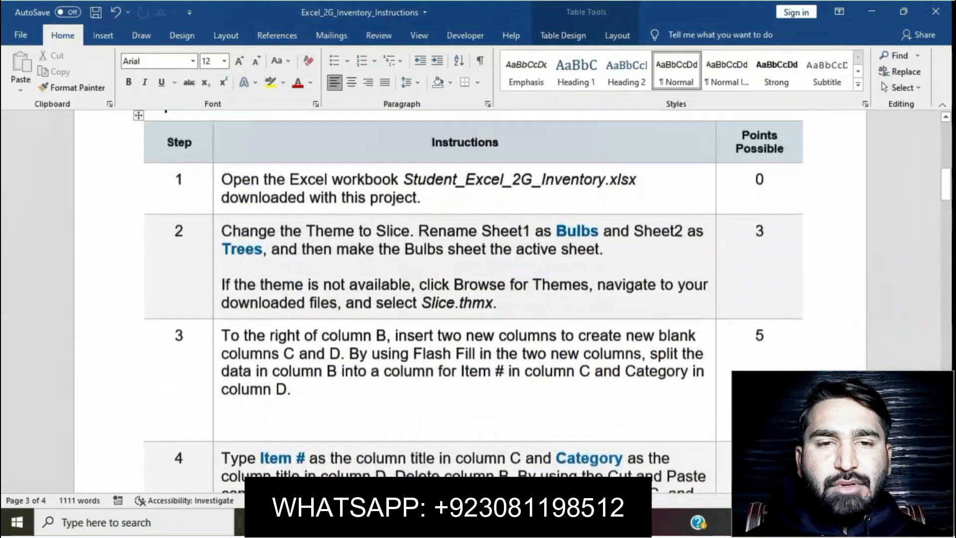
scroll(473, 299, down, 4)
scroll(349, 391, down, 3)
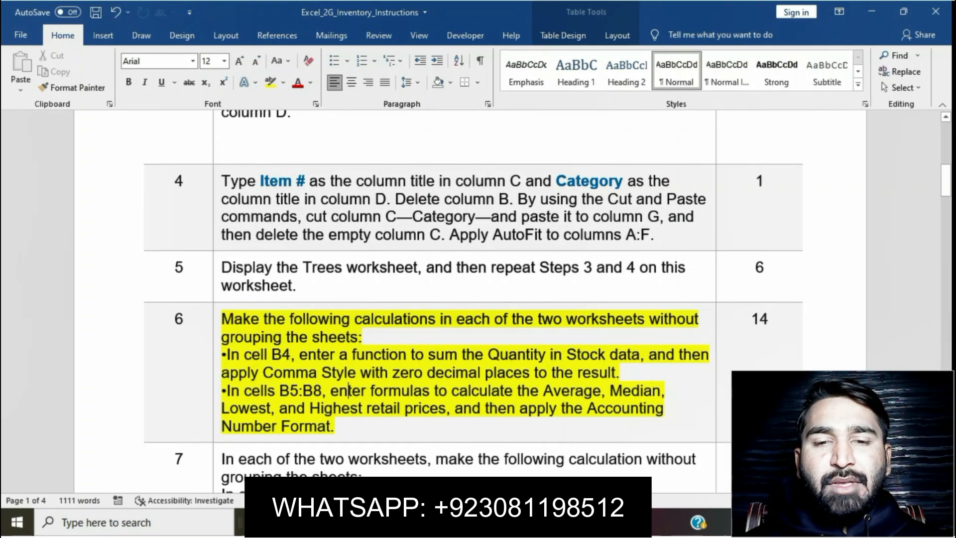
drag(226, 354, 483, 354)
click(476, 354)
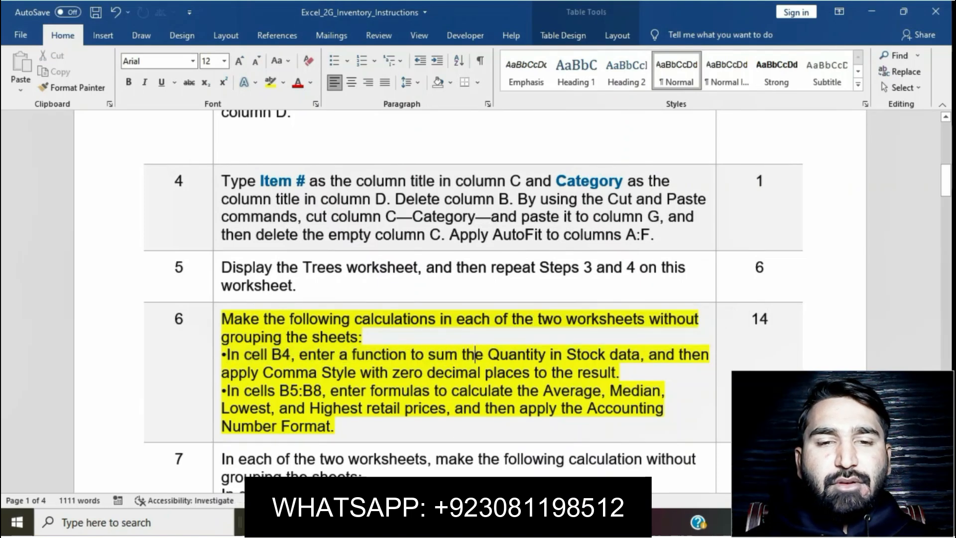
drag(363, 337, 639, 354)
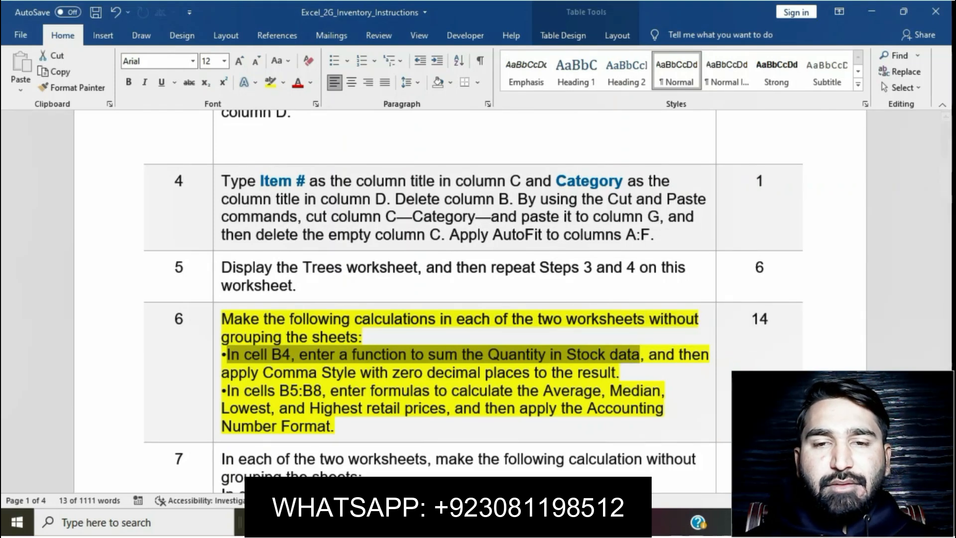
Switch to Excel and enter =SUM(A15:A42) in cell B4 of the Trees sheet to total the Quantity in Stock data
key(alt+Tab)
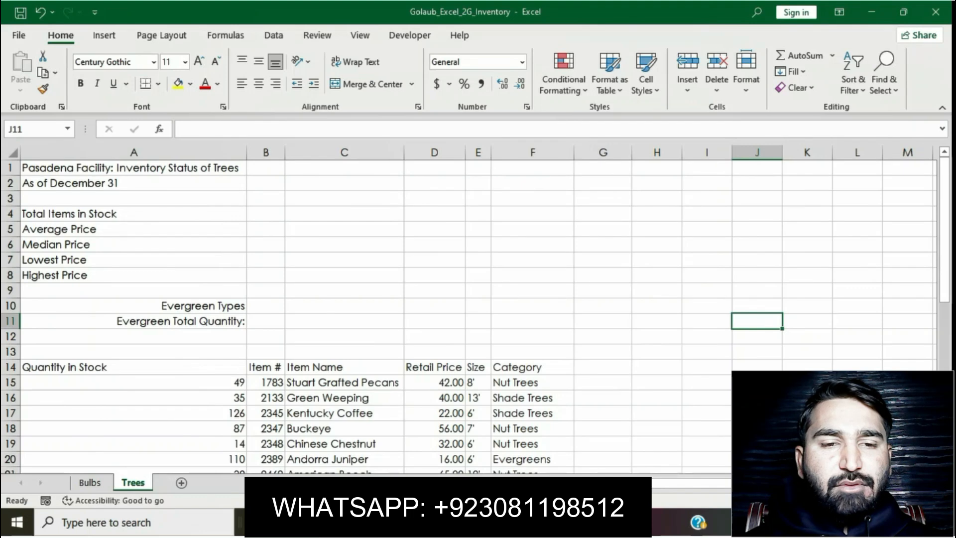
click(266, 214)
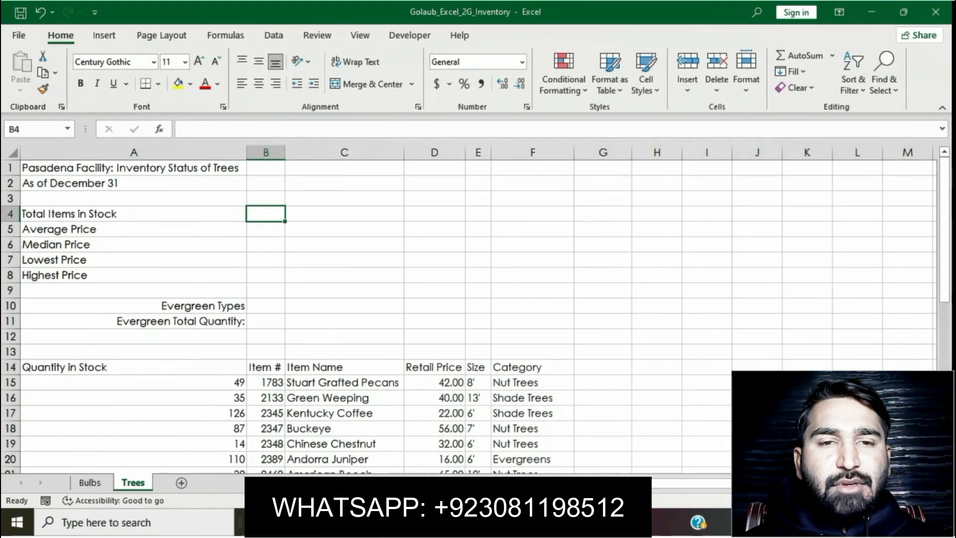
key(alt+Tab)
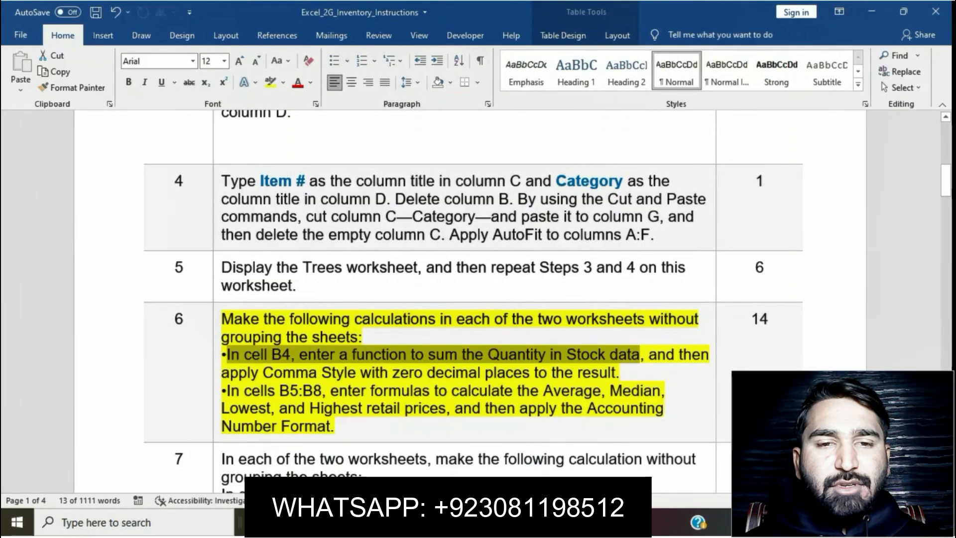
key(alt+Tab)
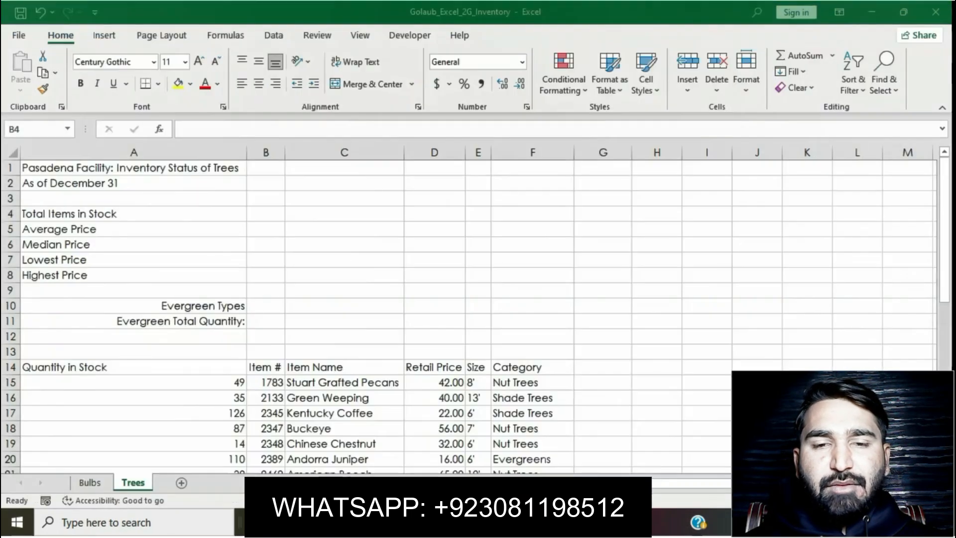
text(=)
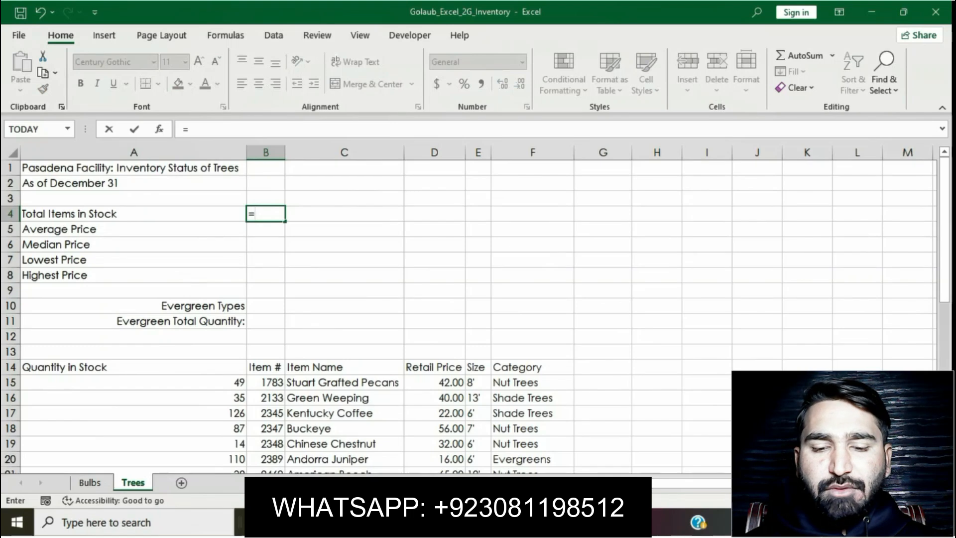
text(SUM)
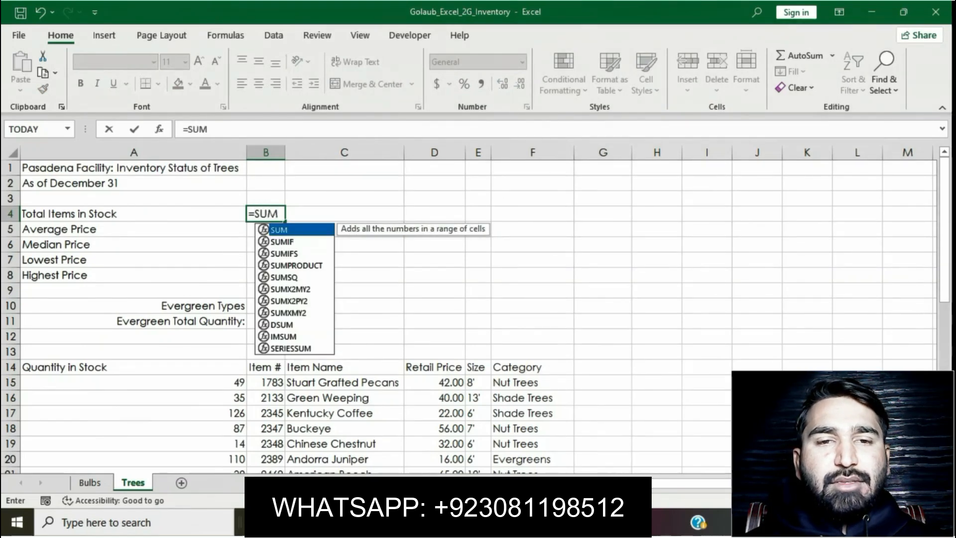
text(()
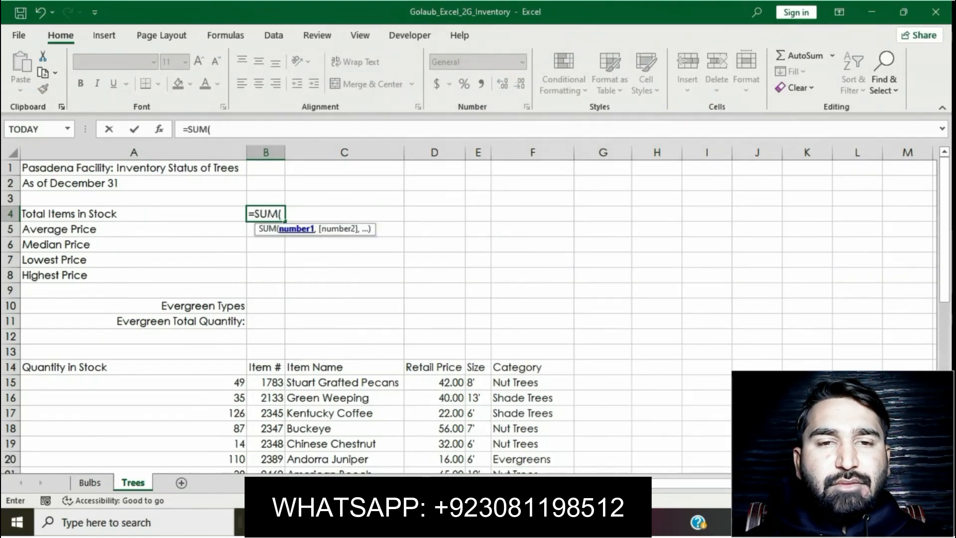
scroll(468, 313, down, 2)
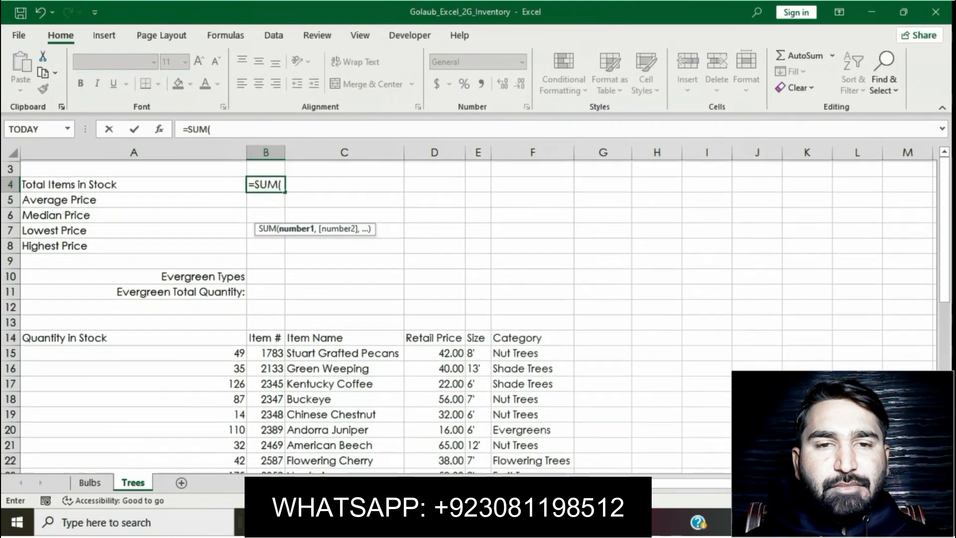
drag(234, 291, 243, 431)
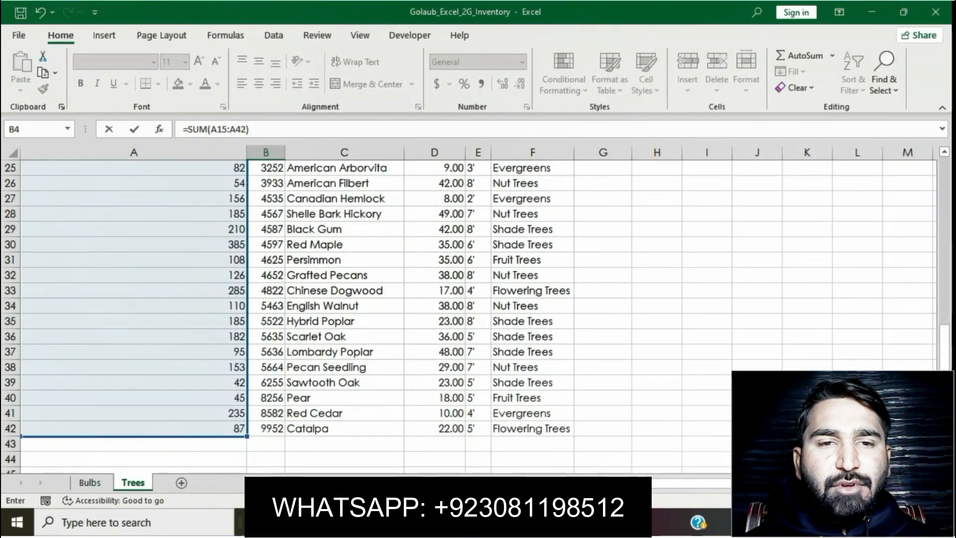
key(Return)
scroll(243, 432, up, 1)
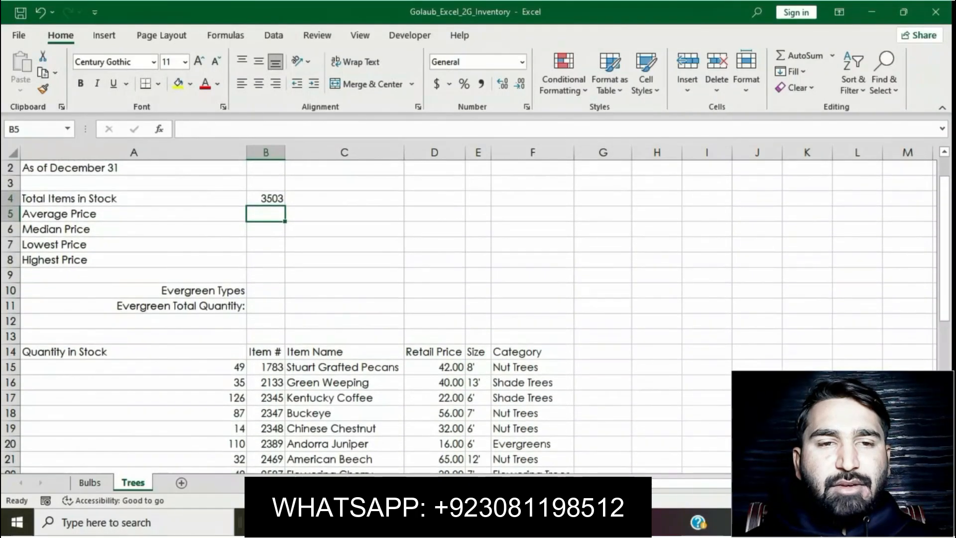
Check the formatting instruction for B4 in Word, then apply Comma Style with zero decimal places to that cell in Excel
click(266, 198)
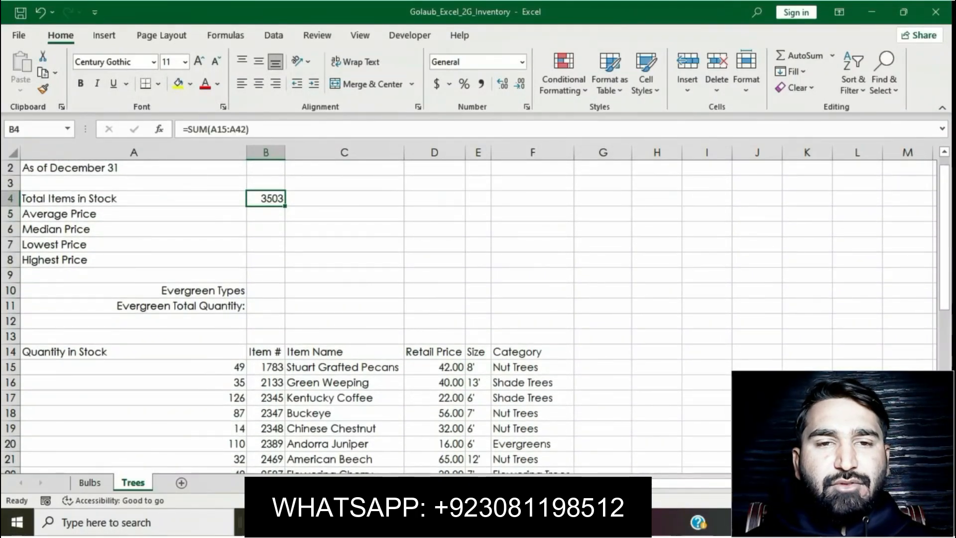
key(alt+Tab)
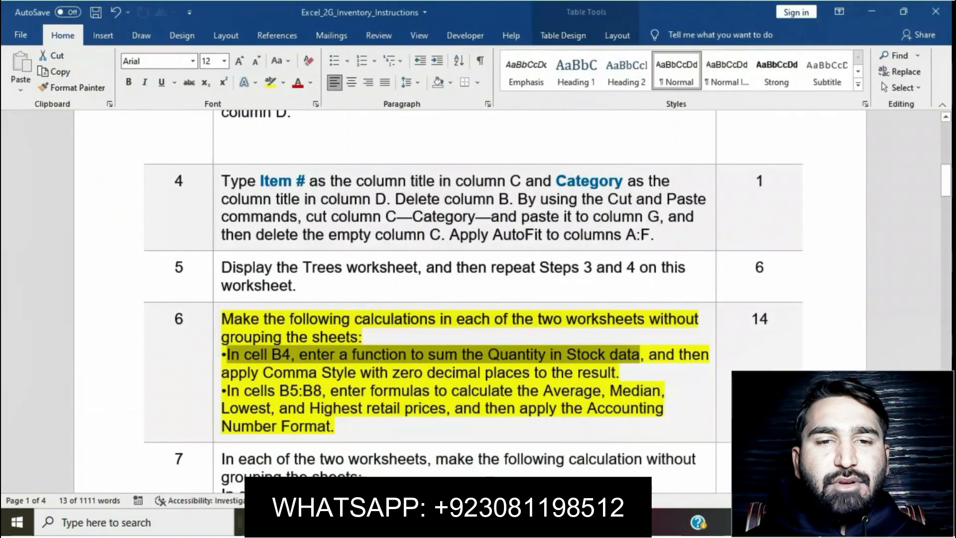
drag(649, 354, 619, 372)
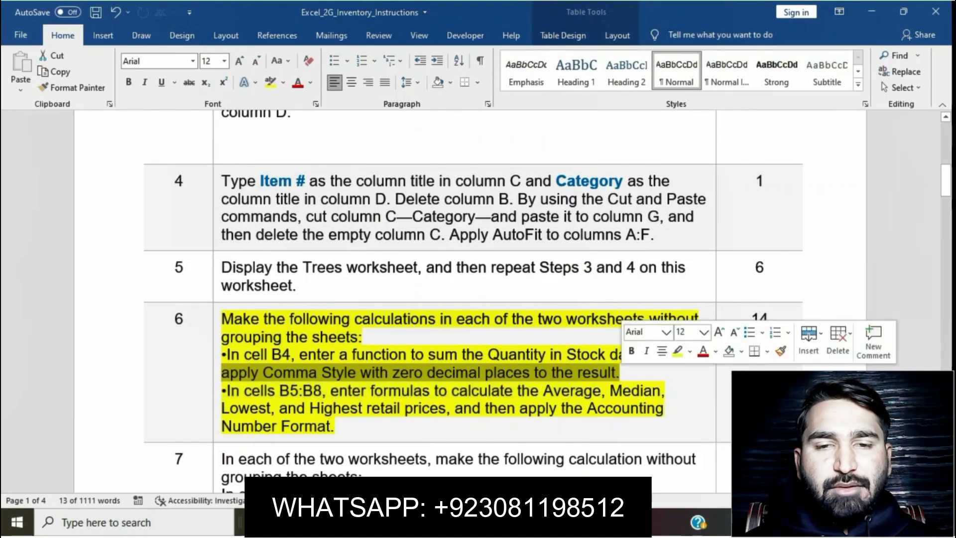
key(alt+Tab)
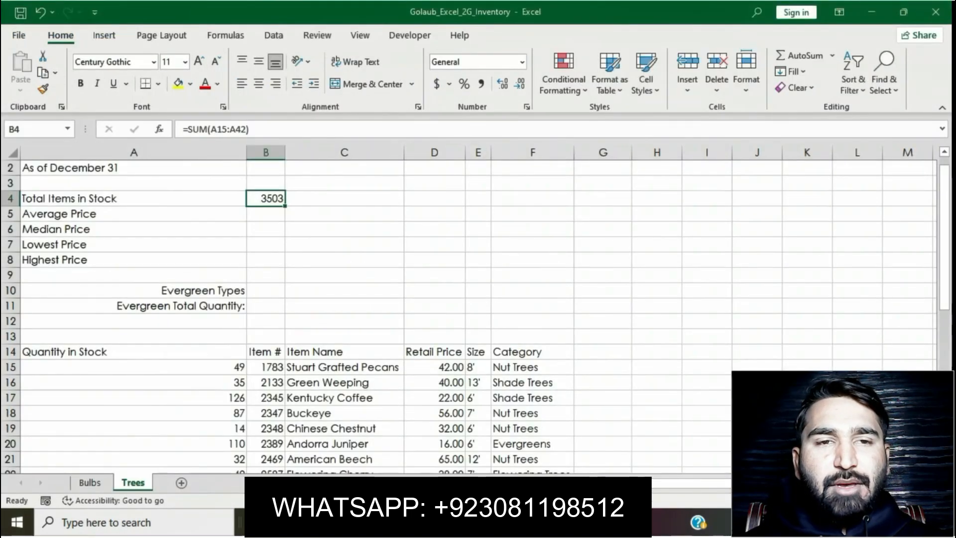
click(481, 83)
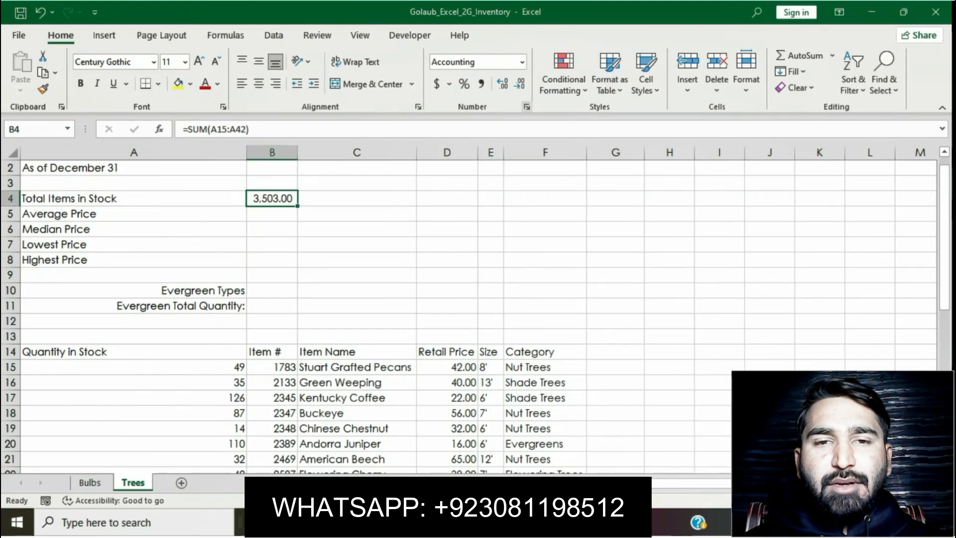
click(519, 84)
click(519, 83)
click(670, 352)
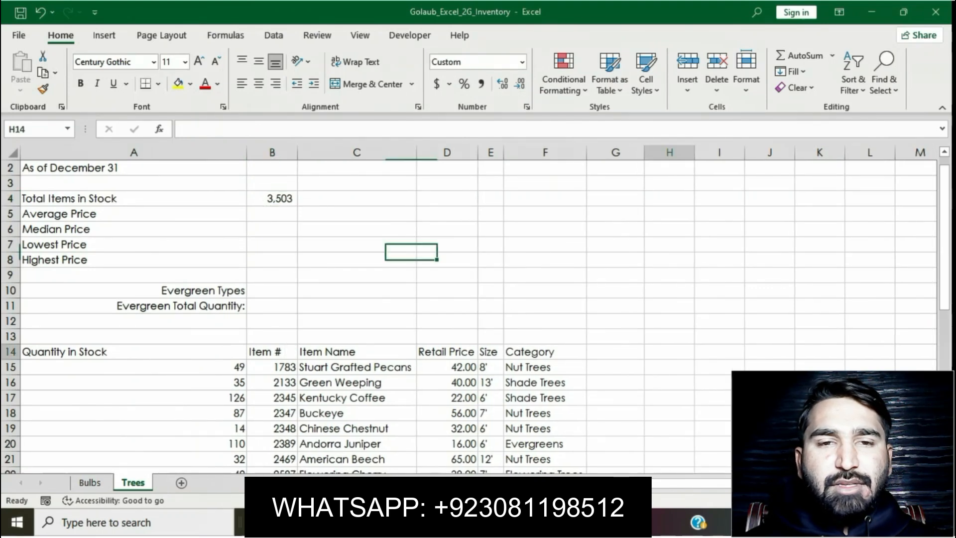
Read the B5:B8 instruction in Word, then enter an AVERAGE function over the Retail Price data in cell B5 of the Trees sheet in Excel
key(alt+Tab)
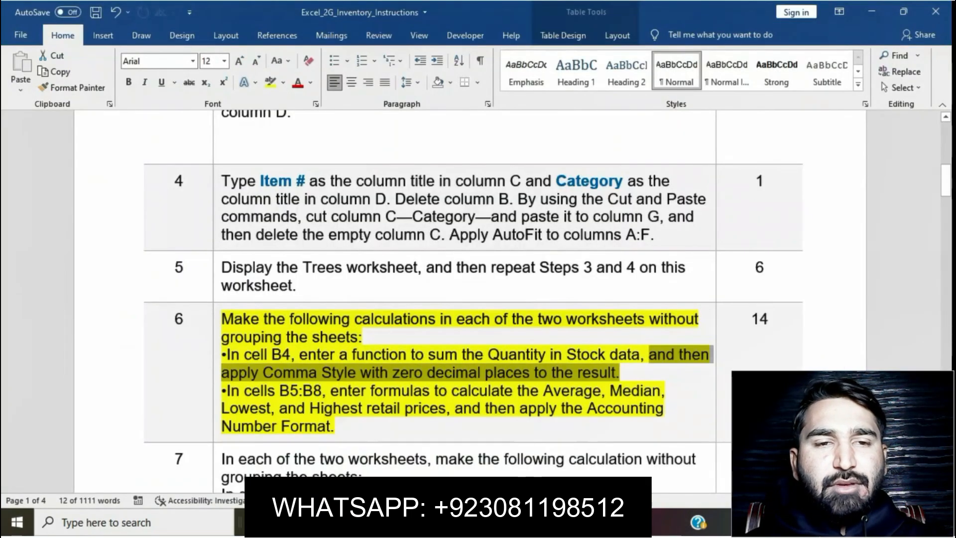
click(546, 409)
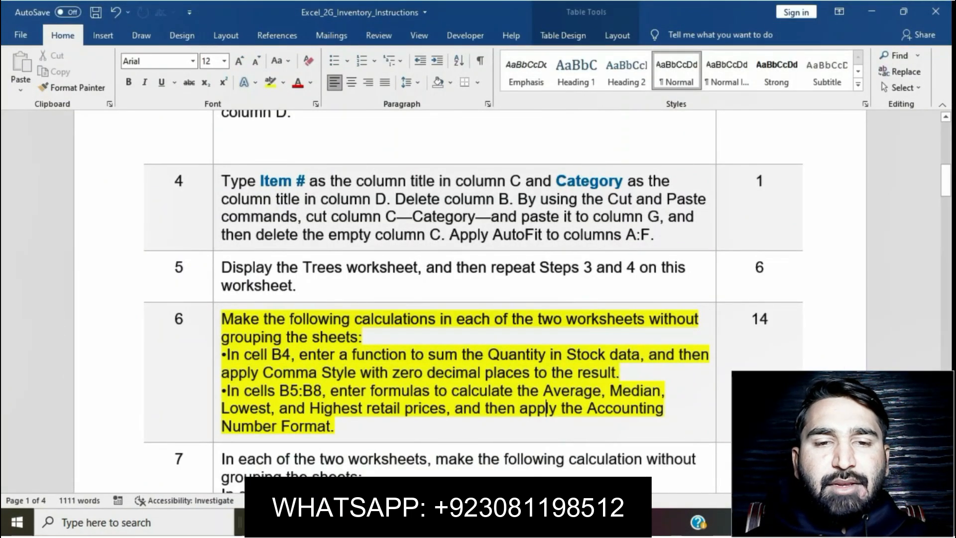
drag(227, 390, 446, 408)
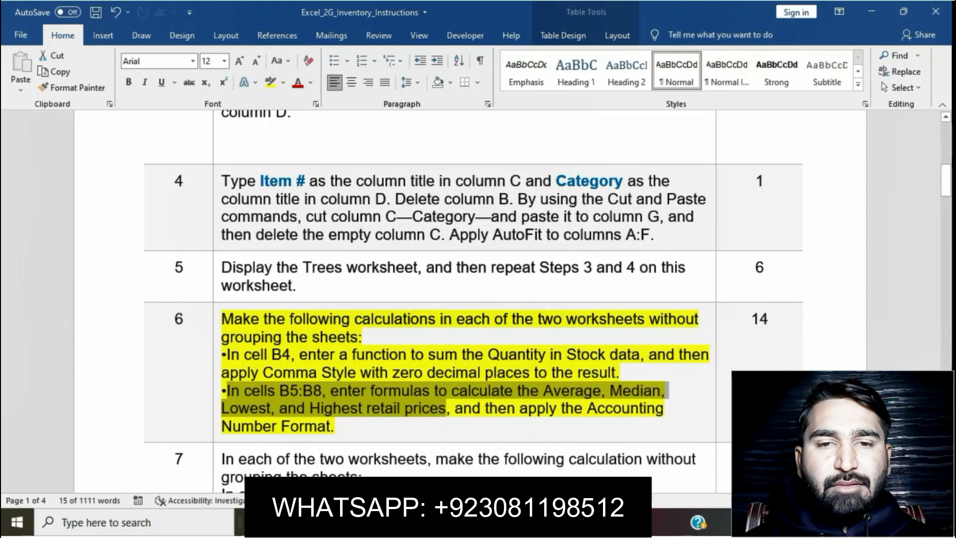
key(alt+Tab)
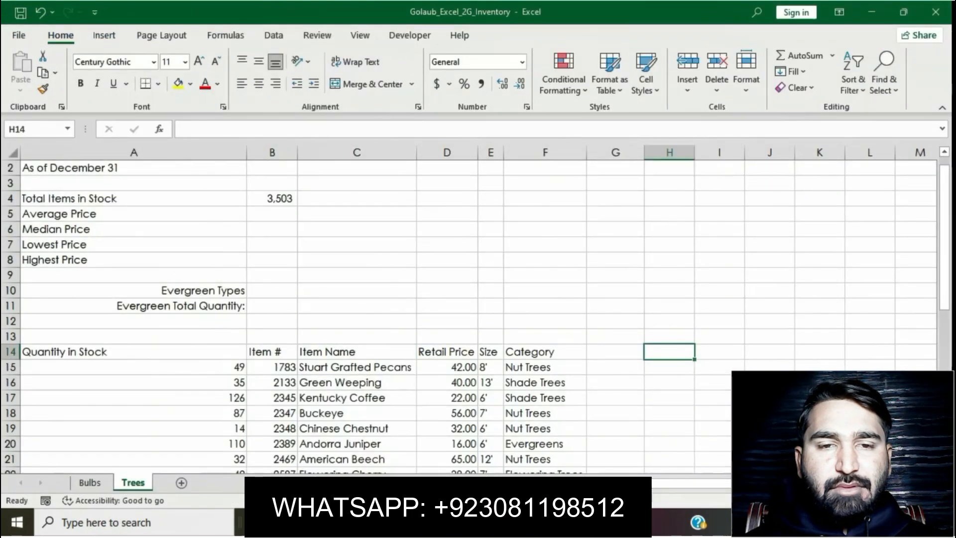
click(272, 214)
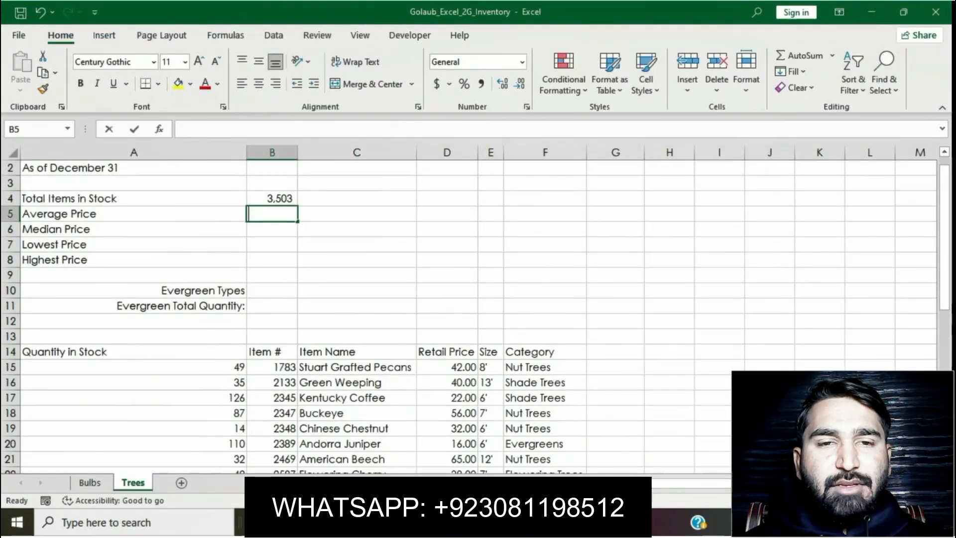
text(=AV)
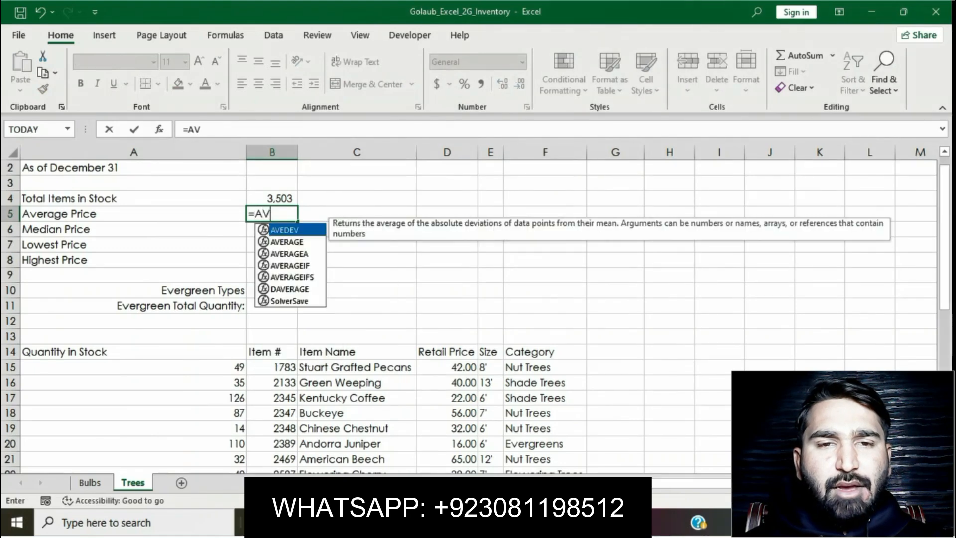
text(ERAGE()
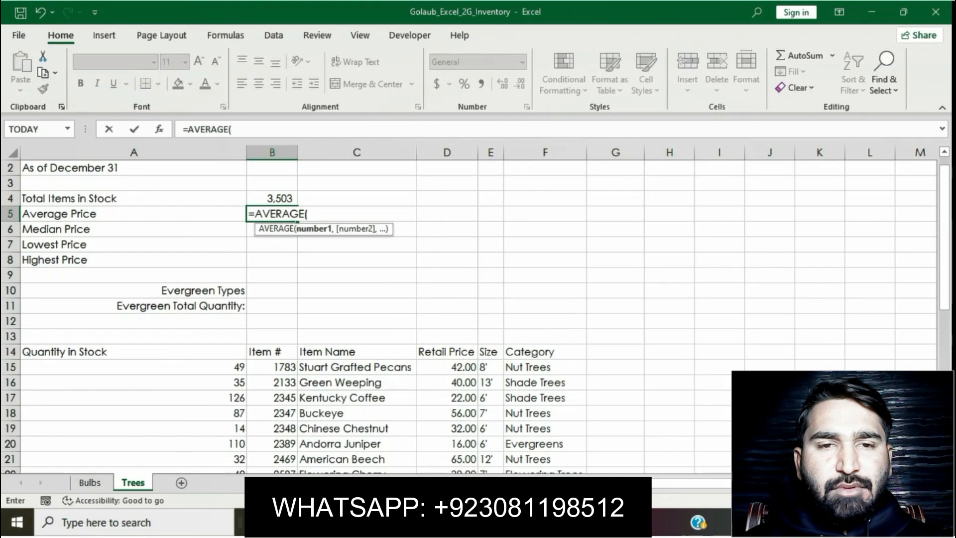
drag(448, 367, 472, 449)
key(Return)
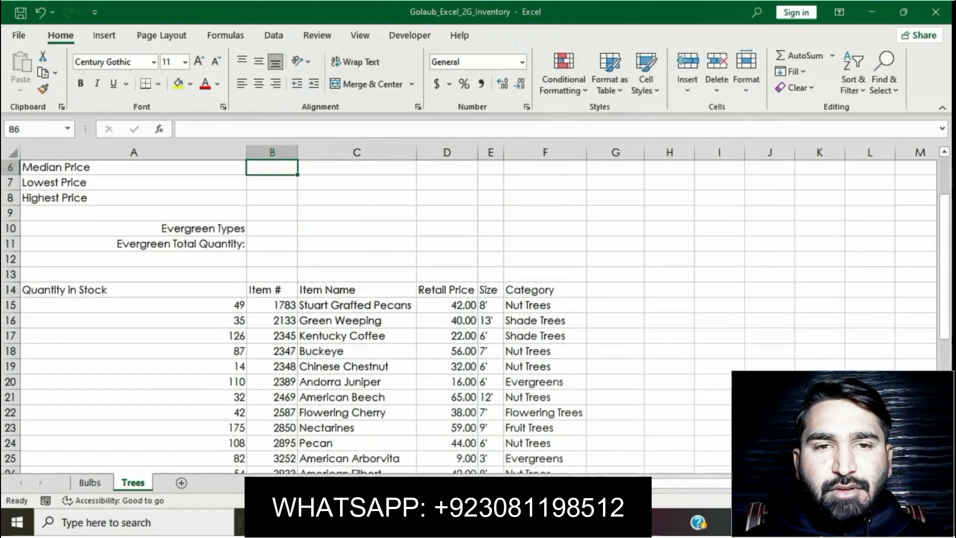
Enter =MEDIAN(D15:D42) in cell B6 to calculate the median retail price
text(=)
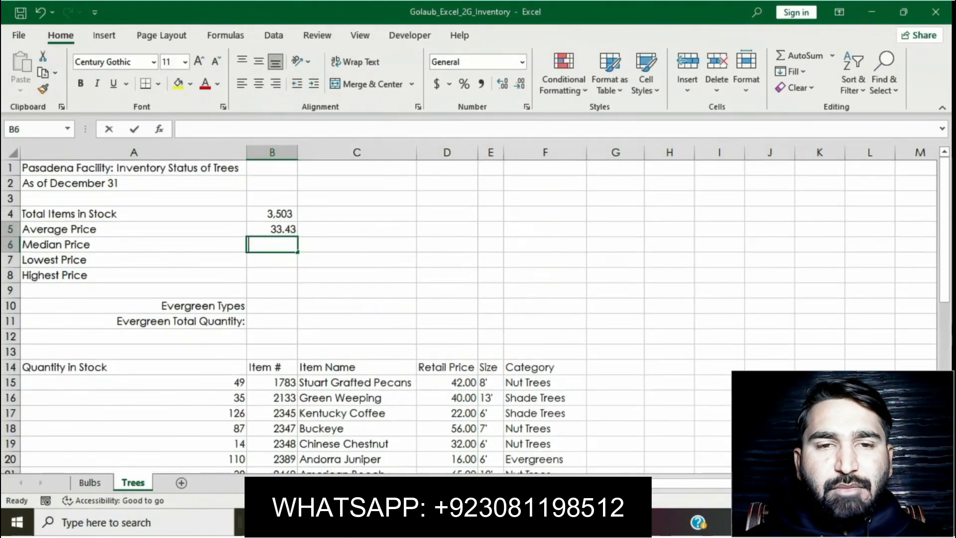
text(=M)
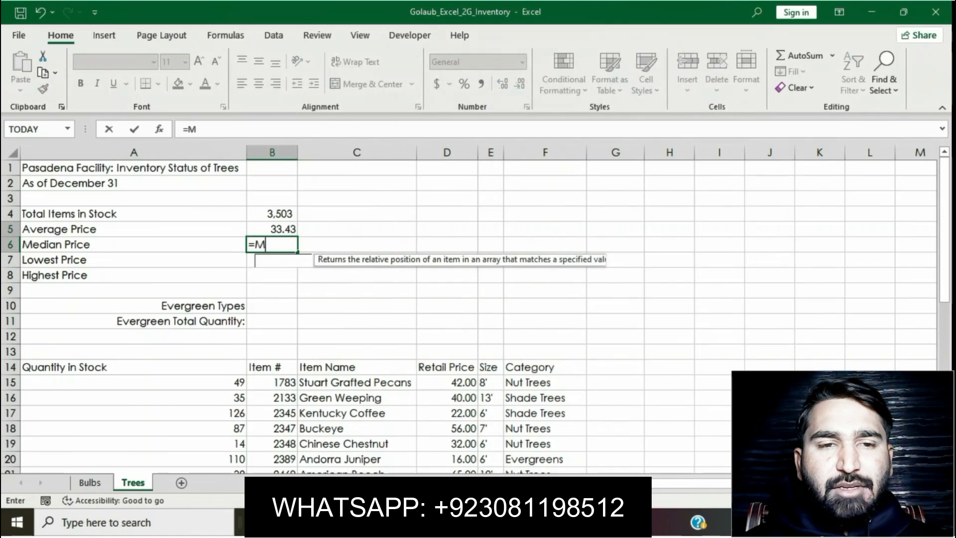
text(EDIAN)
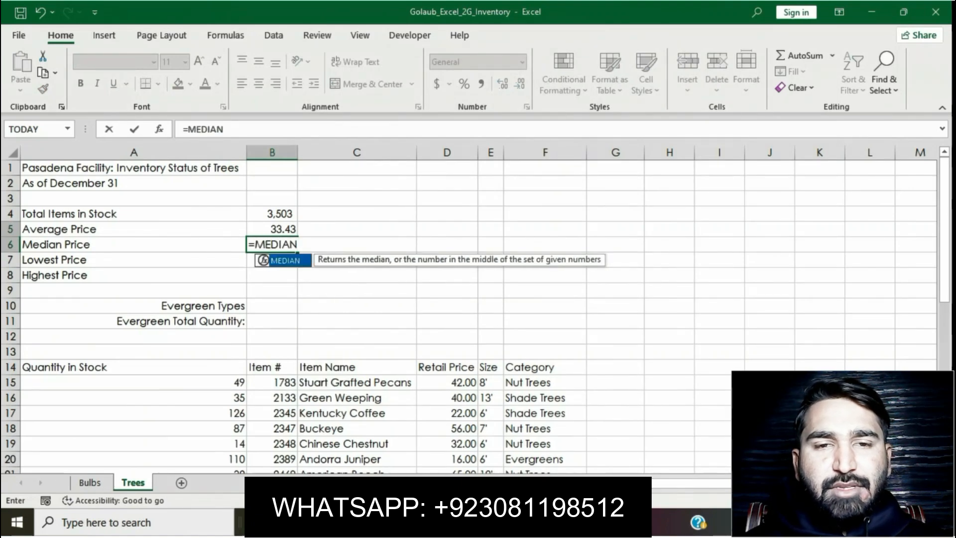
text(()
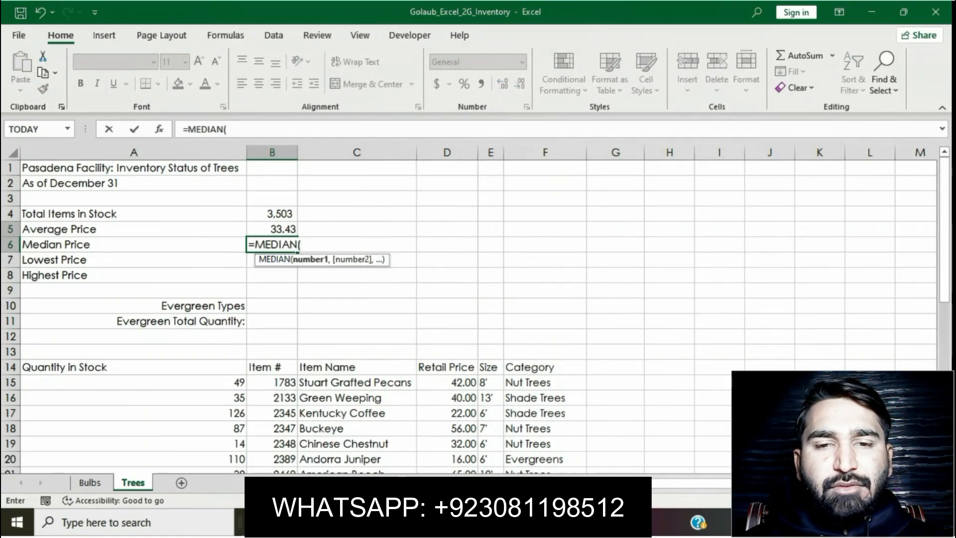
drag(447, 383, 447, 466)
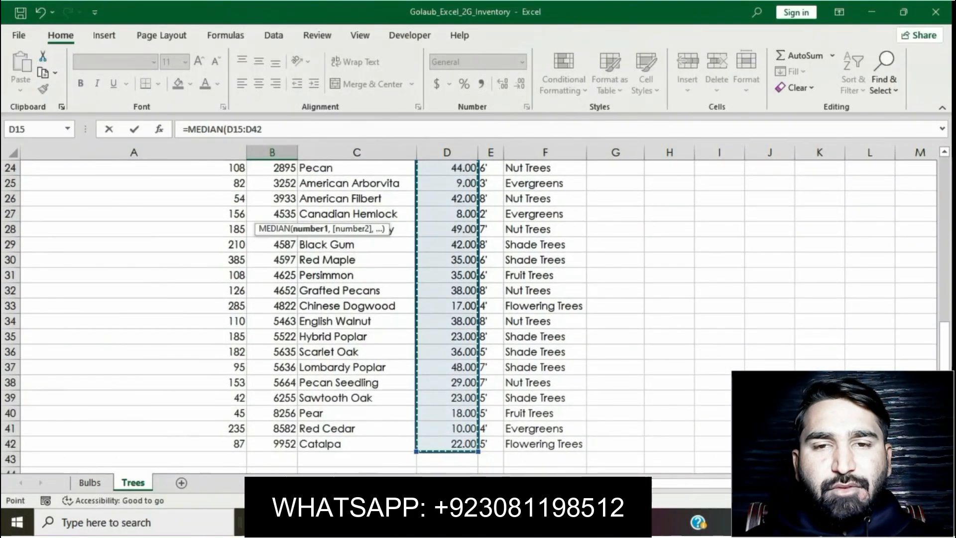
key(Return)
scroll(468, 319, up, 3)
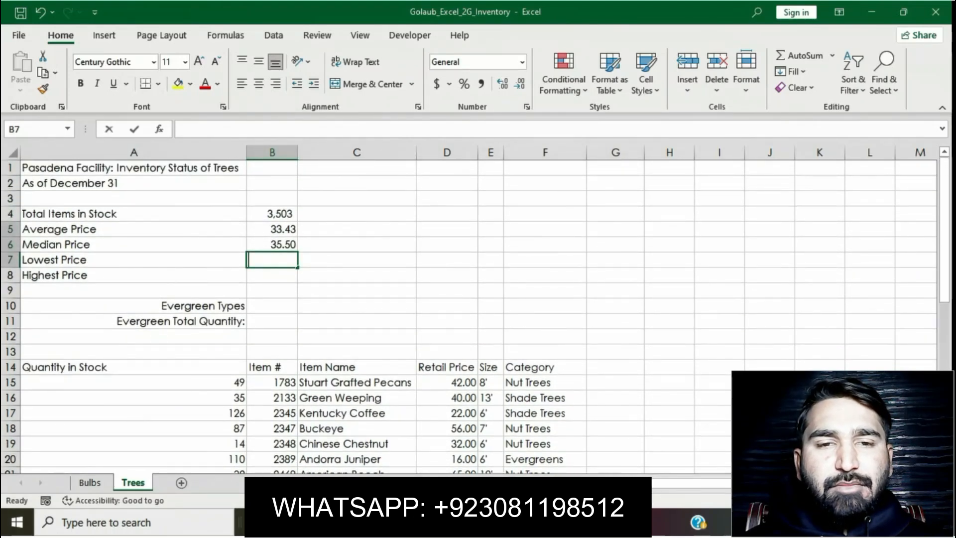
Enter =MIN(D15:D42) in cell B7 of the Trees sheet to find the lowest retail price
text(=MIN)
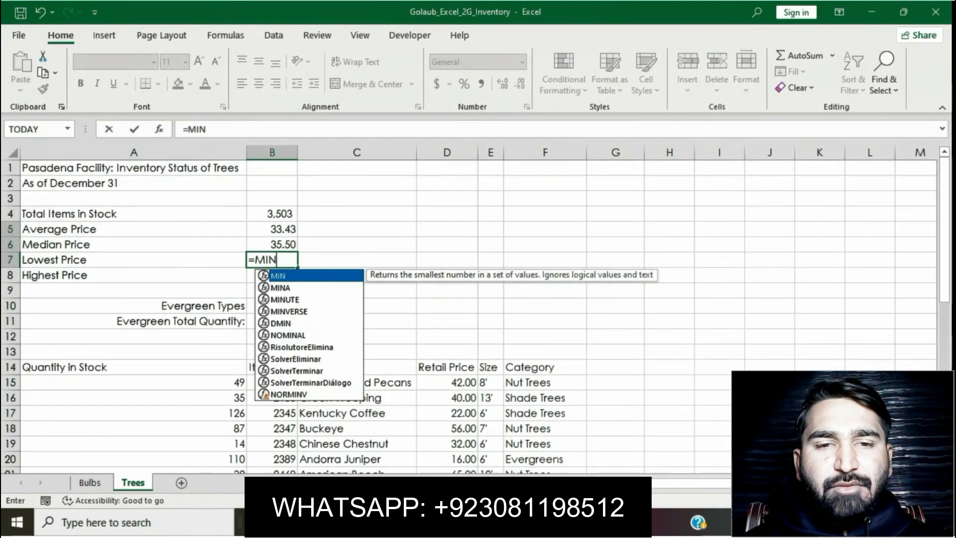
text(()
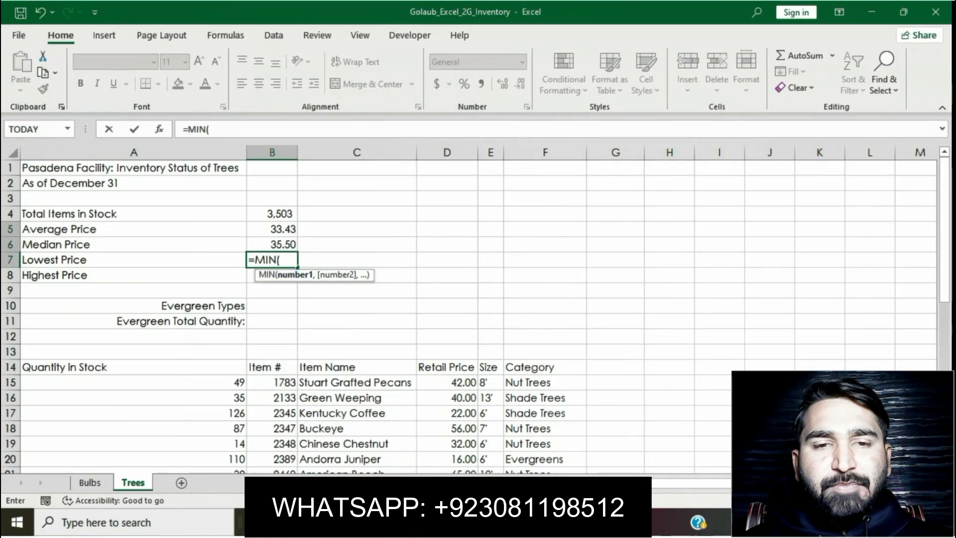
drag(448, 382, 448, 397)
mouse_move(477, 453)
mouse_down()
mouse_move(477, 473)
mouse_move(477, 449)
mouse_up()
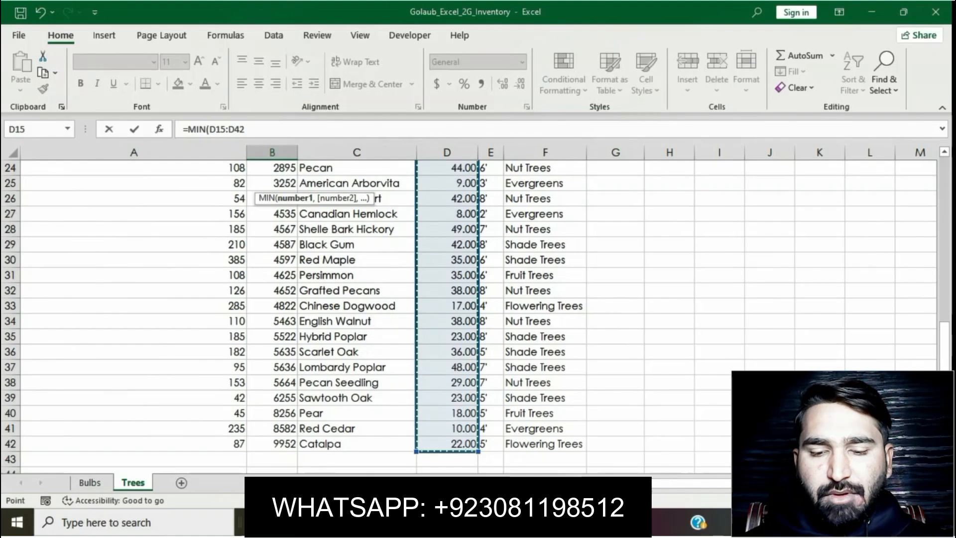
text())
key(Return)
scroll(468, 314, up, 2)
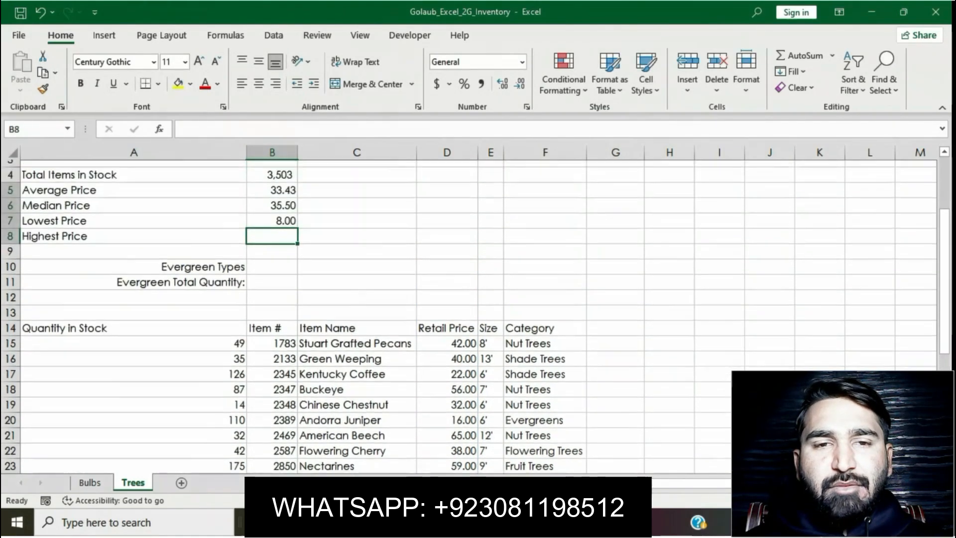
Enter a MAX function over the Retail Price data in cell B8 to find the highest retail price
text(=)
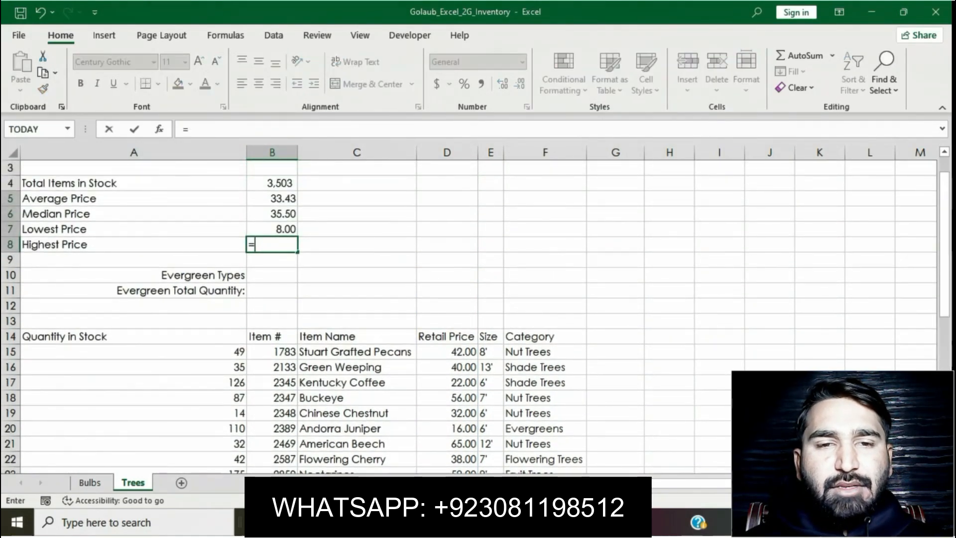
text(MAX)
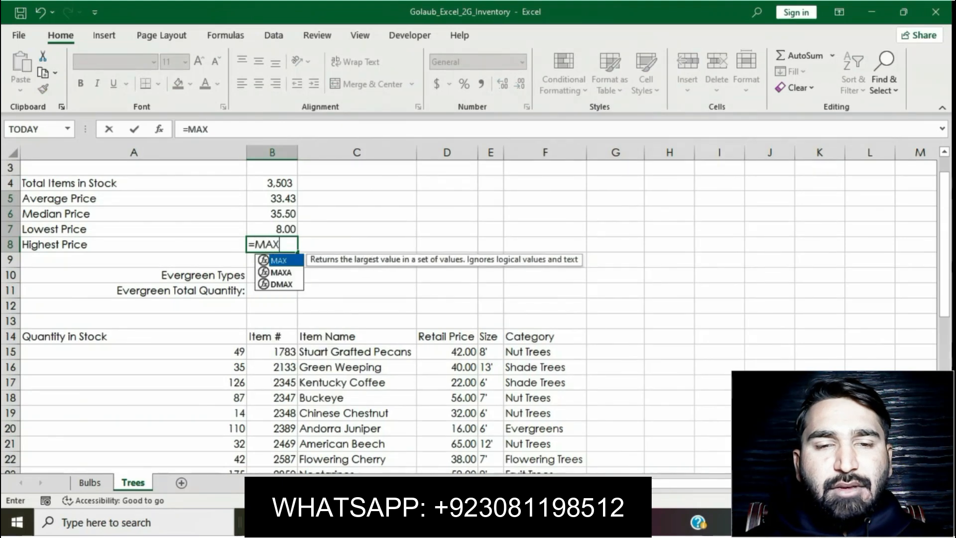
text(()
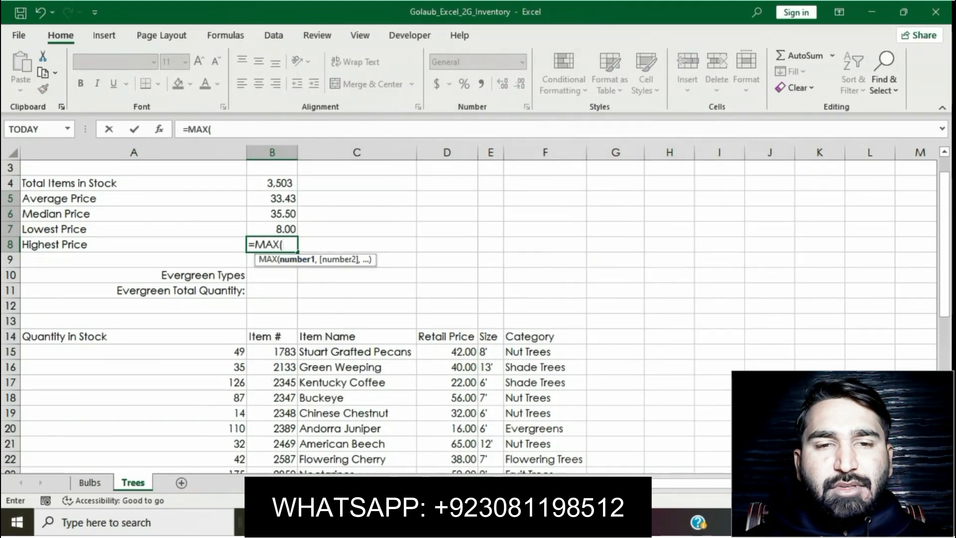
drag(447, 352, 470, 448)
text())
key(Return)
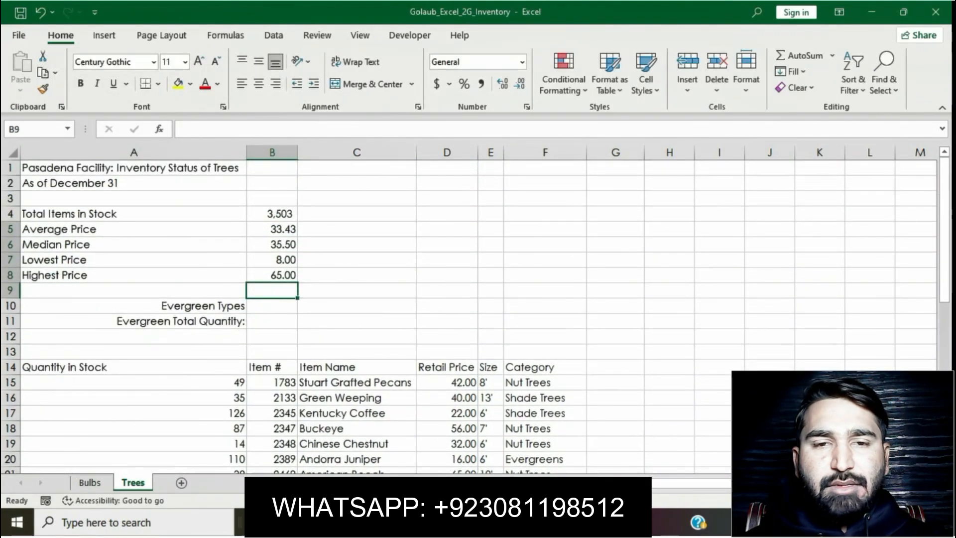
Check the formatting instruction for B5:B8 in Word, then apply the Accounting Number Format to those cells in Excel
key(alt+Tab)
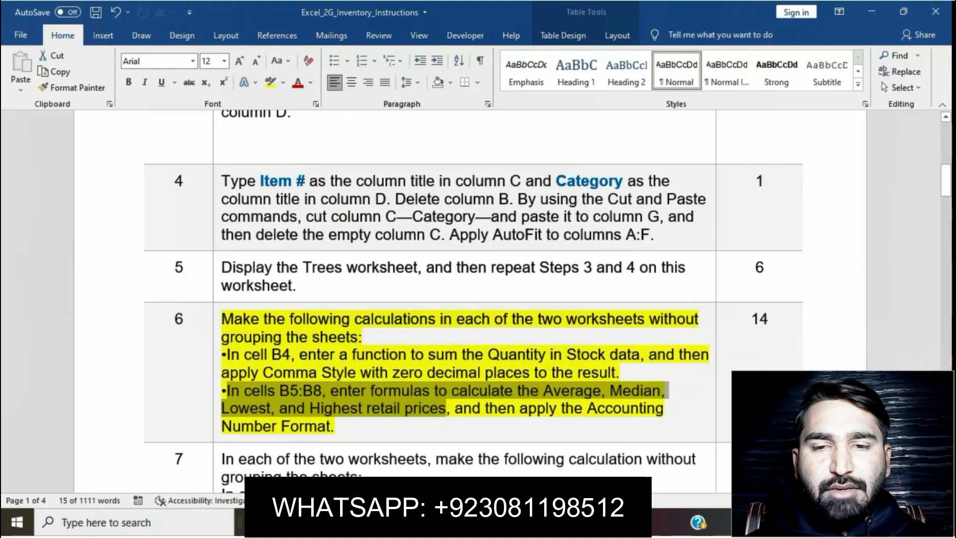
drag(455, 408, 578, 427)
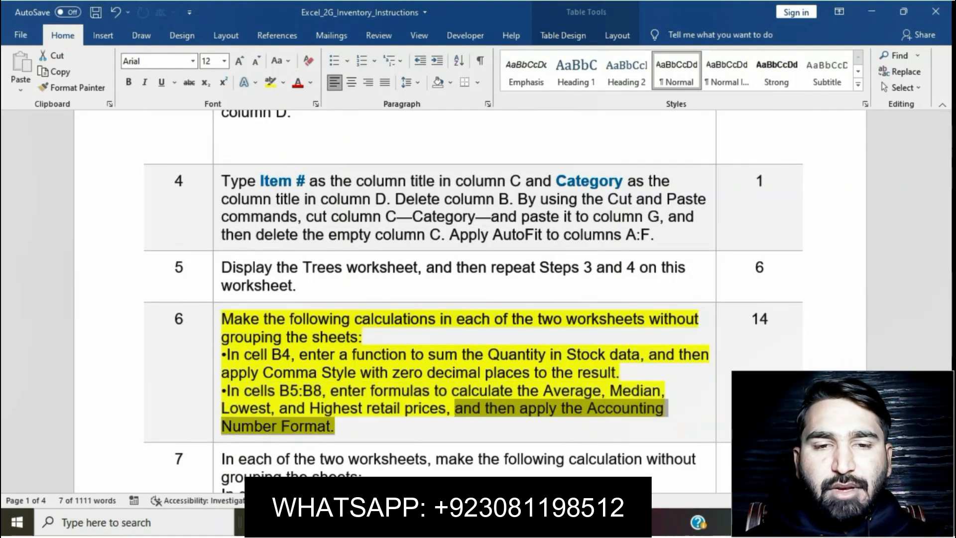
key(alt+Tab)
drag(272, 229, 272, 275)
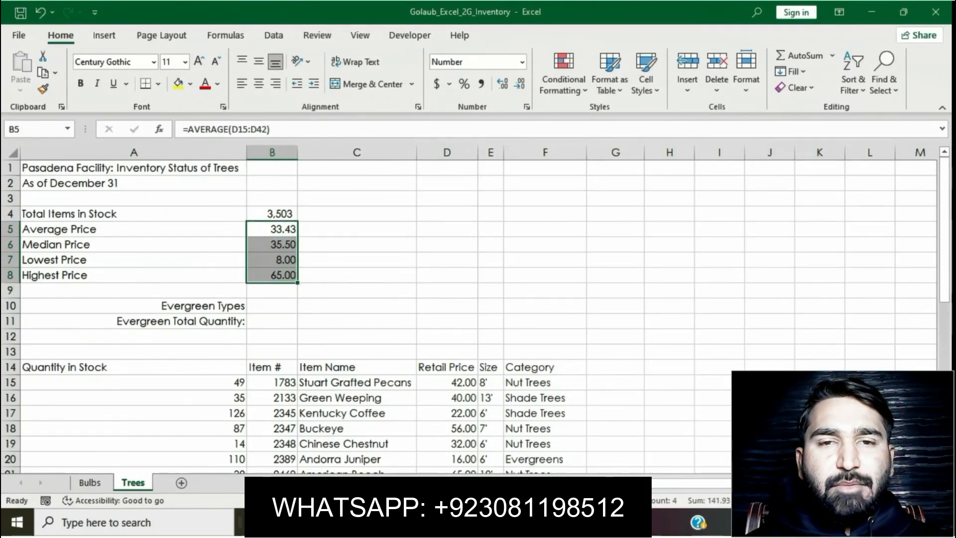
click(436, 83)
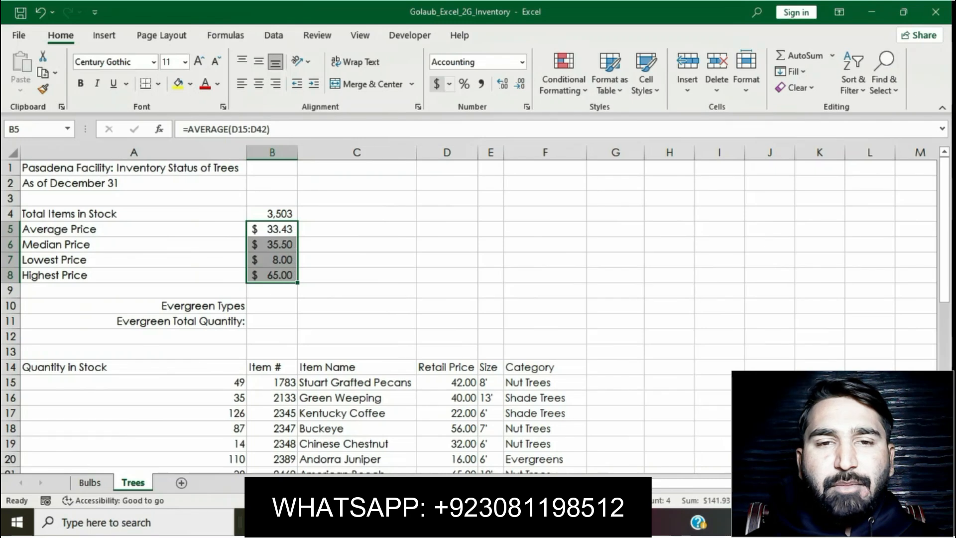
click(491, 275)
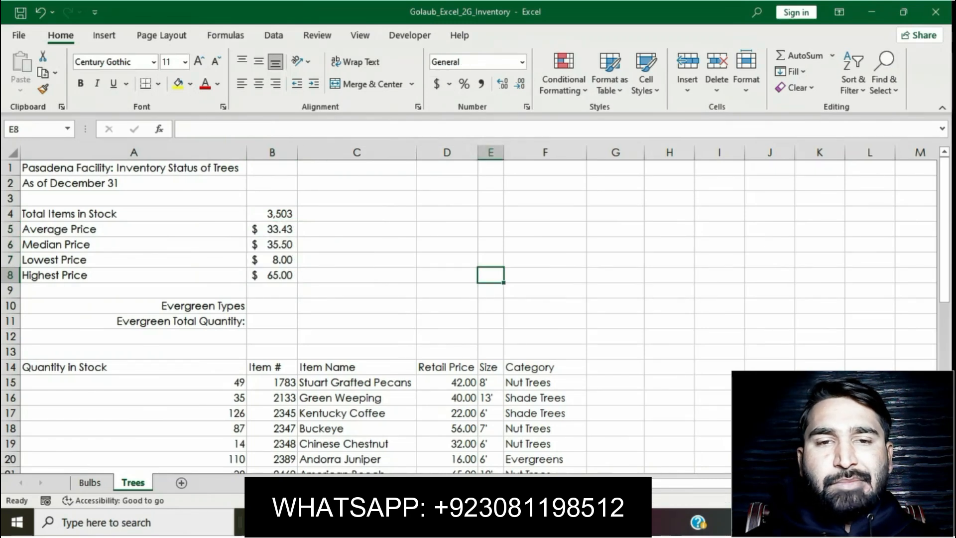
Switch to Word and remove the yellow highlighting from the step 6 instructions
key(alt+Tab)
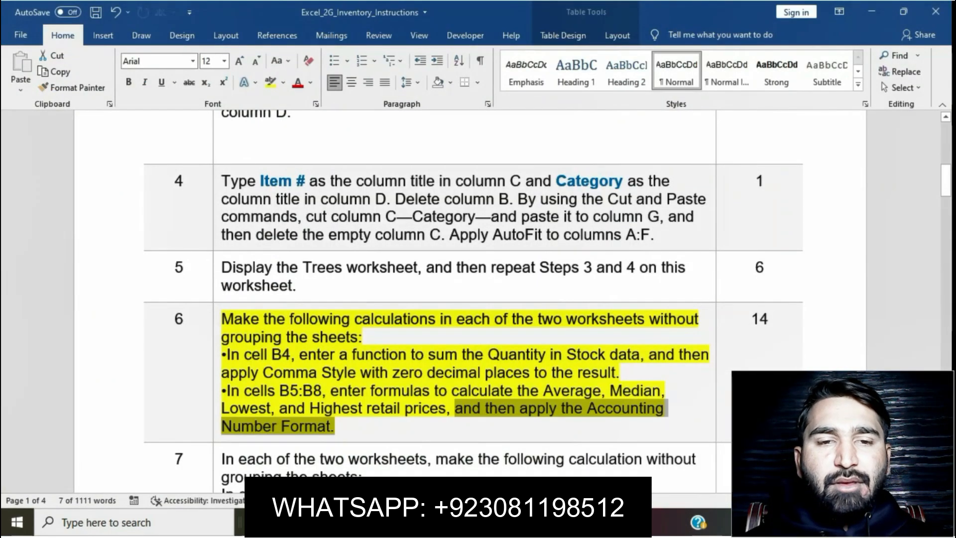
click(521, 390)
click(217, 320)
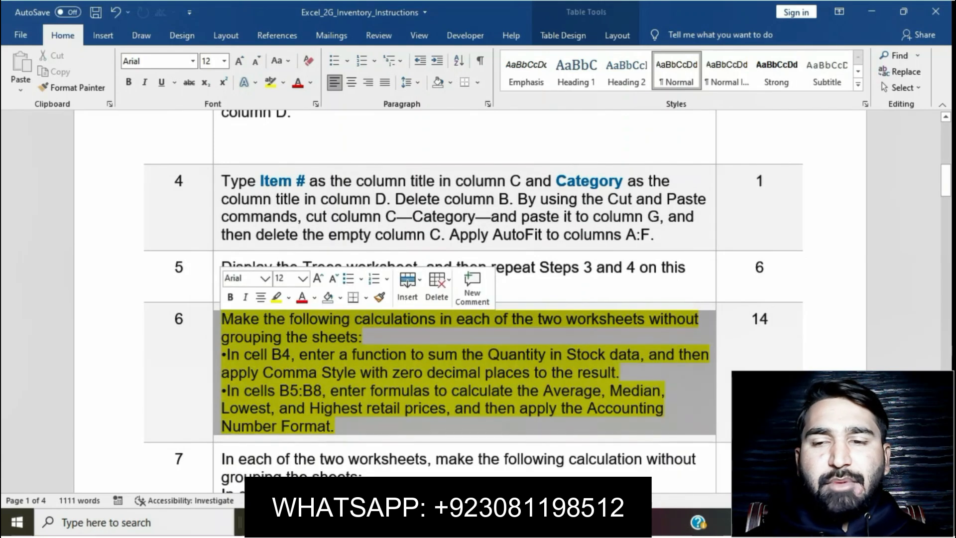
click(277, 298)
click(411, 390)
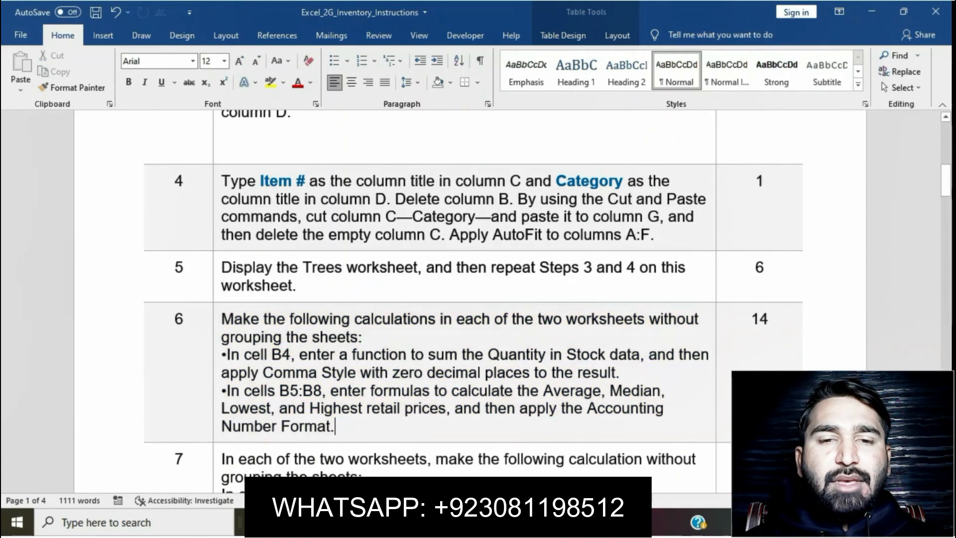
Highlight the step 7 instructions about the COUNTIF function in yellow
scroll(412, 390, down, 3)
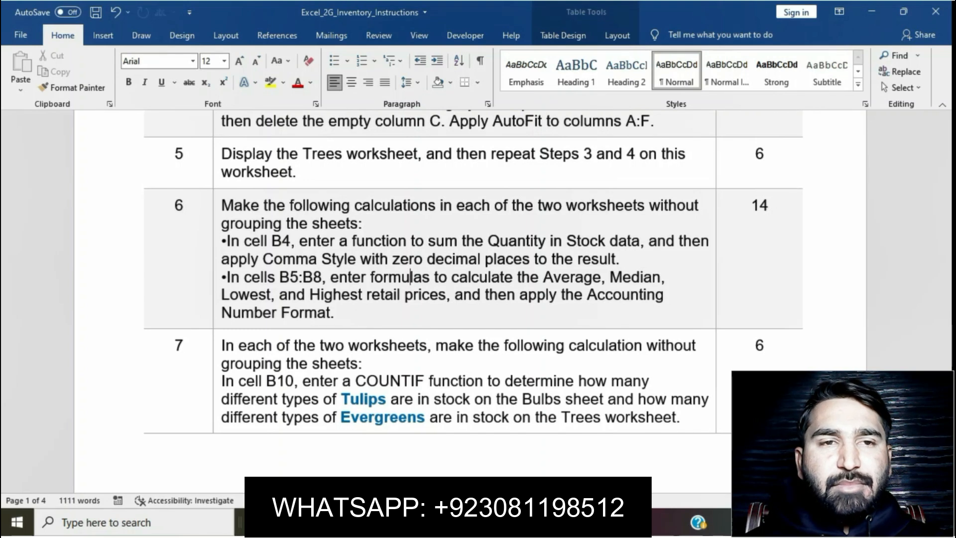
click(218, 346)
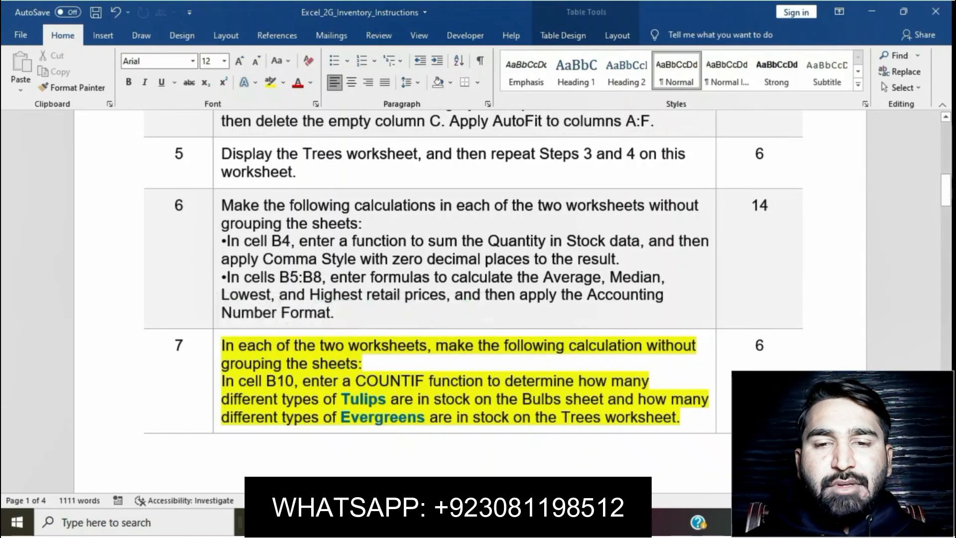
click(390, 381)
scroll(390, 381, down, 2)
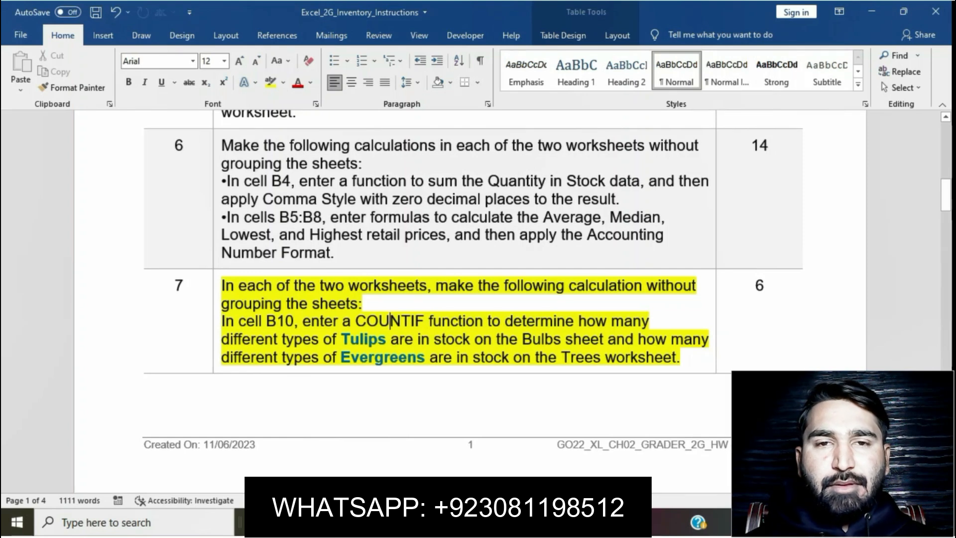
Select cell B10 on the Trees sheet in Excel, then return to Word to read the COUNTIF instruction for Tulips
key(alt+Tab)
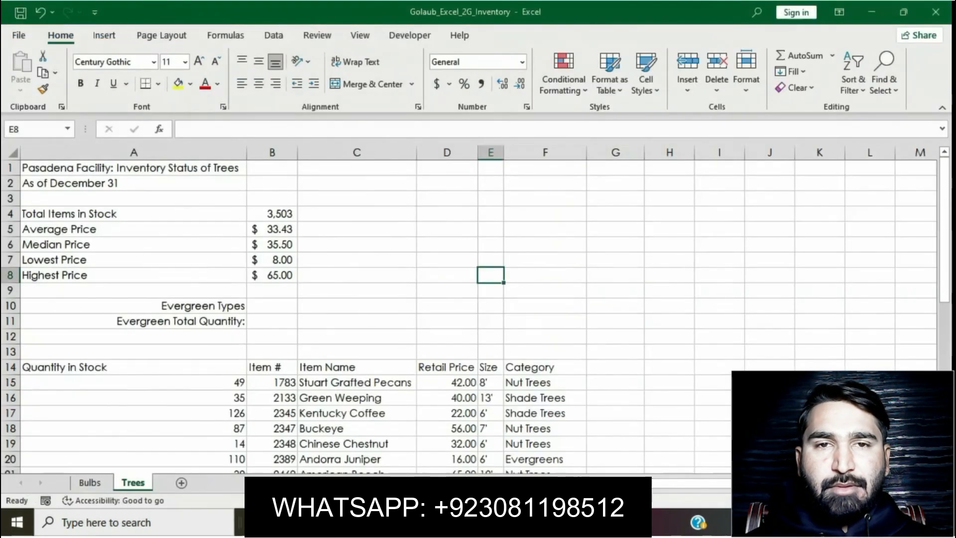
click(272, 306)
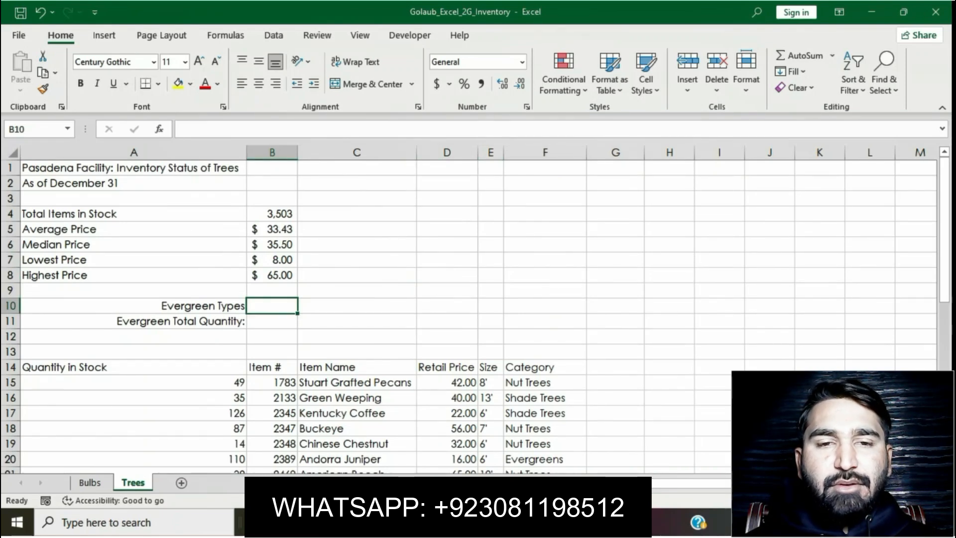
key(alt+Tab)
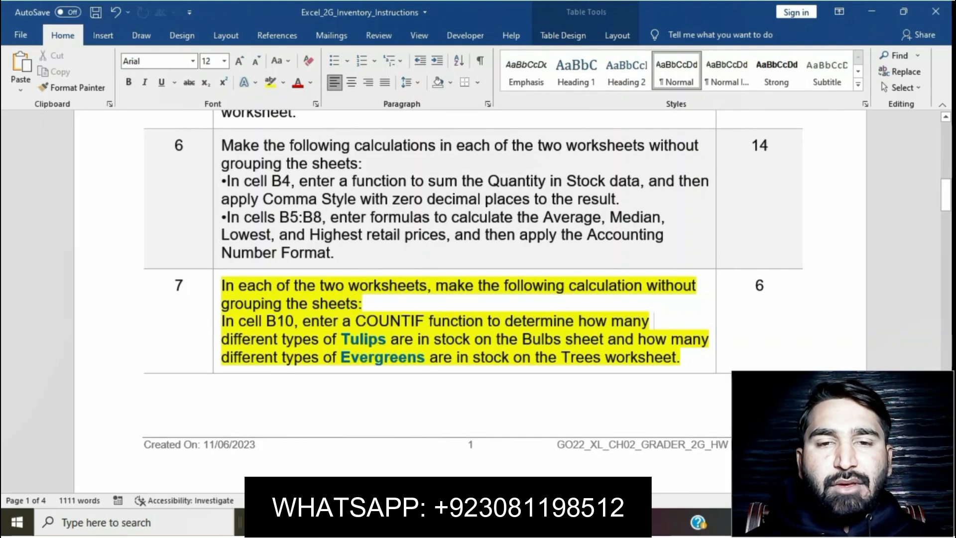
drag(223, 321, 557, 339)
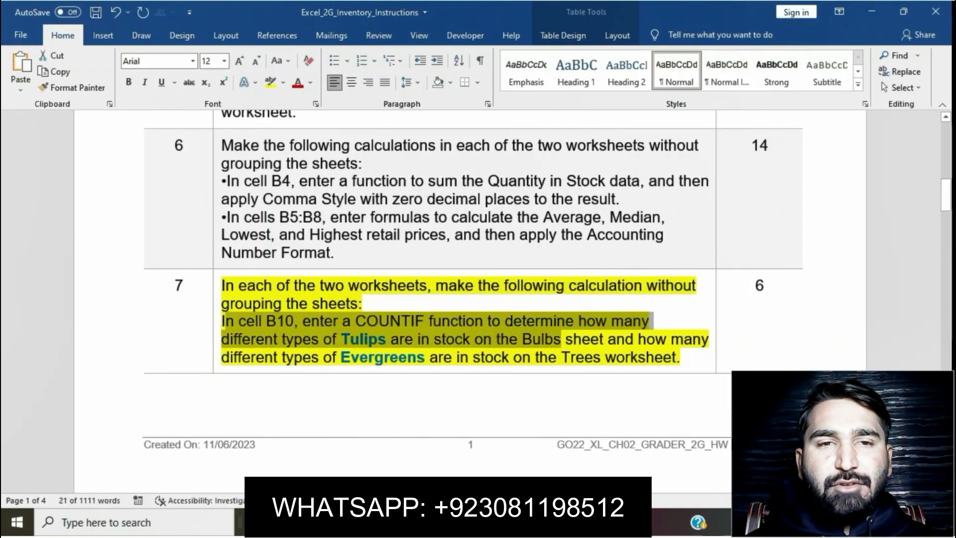
Switch to Excel and enter =COUNTIF(F15:F42, "Tulips") in cell B10 of the Bulbs sheet to count the tulip types
key(alt+Tab)
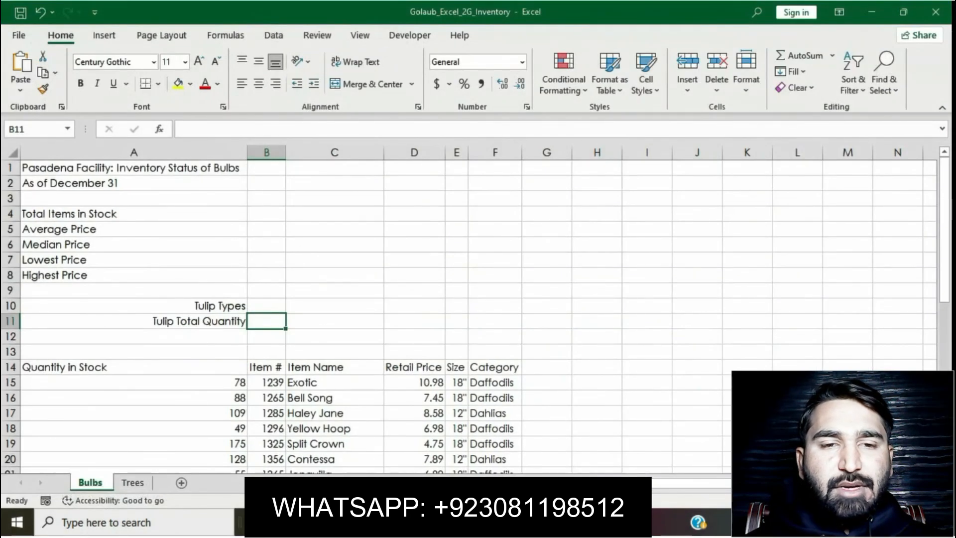
click(266, 305)
text(=)
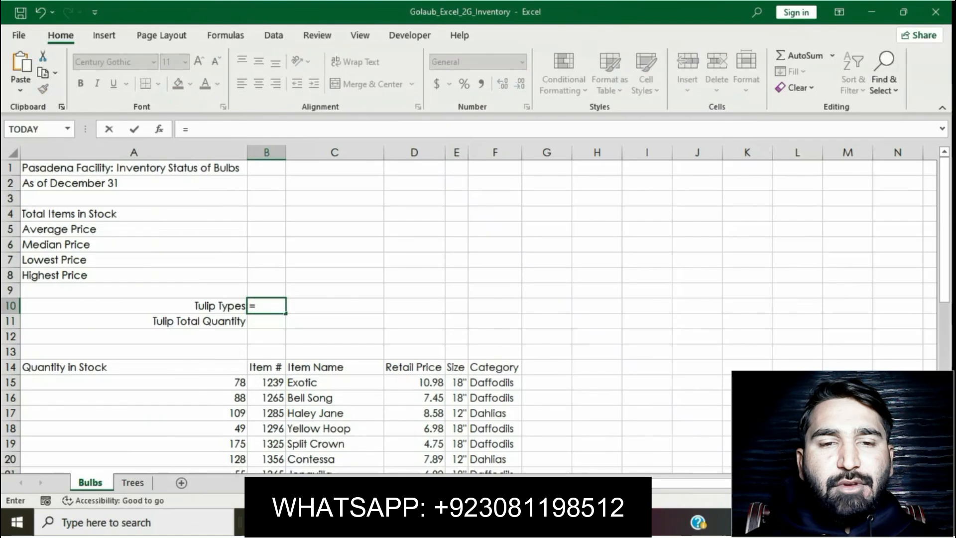
text(COUNTI)
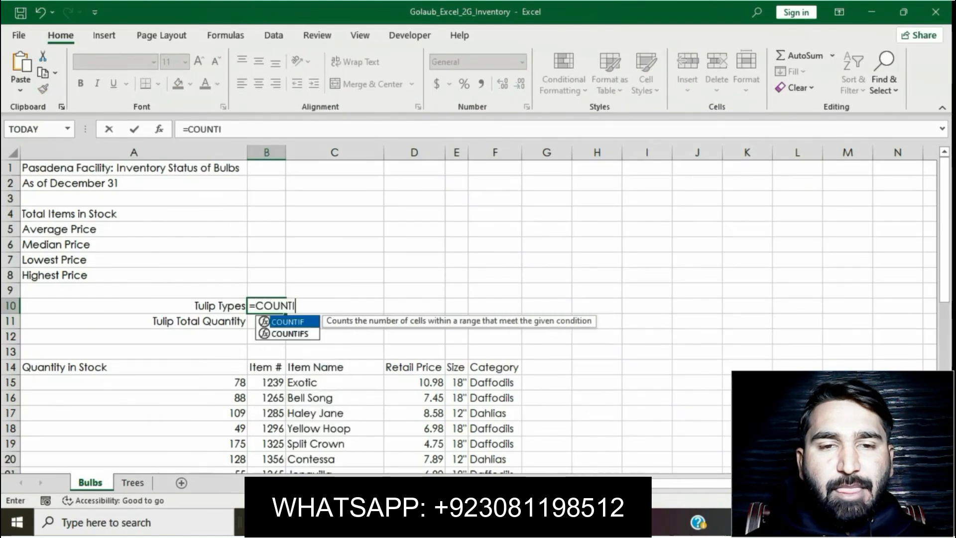
text(F()
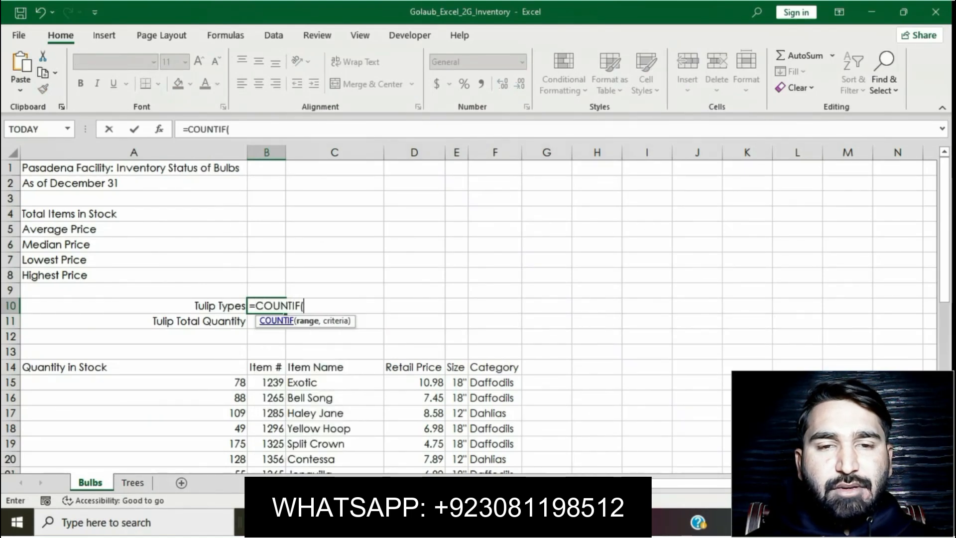
drag(493, 383, 521, 467)
click(284, 129)
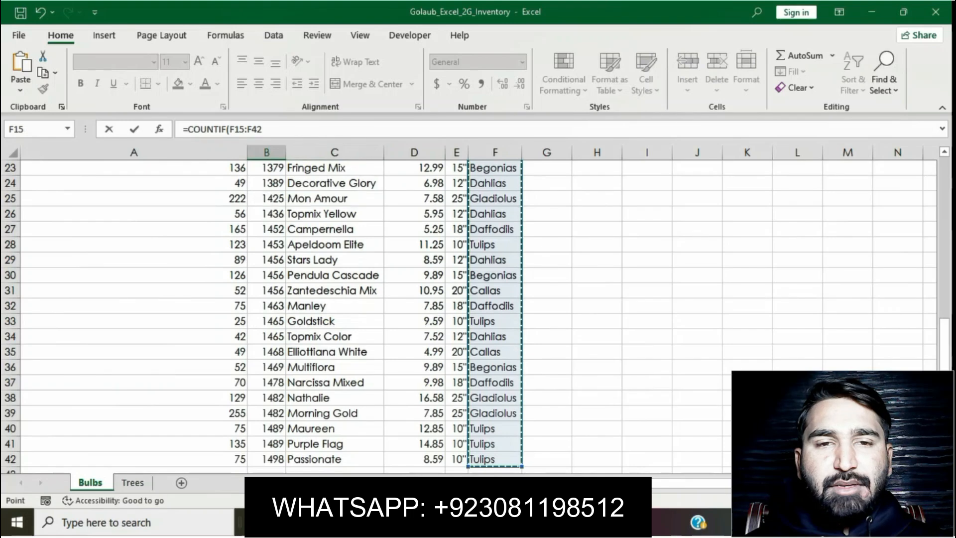
text(, ")
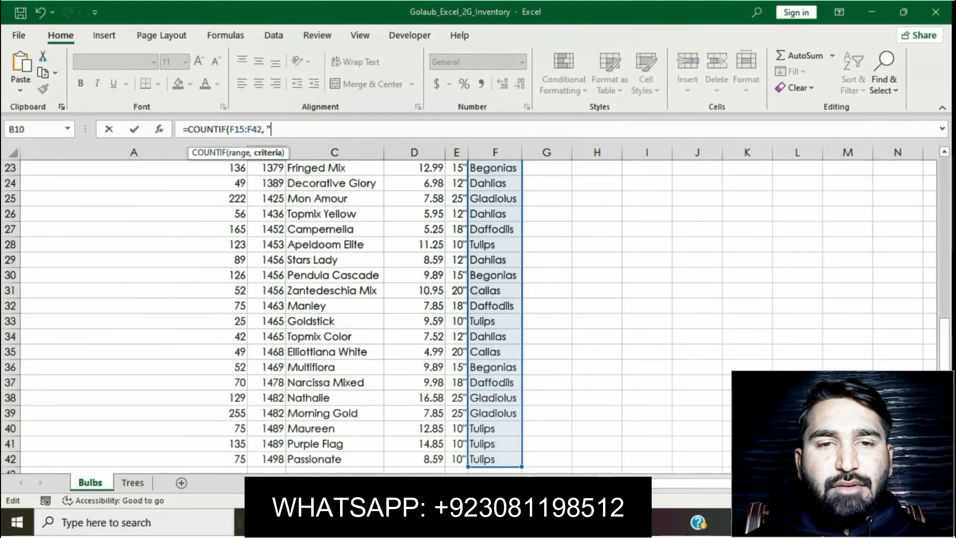
text(Tulips"))
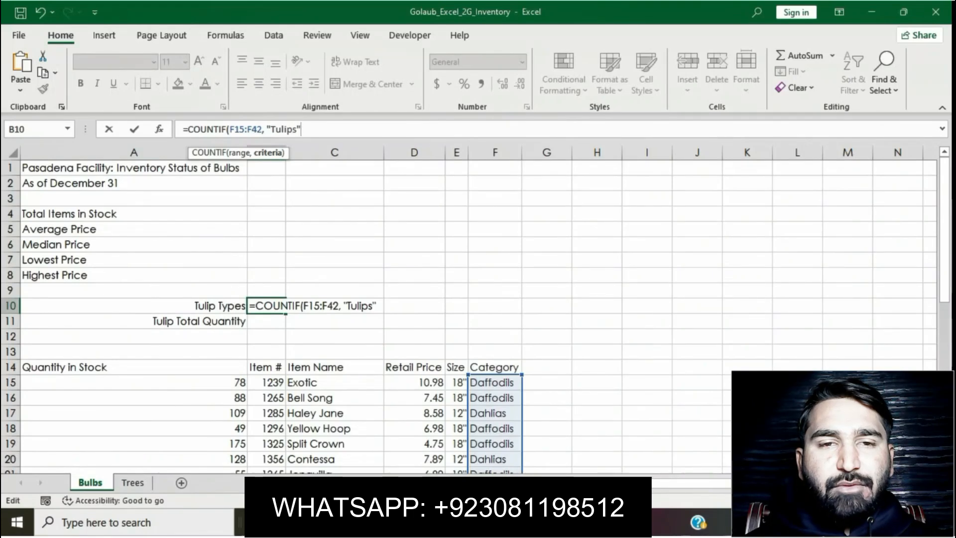
key(Return)
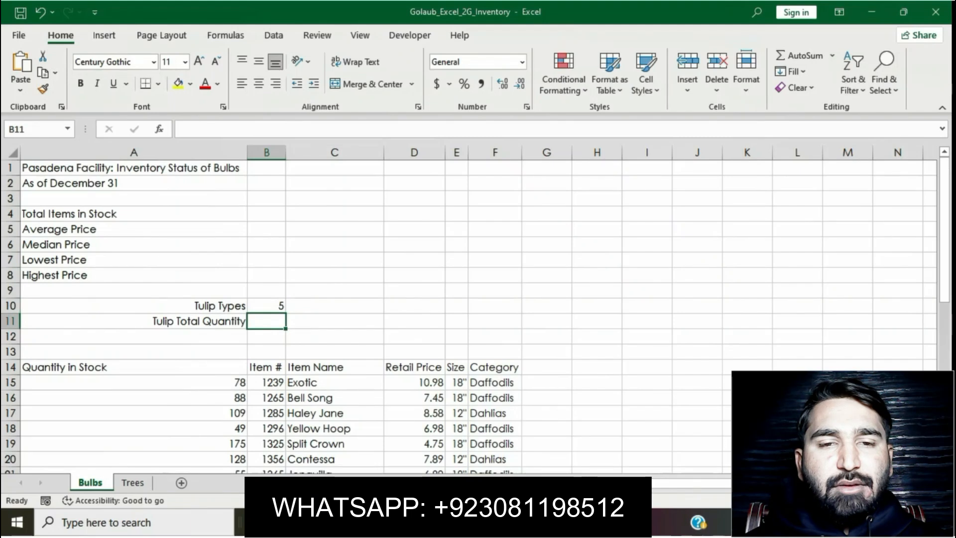
Check the Evergreens criterion of step 7 in Word, then review the COUNTIF formula in cell B10 of the Trees sheet in Excel
key(alt+Tab)
click(471, 340)
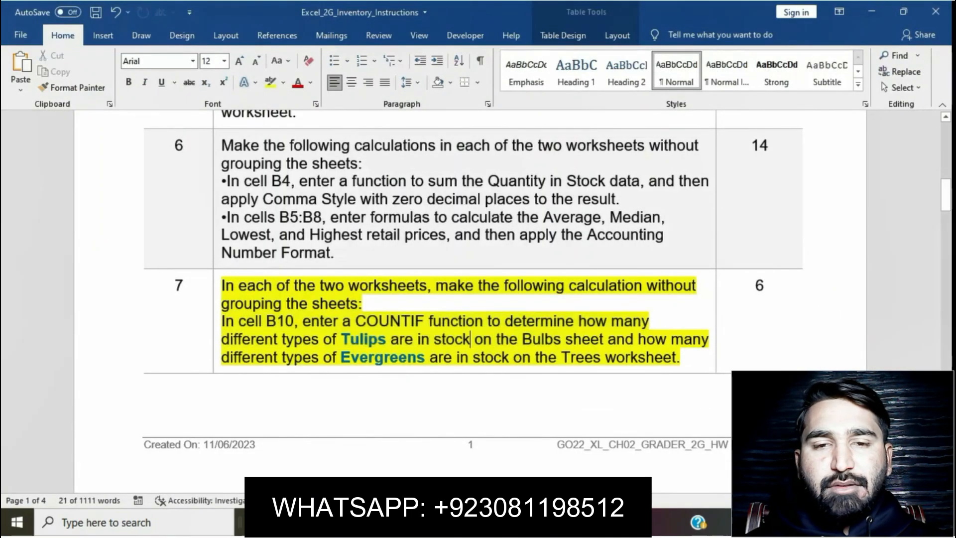
drag(340, 358, 425, 357)
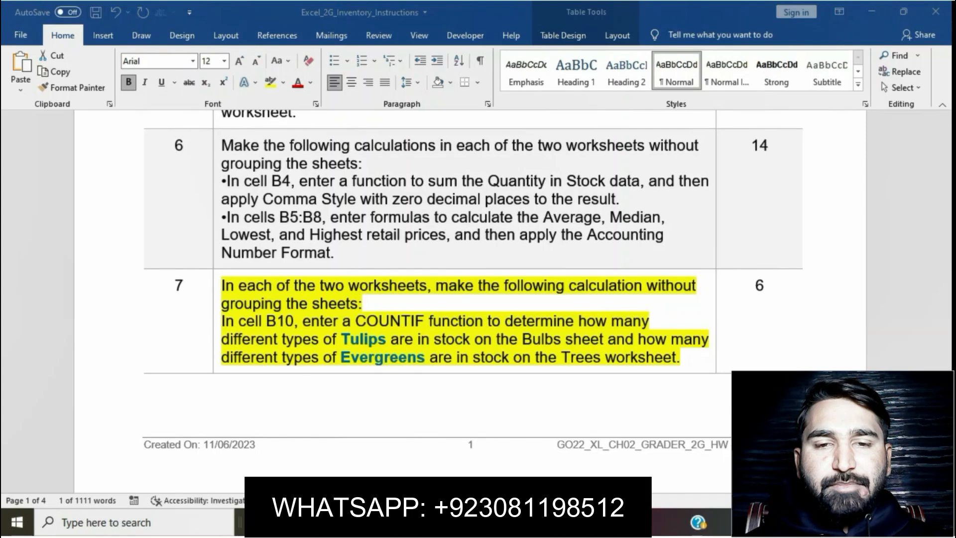
key(alt+Tab)
click(133, 482)
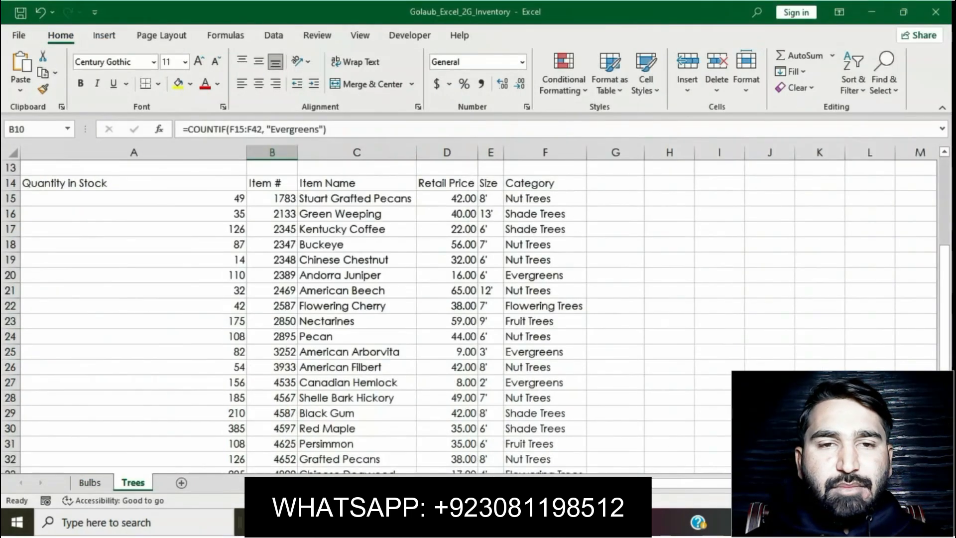
scroll(468, 317, up, 4)
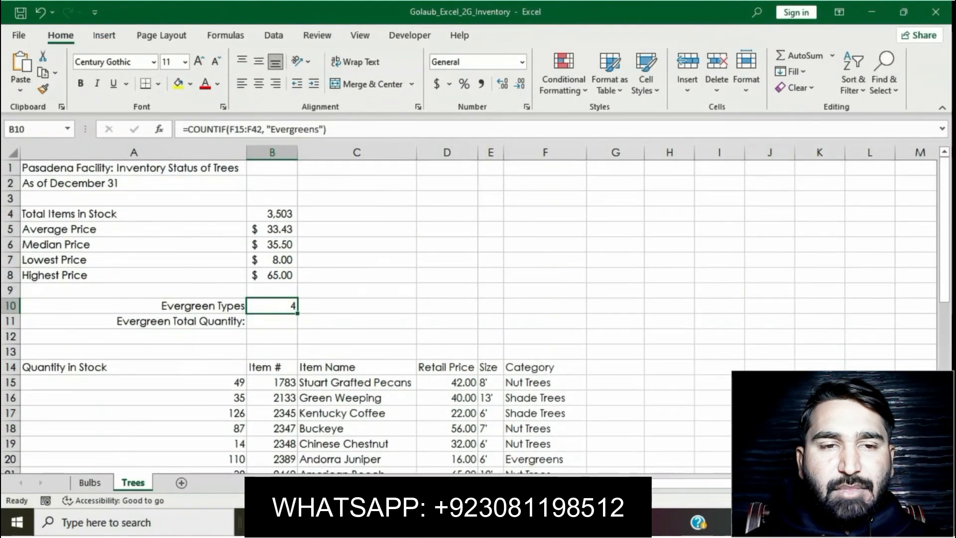
Re-enter the formula in cell B10 of the Trees sheet as =COUNTIF(F15:F42, "Evergreens") to count the evergreen types
key(F2)
key(BackSpace)
key(BackSpace)
key(BackSpace)
key(BackSpace)
key(BackSpace)
key(BackSpace)
key(BackSpace)
key(BackSpace)
key(BackSpace)
key(BackSpace)
key(BackSpace)
key(BackSpace)
key(BackSpace)
key(BackSpace)
key(BackSpace)
key(BackSpace)
key(BackSpace)
key(BackSpace)
key(BackSpace)
key(BackSpace)
key(BackSpace)
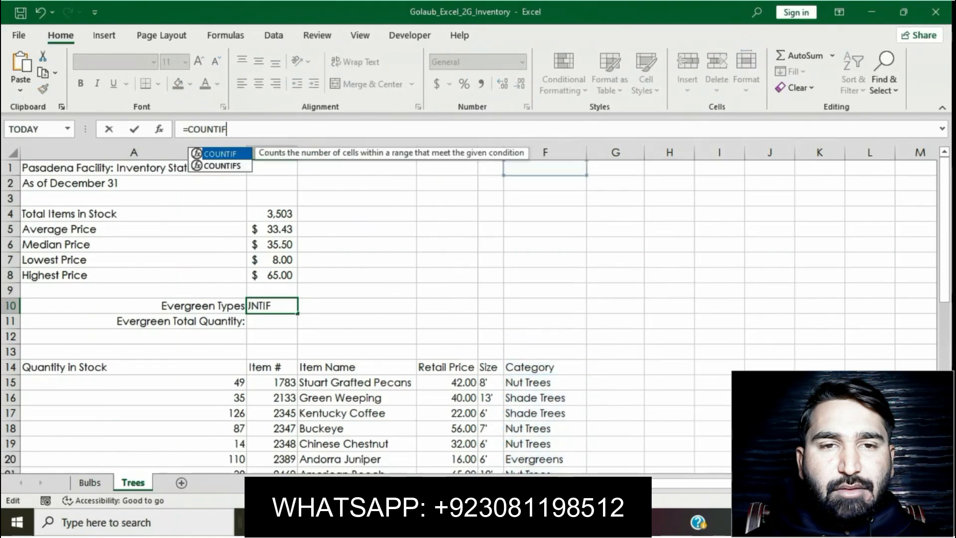
text(=)
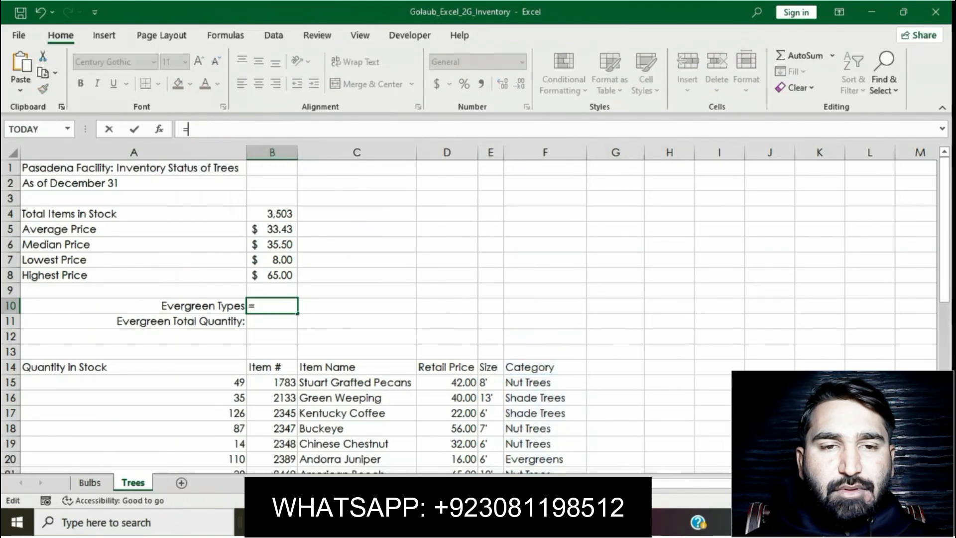
text(COUNT)
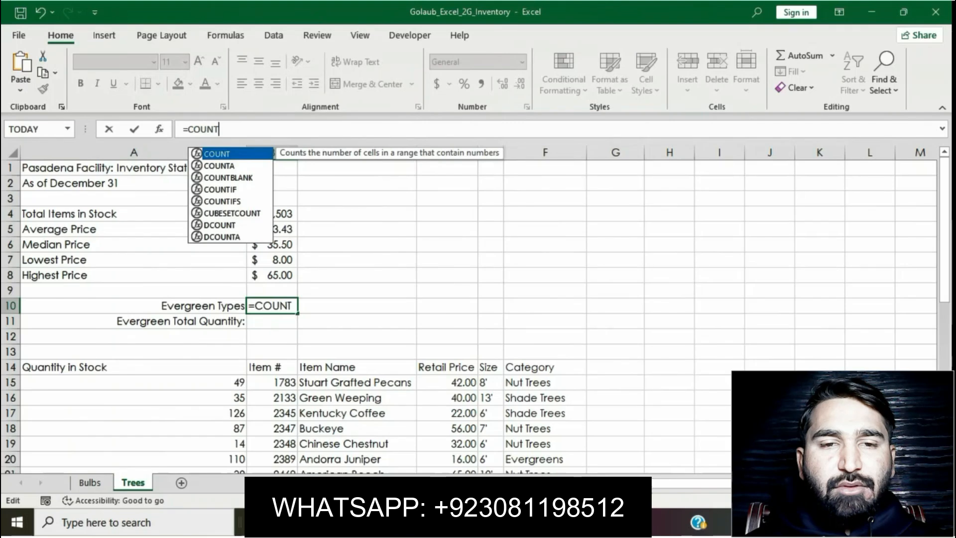
text(IF)
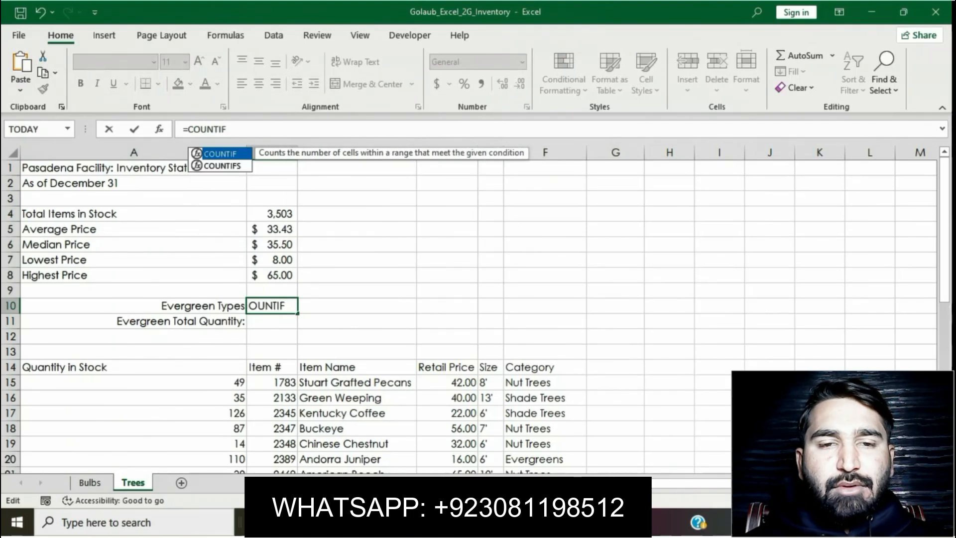
text(()
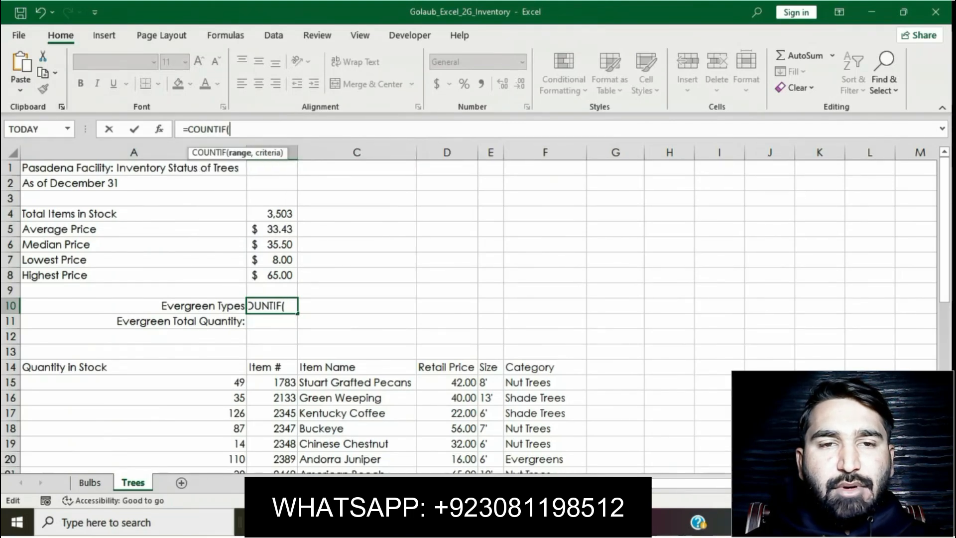
drag(535, 383, 536, 444)
text(,)
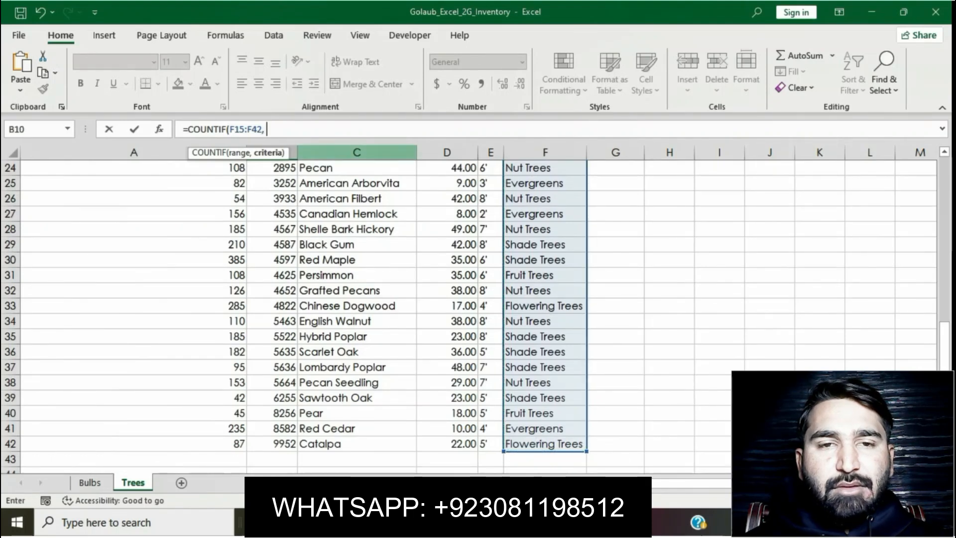
text( "Evergreens)
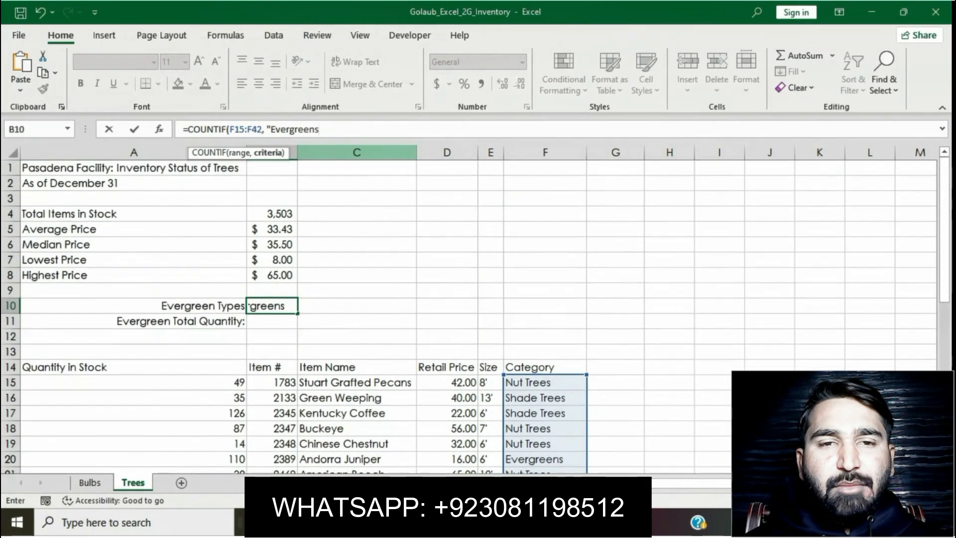
text("))
key(Return)
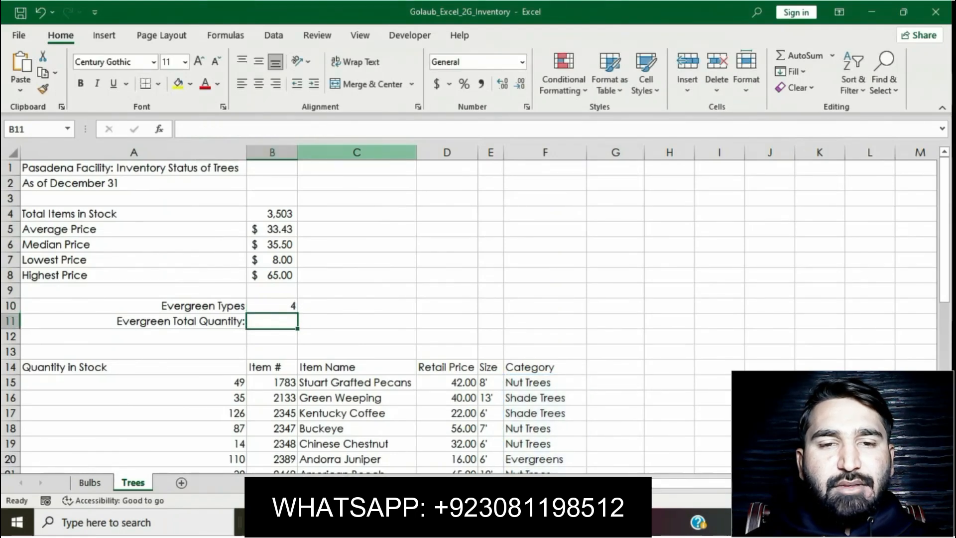
Switch to the Word instructions and remove the yellow highlight from the step 7 text
key(alt+Tab)
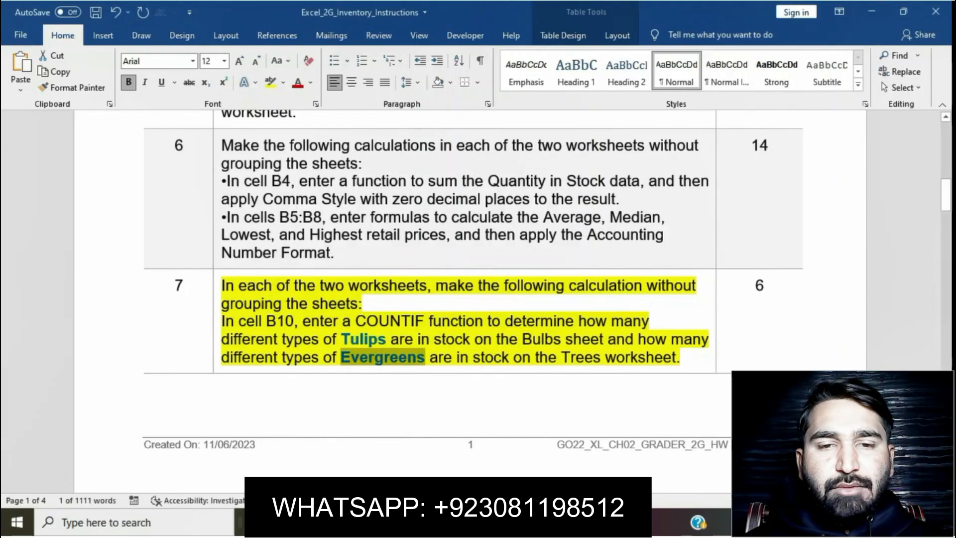
scroll(468, 299, down, 5)
scroll(457, 303, up, 4)
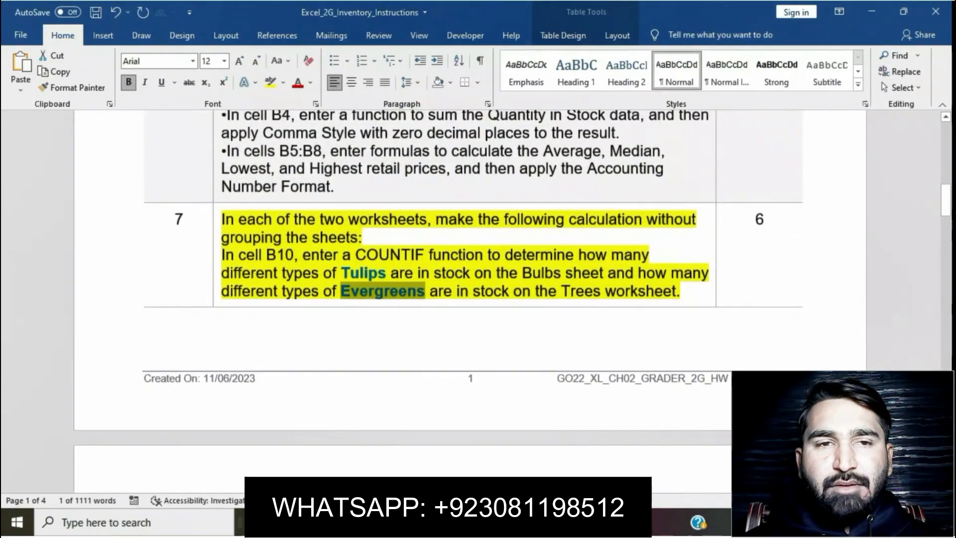
click(456, 303)
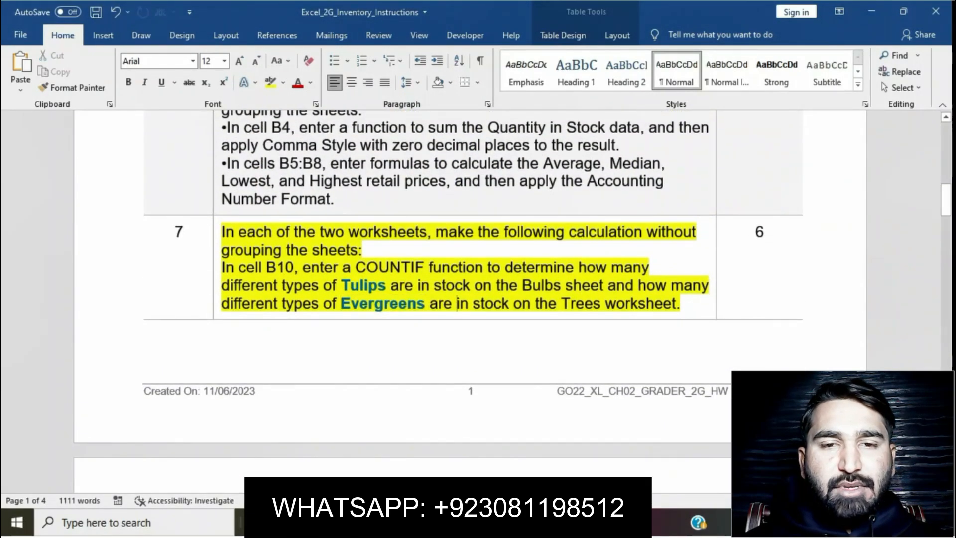
triple_click(457, 303)
click(273, 212)
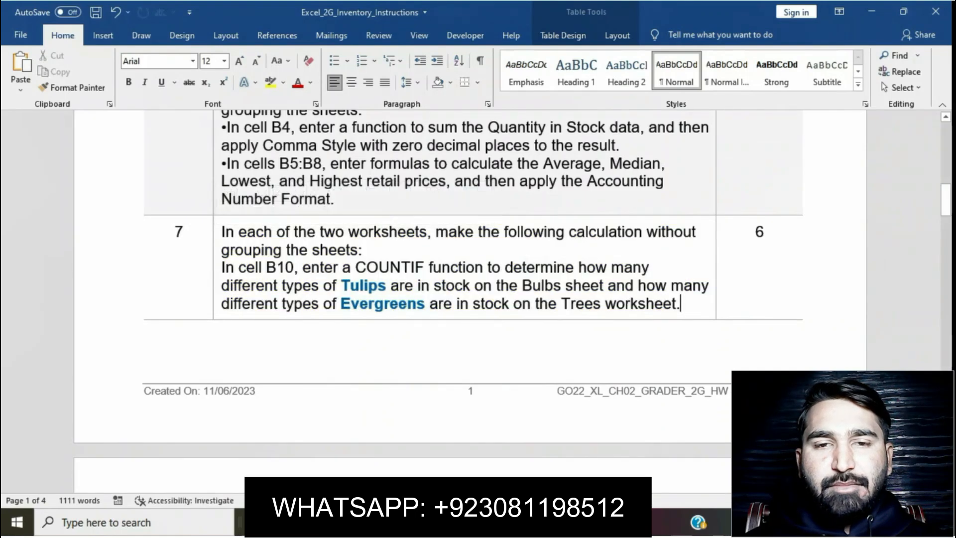
Read the step 8 instructions about the Stock Level heading and IF function in Word, then return to Excel
scroll(464, 299, down, 5)
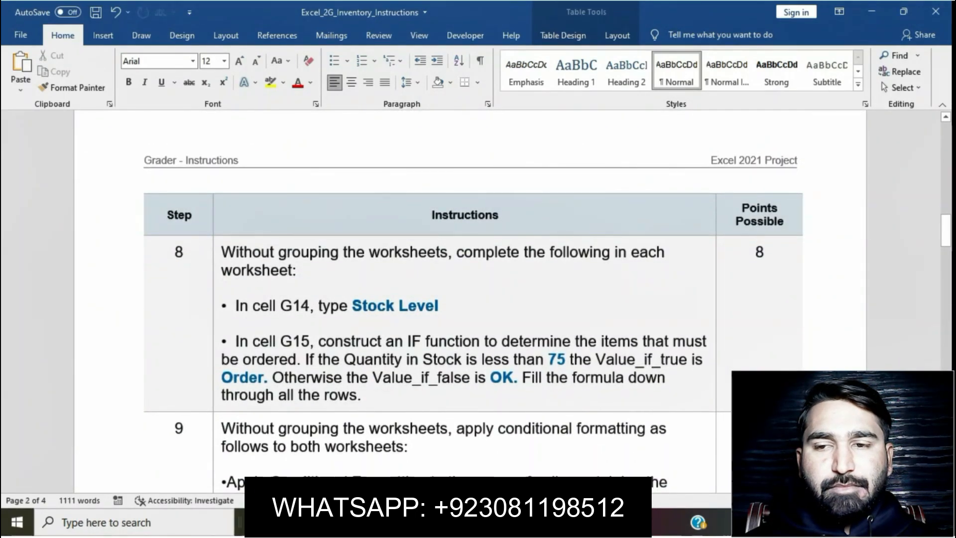
scroll(464, 298, down, 1)
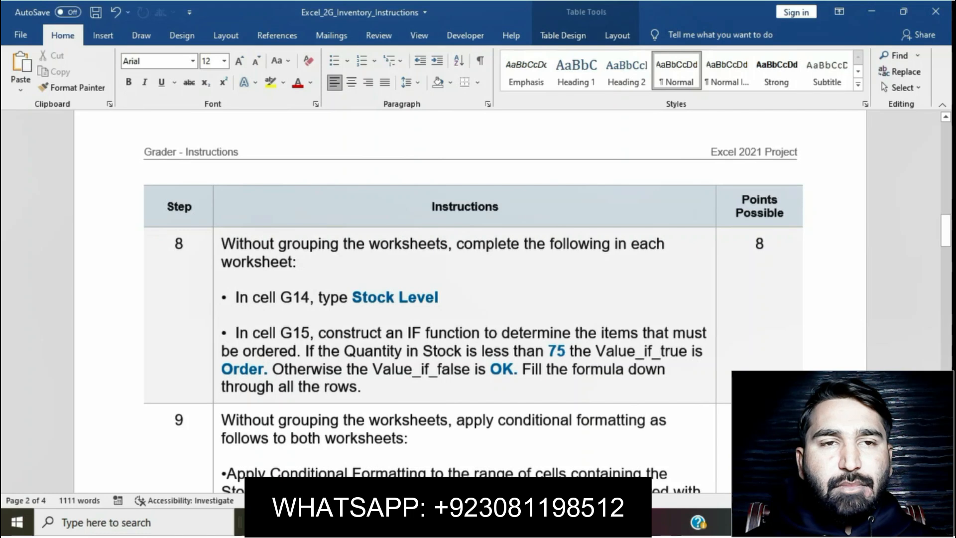
key(alt+Tab)
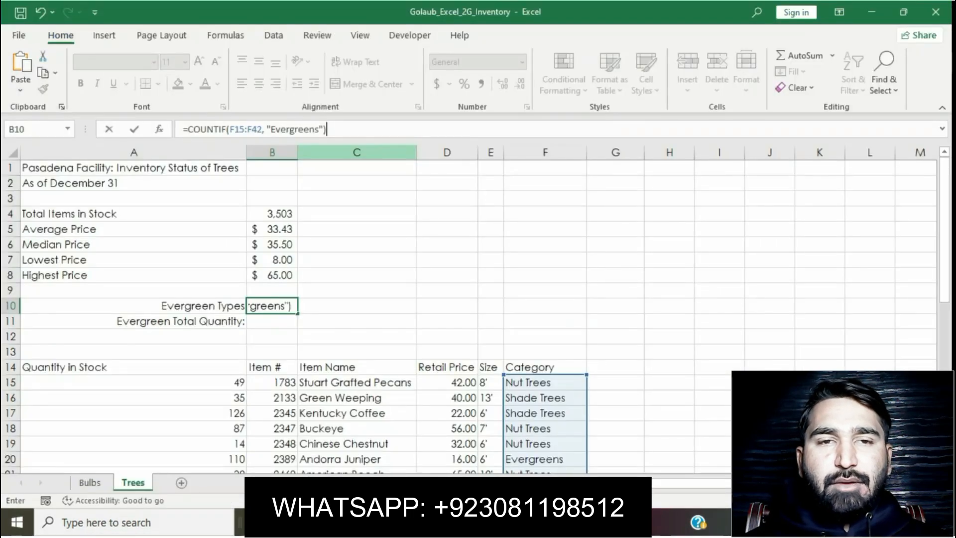